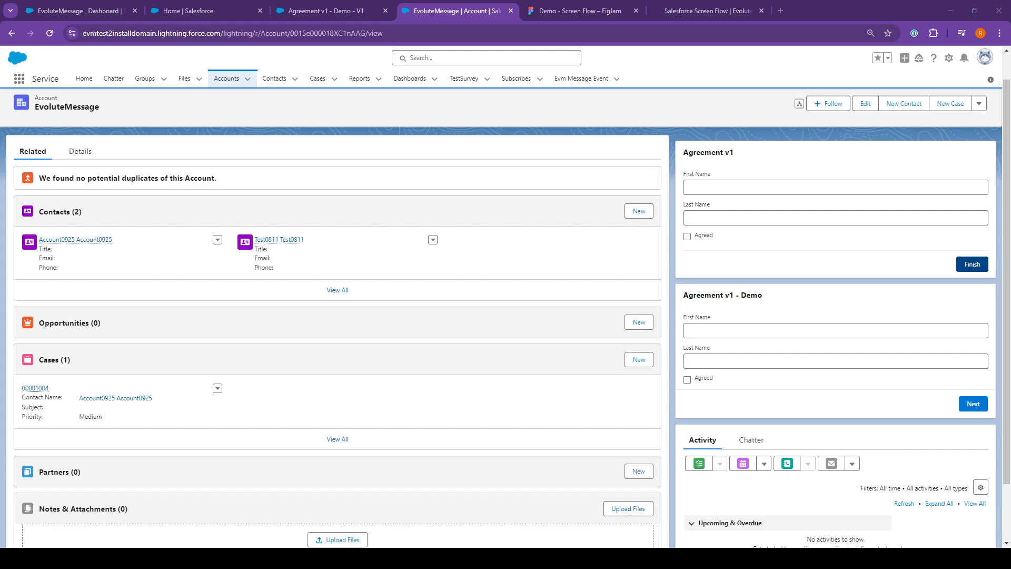
# - Bring up and dismiss the Agreement v1 confirmation popup, and complete the form with Agreed ticked
pyautogui.click(959, 265)
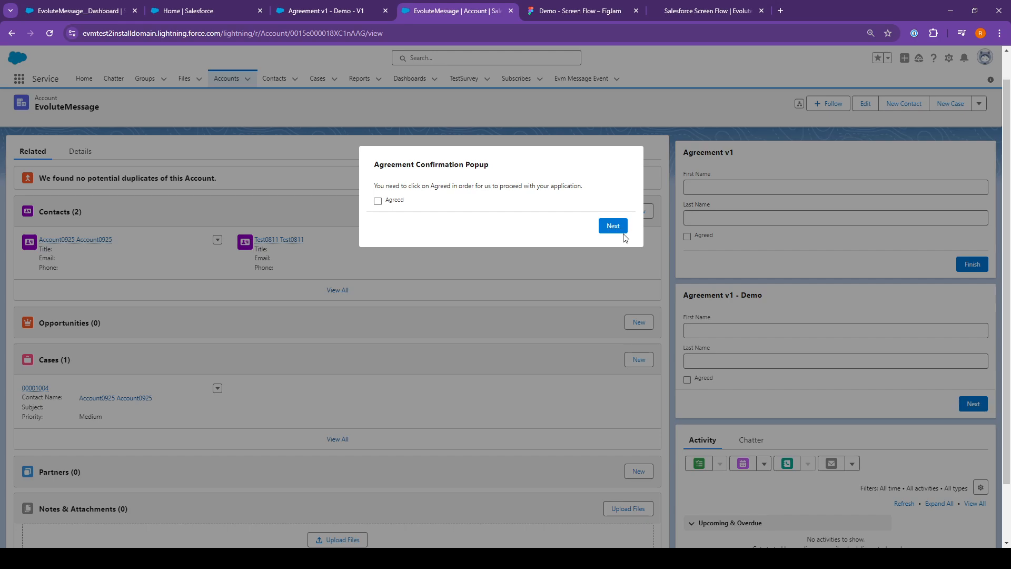
pyautogui.click(656, 223)
pyautogui.click(687, 236)
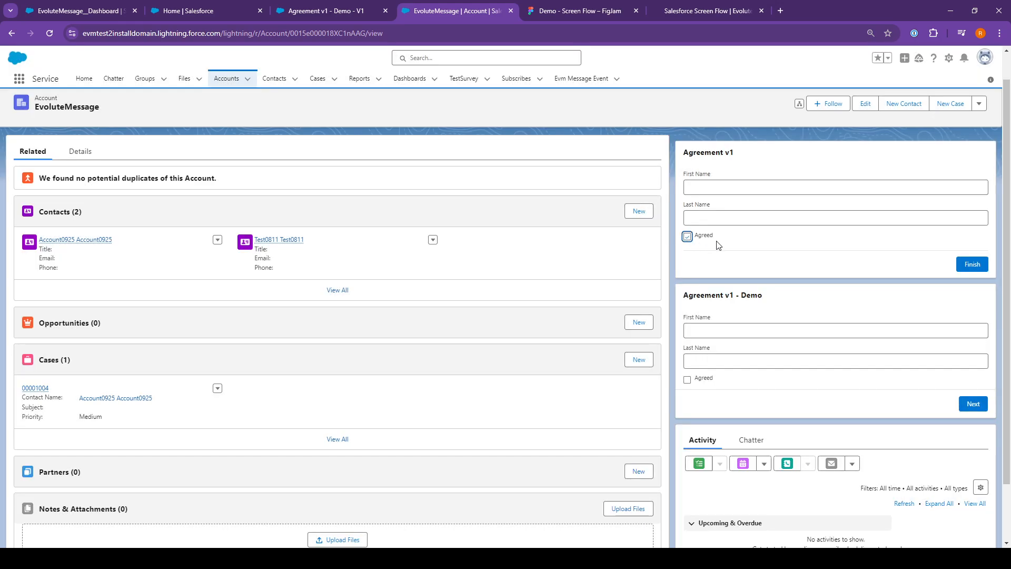
pyautogui.click(973, 266)
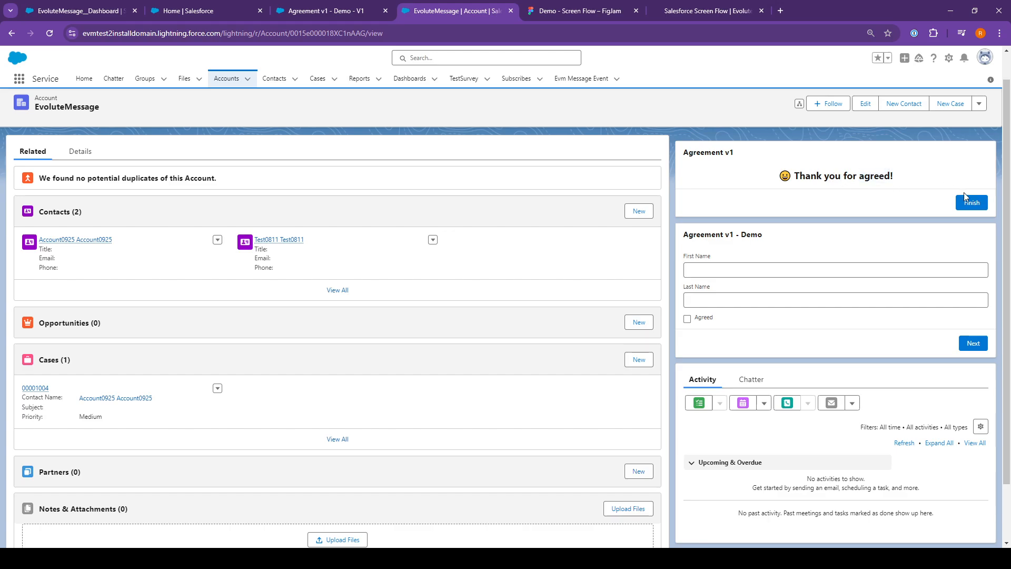
pyautogui.click(970, 210)
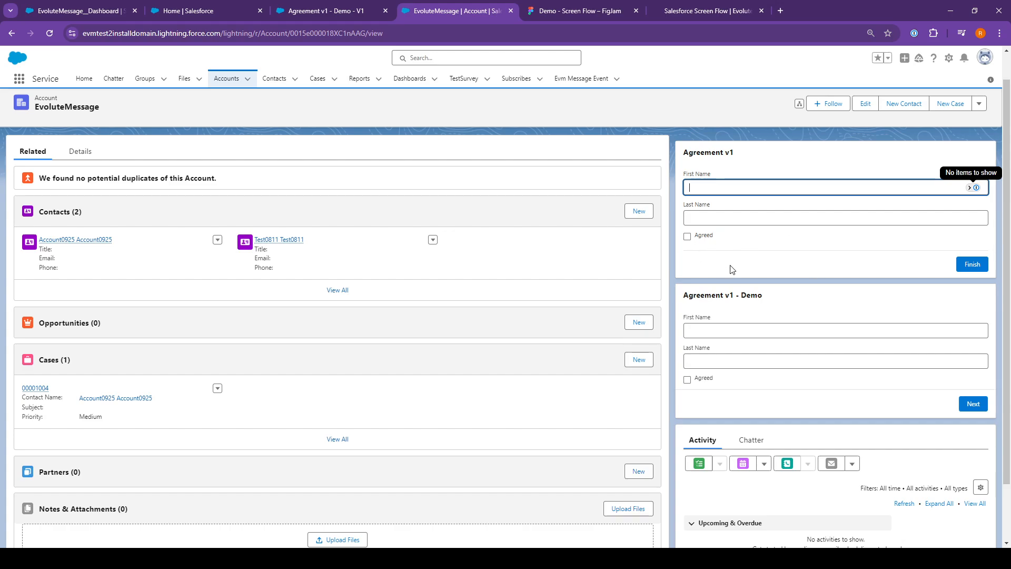
# - Submit Agreement v1 without agreeing, proceed through the confirmation popup with Agreed unticked, and return to the form
pyautogui.click(979, 266)
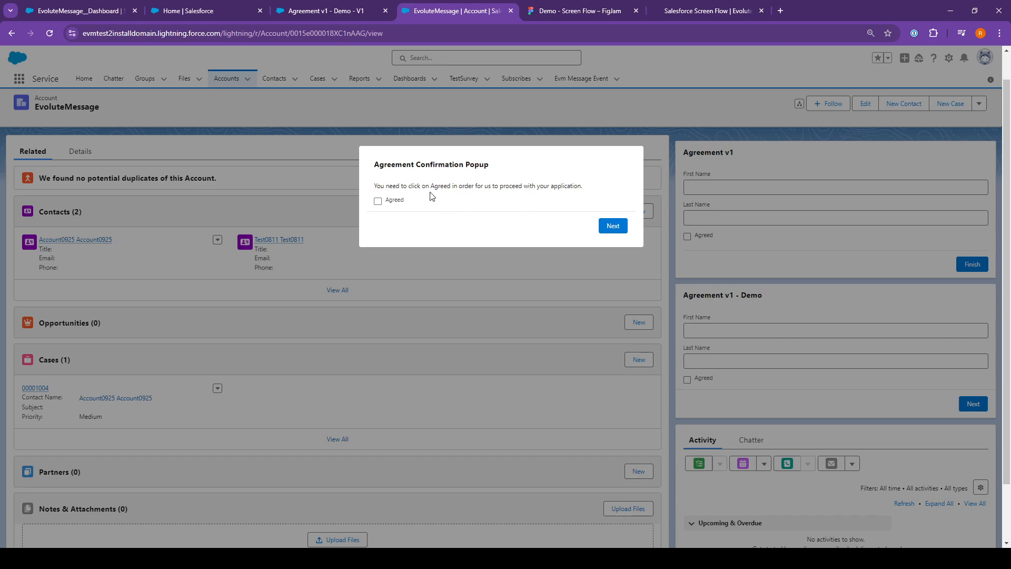
pyautogui.click(610, 227)
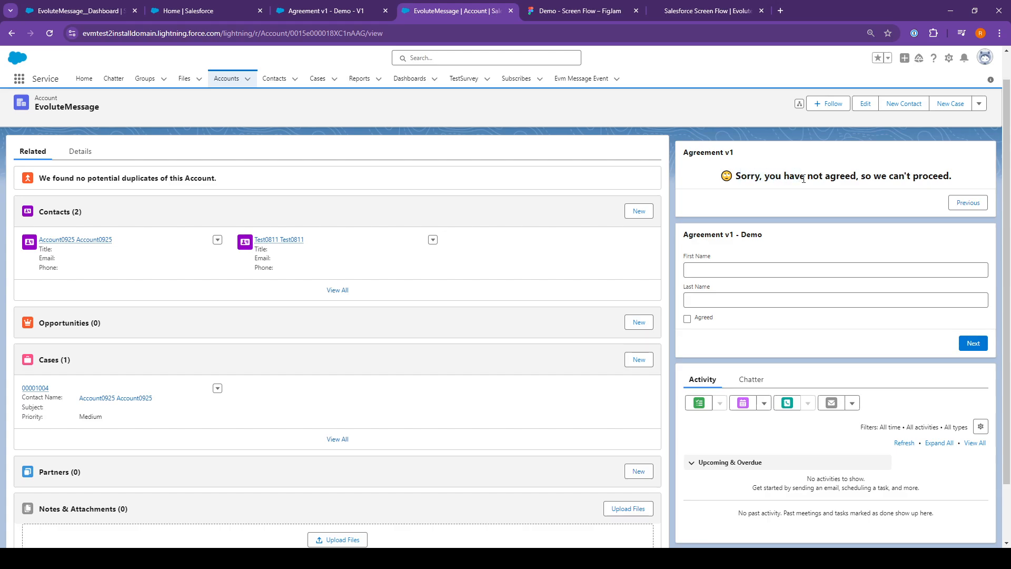
pyautogui.click(967, 204)
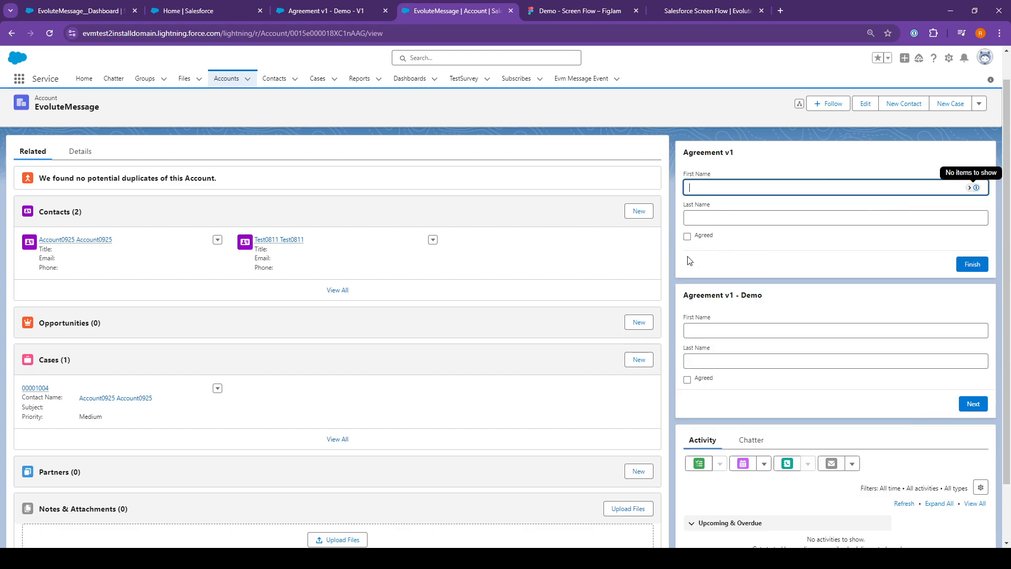
# - Submit Agreement v1 with Agreed unticked on the form, and tick Agreed in the confirmation popup to proceed
pyautogui.click(973, 264)
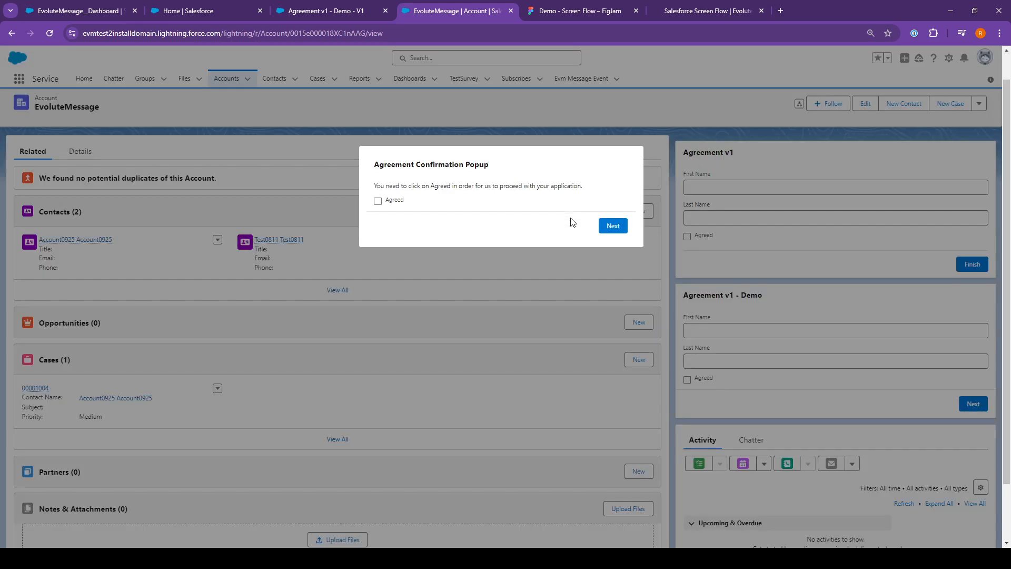
pyautogui.click(377, 201)
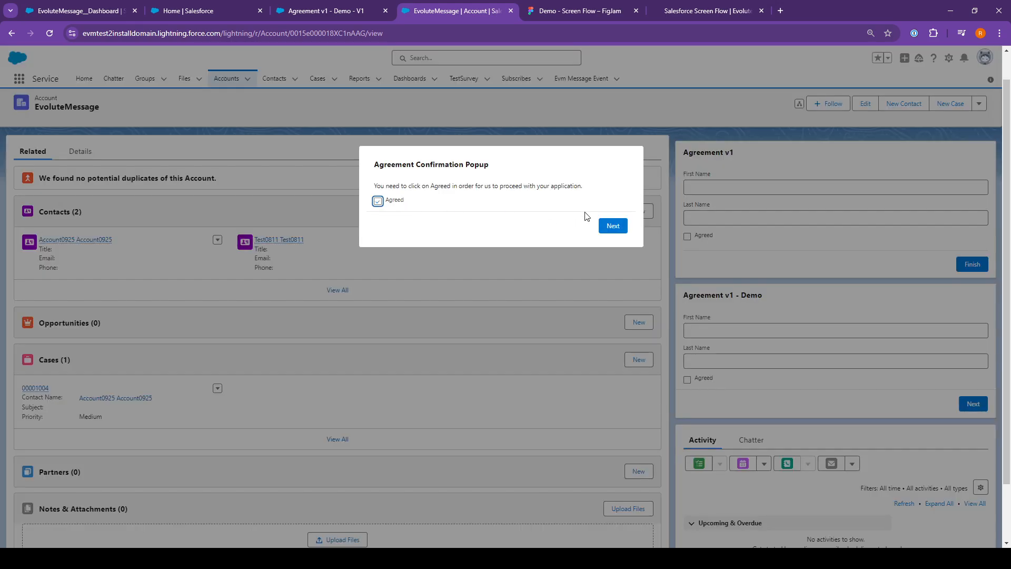
pyautogui.click(613, 228)
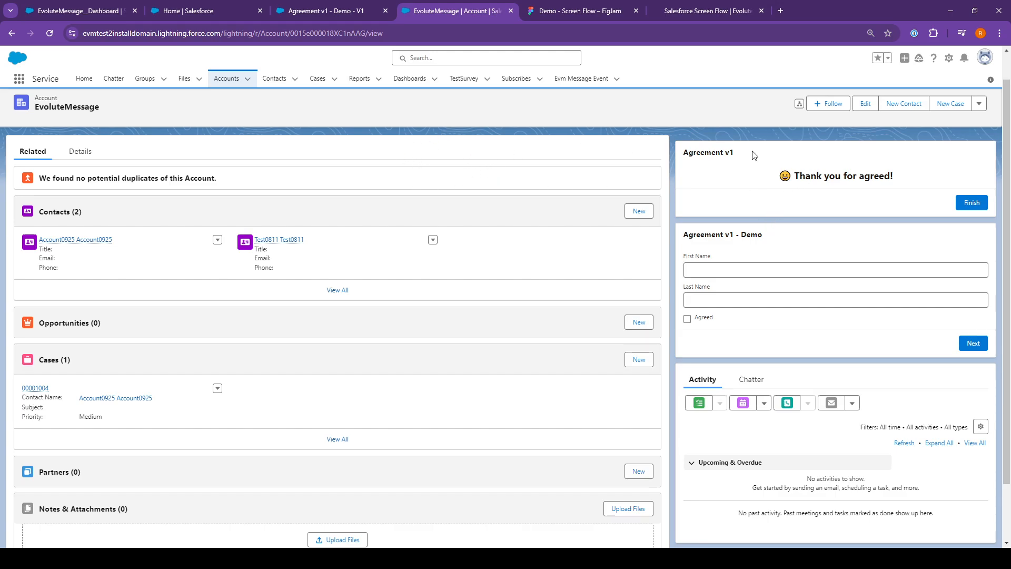
pyautogui.moveTo(808, 175); pyautogui.dragTo(891, 176)
pyautogui.tripleClick(847, 179)
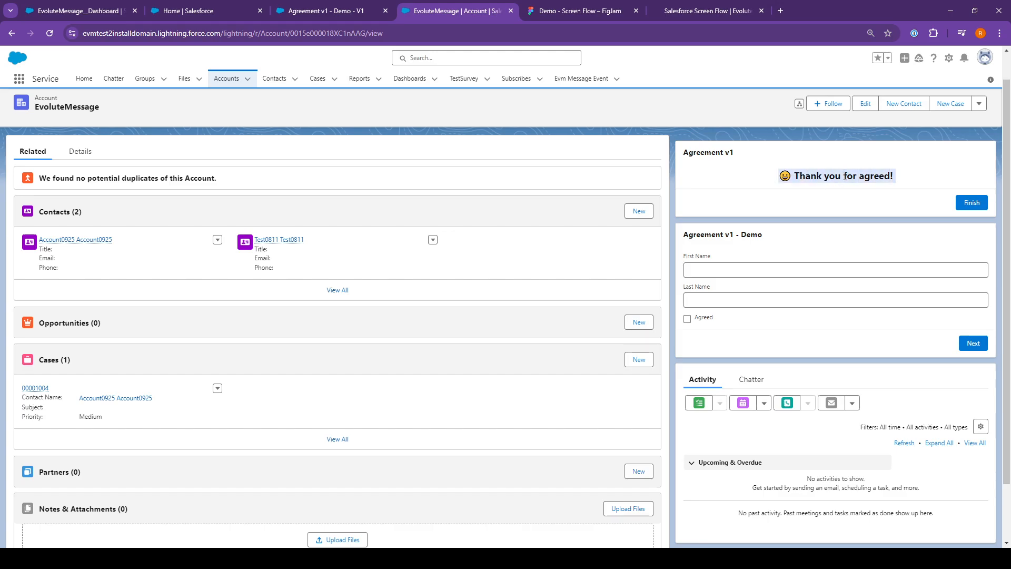
pyautogui.click(723, 173)
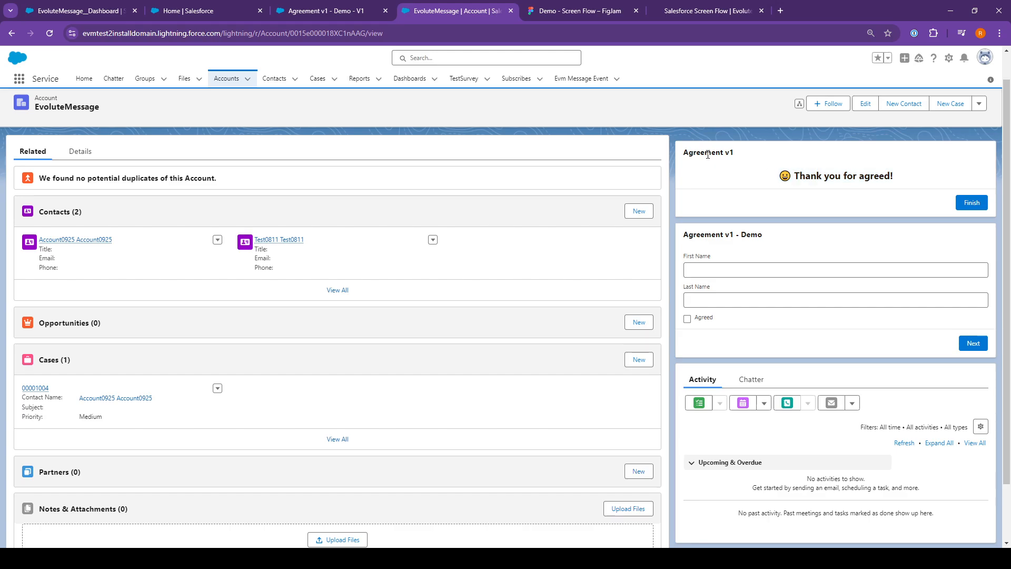
# - Review the Demo - Screen Flow diagram in FigJam and finish the Agreement v1 flow on the Salesforce account page
pyautogui.click(571, 10)
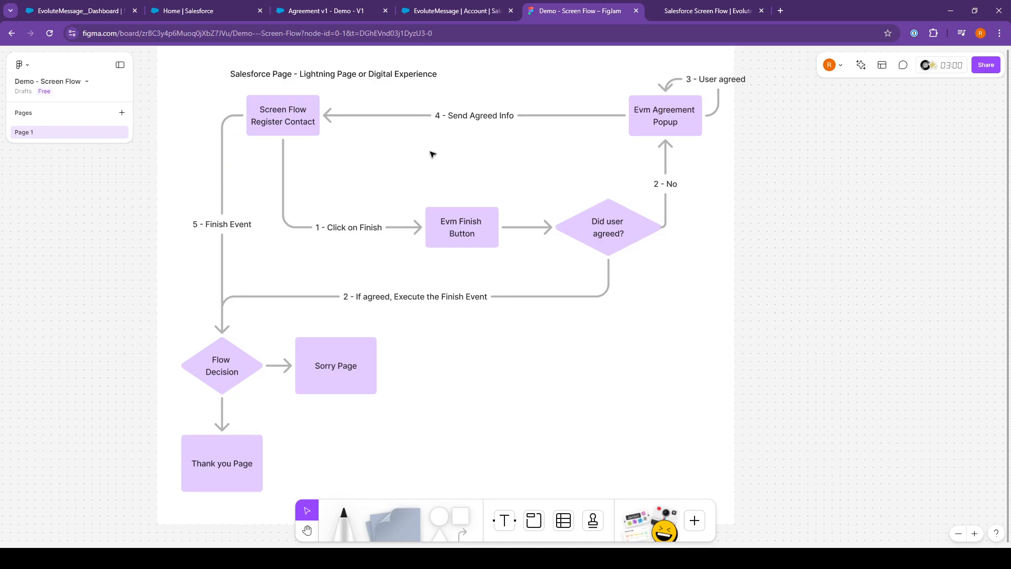
pyautogui.click(457, 13)
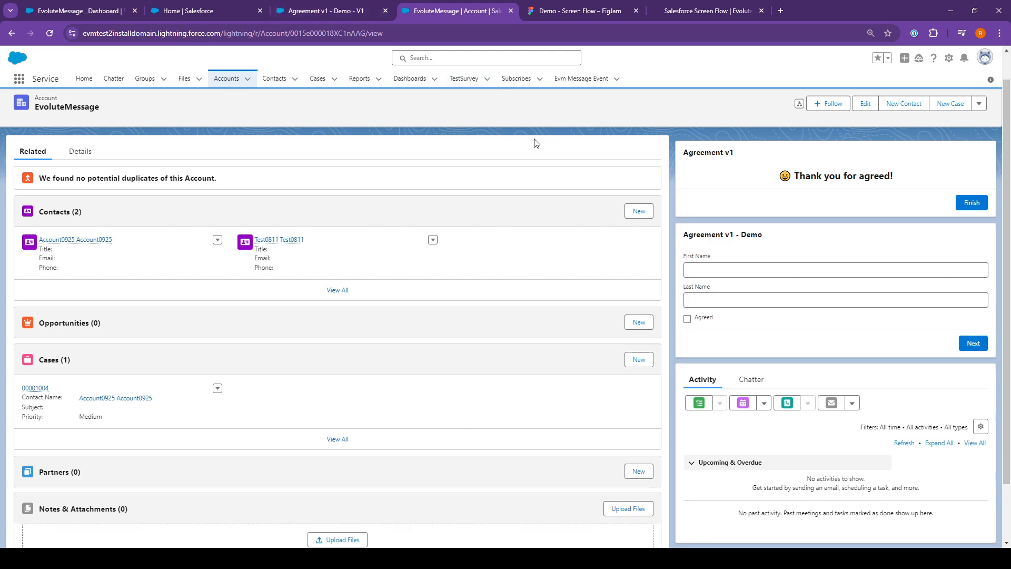
pyautogui.click(969, 204)
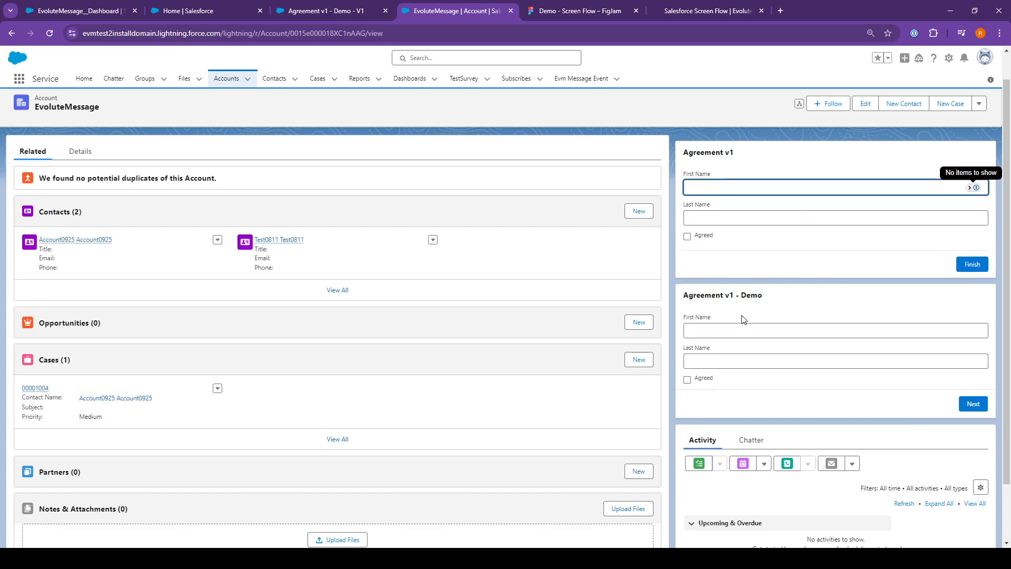
# - Compare the Agreement v1 - Demo form on the account page with the Screen Flow diagram in FigJam
pyautogui.moveTo(686, 297); pyautogui.dragTo(768, 300)
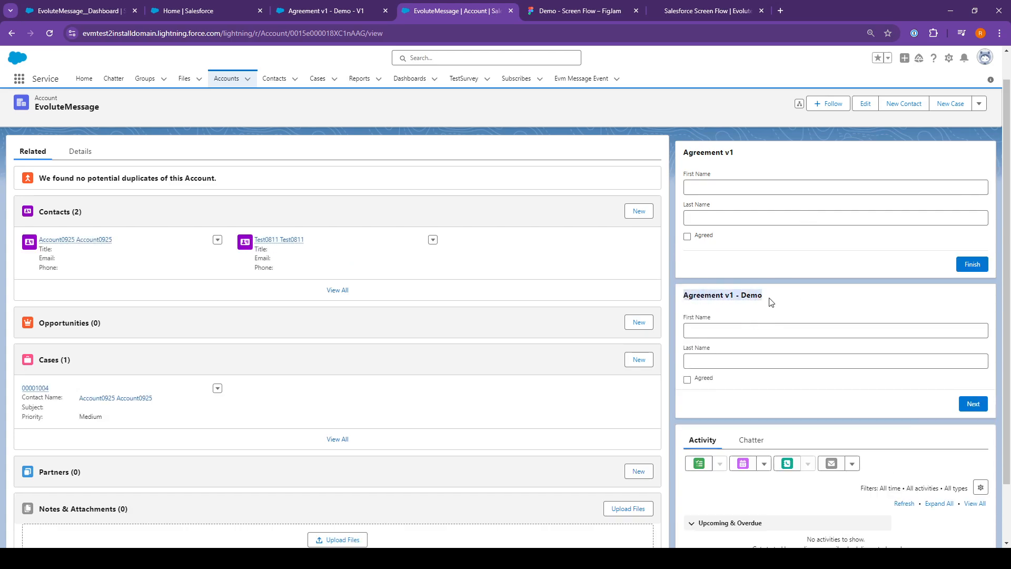
pyautogui.tripleClick(751, 296)
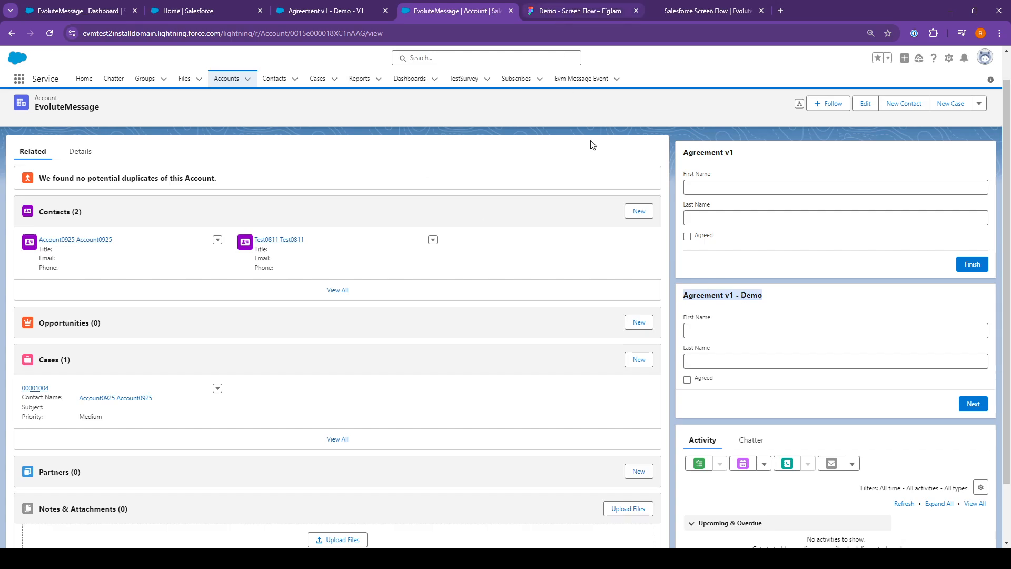
pyautogui.click(740, 313)
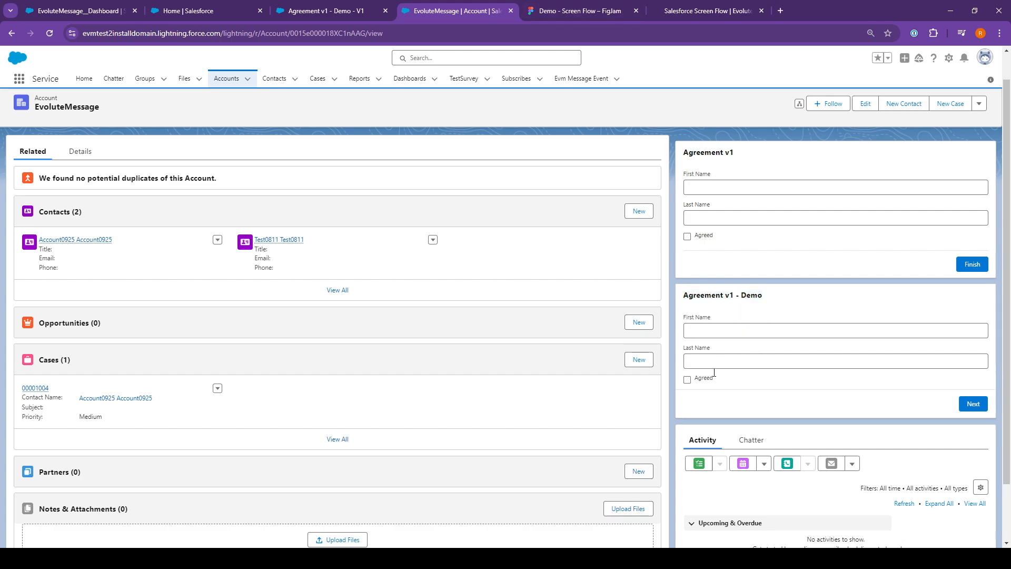
pyautogui.click(559, 16)
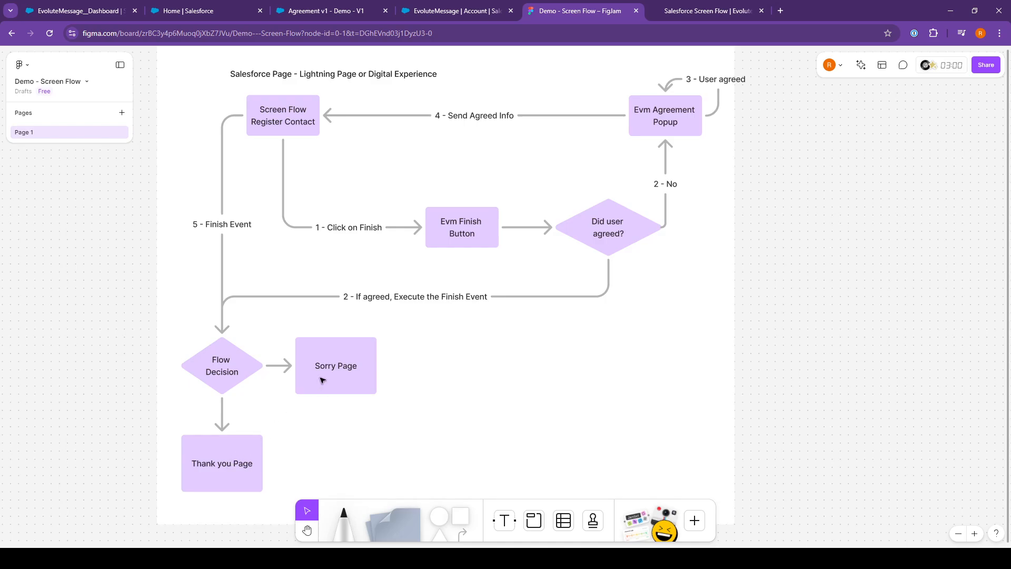
pyautogui.click(323, 13)
pyautogui.click(420, 12)
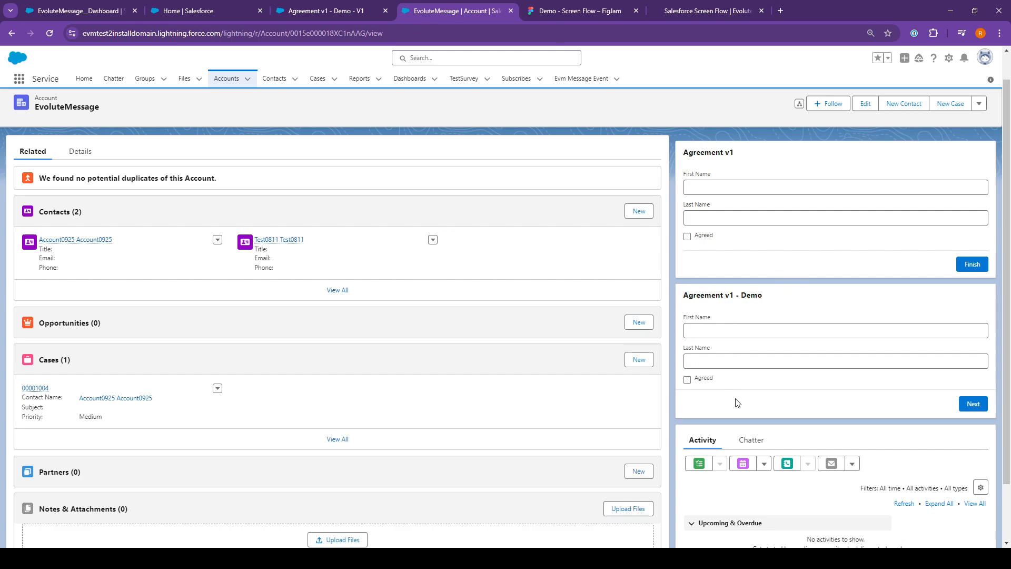
# - Run the Agreement v1 - Demo form with Agreed ticked and finish the flow
pyautogui.click(688, 380)
pyautogui.click(973, 403)
pyautogui.scroll(-2, 782, 343)
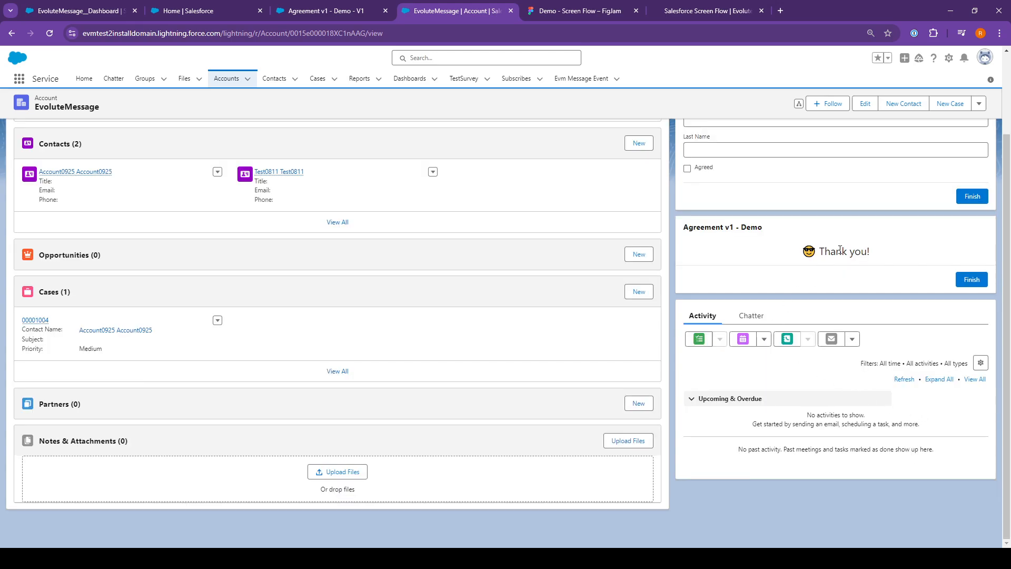
pyautogui.moveTo(819, 251); pyautogui.dragTo(870, 252)
pyautogui.click(900, 260)
pyautogui.click(972, 282)
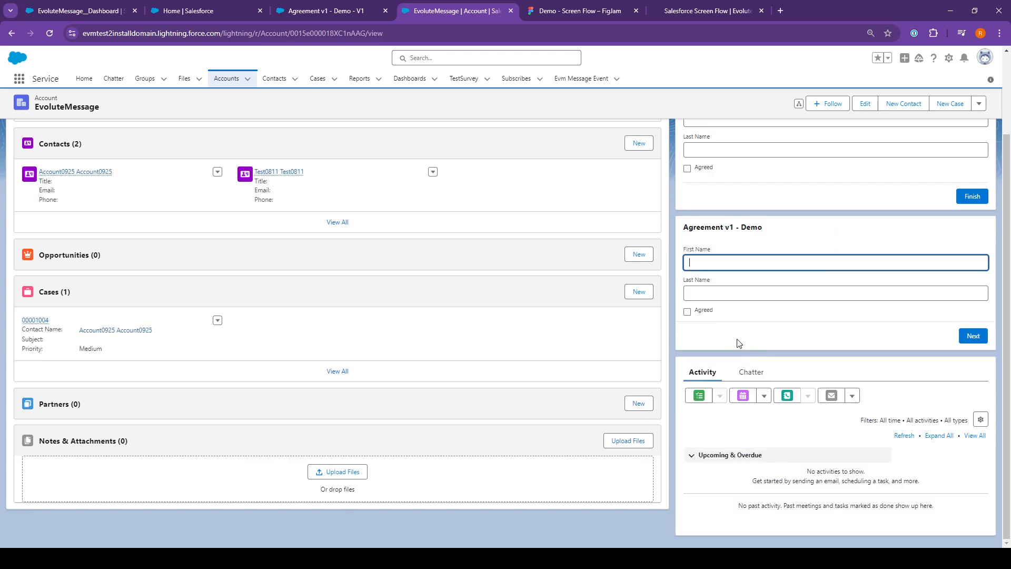
# - Submit the Agreement v1 - Demo form with Agreed unticked and return to its first page
pyautogui.click(980, 336)
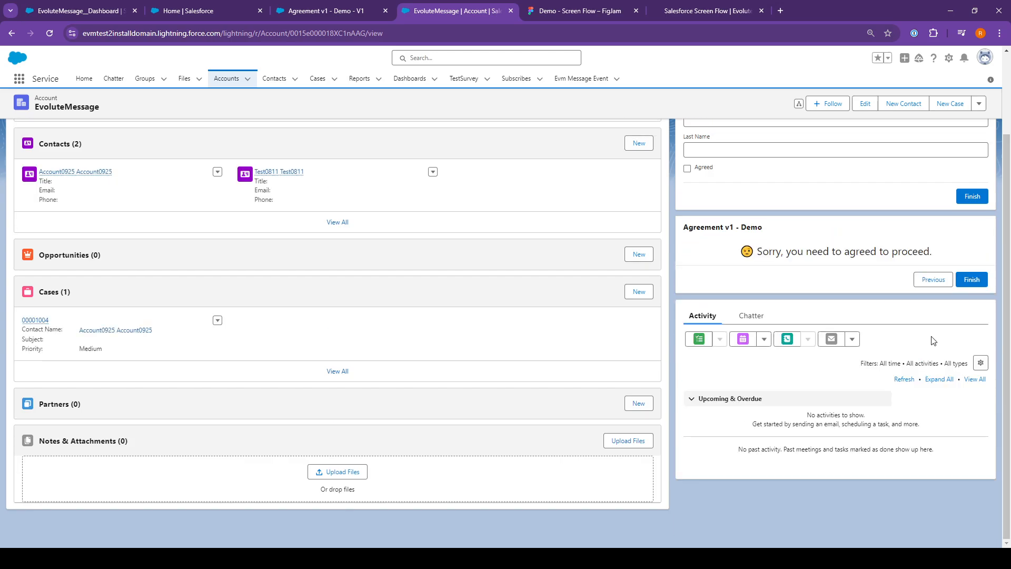
pyautogui.moveTo(757, 251); pyautogui.dragTo(944, 262)
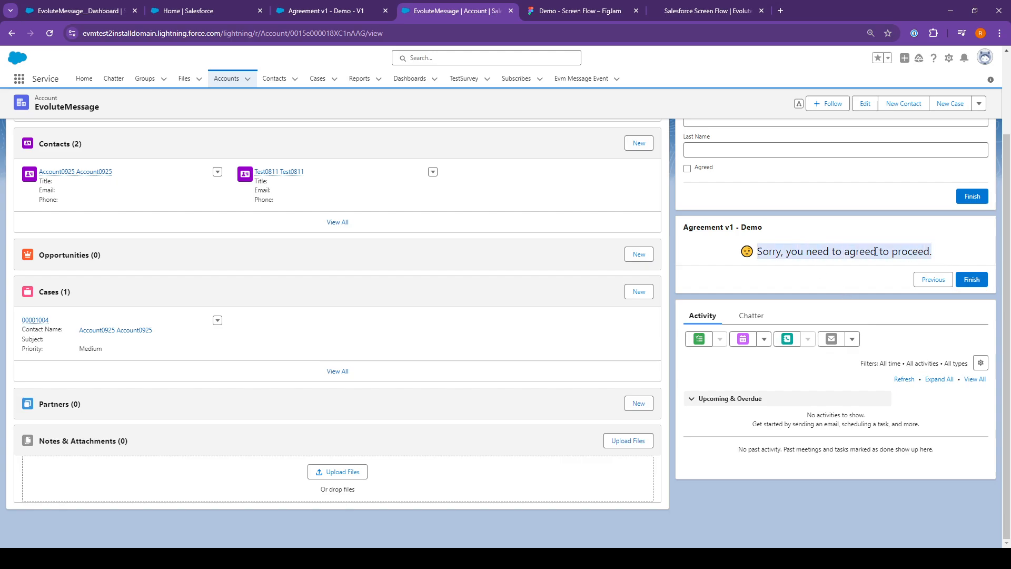
pyautogui.tripleClick(875, 252)
pyautogui.click(933, 279)
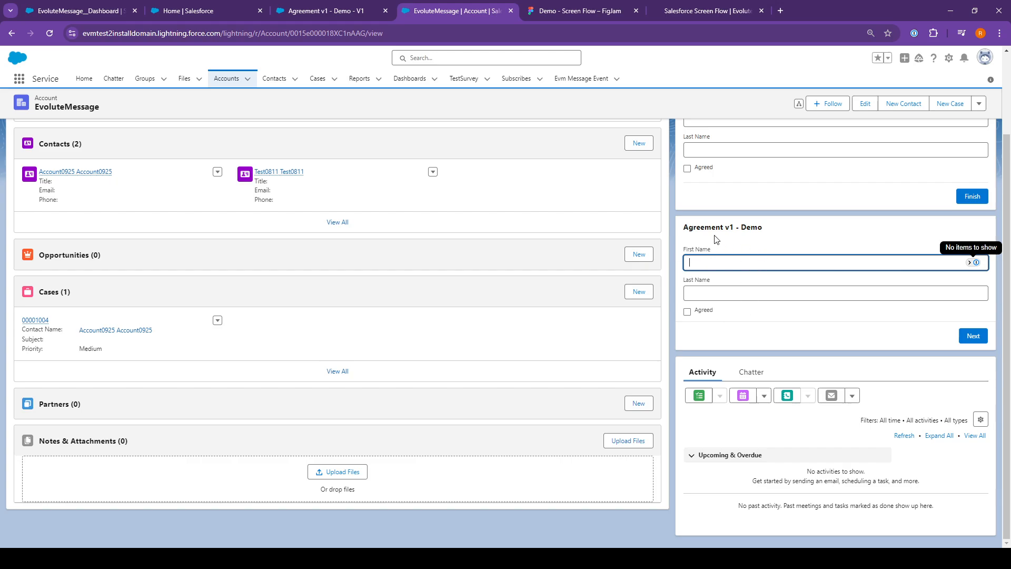
pyautogui.click(730, 236)
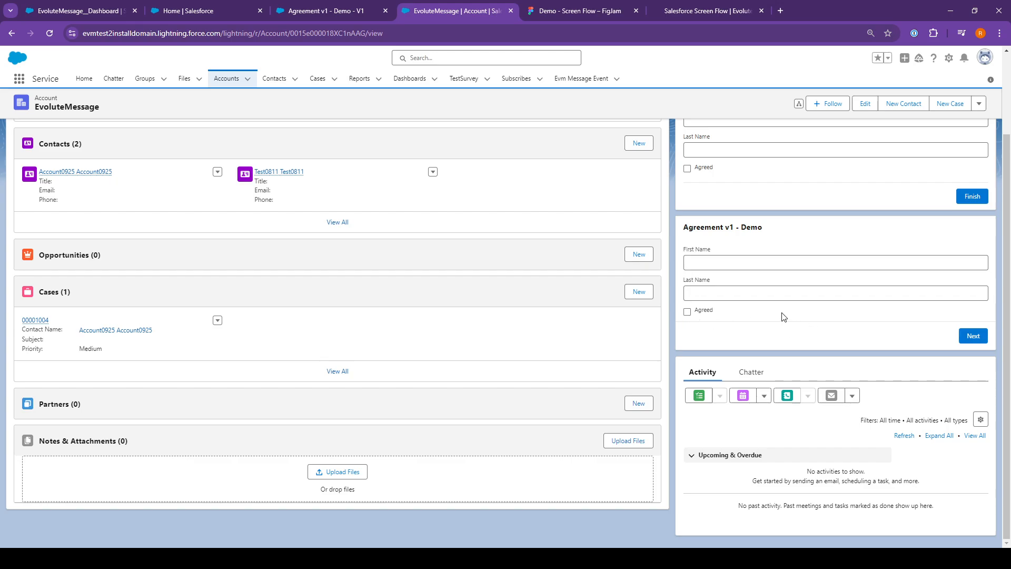
pyautogui.scroll(3, 782, 319)
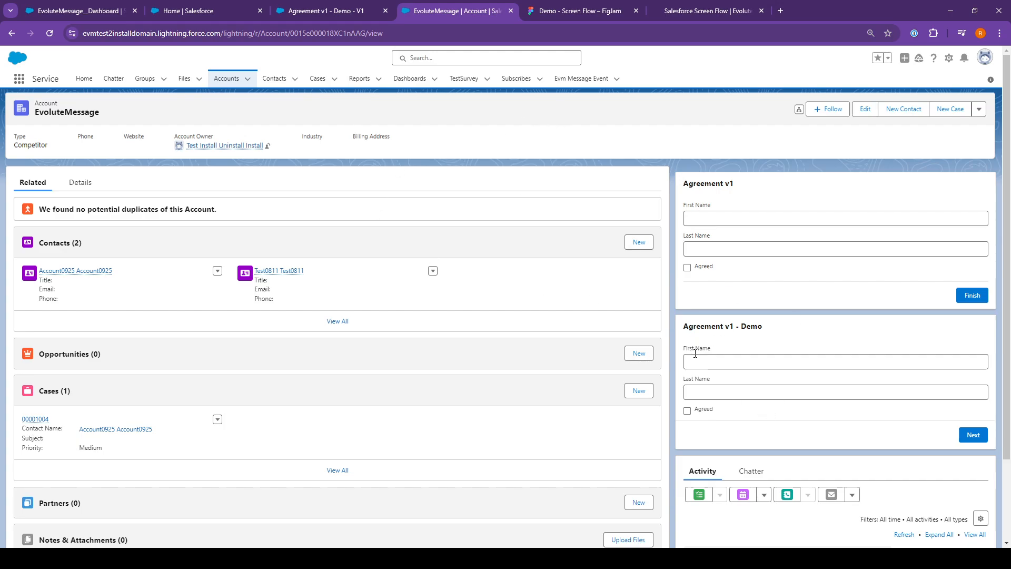
# - Switch to the Agreement v1 - Demo flow in Flow Builder and examine the Agreement Page screen and its Agreed checkbox properties
pyautogui.click(315, 11)
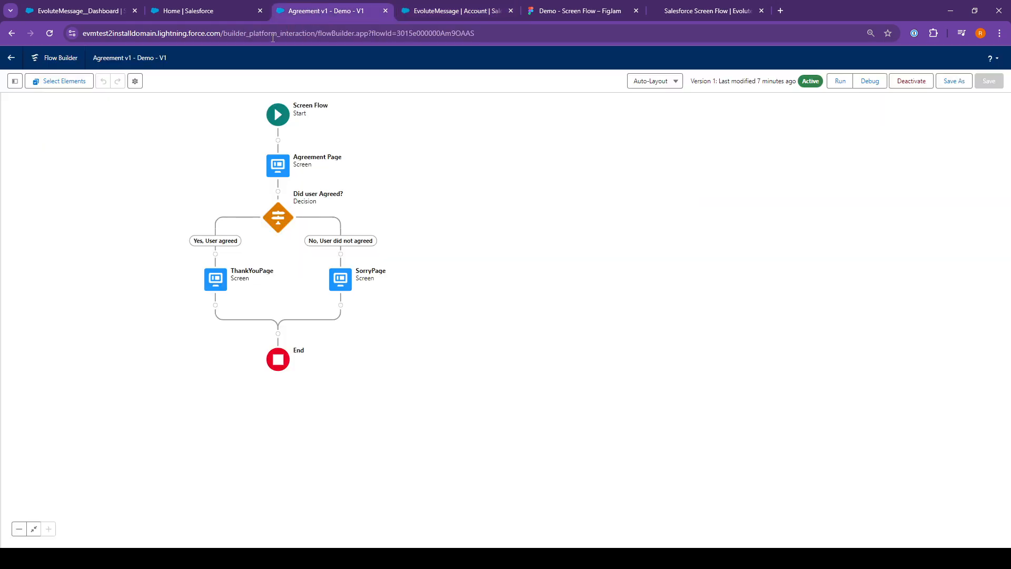
pyautogui.click(279, 172)
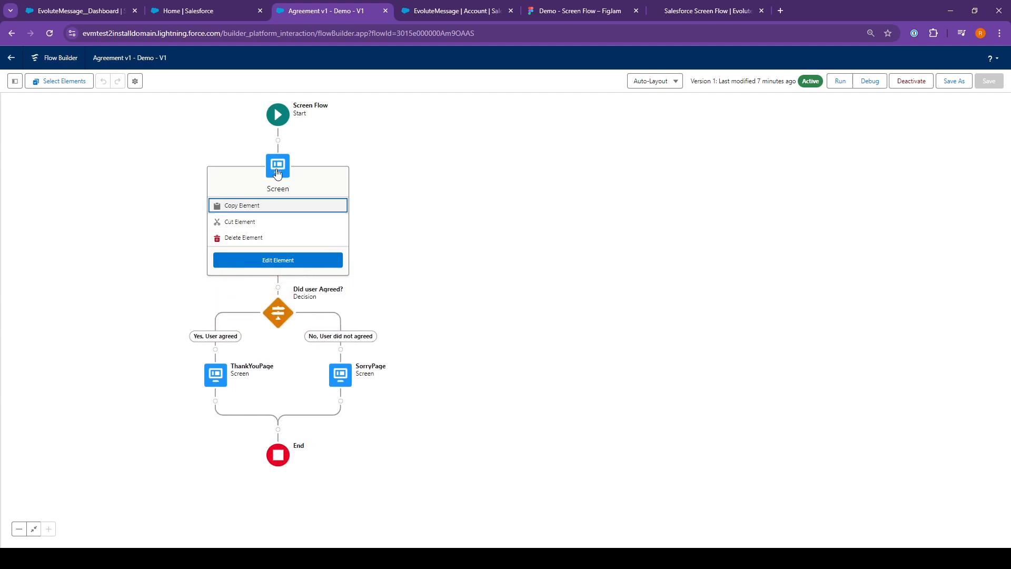
pyautogui.click(280, 264)
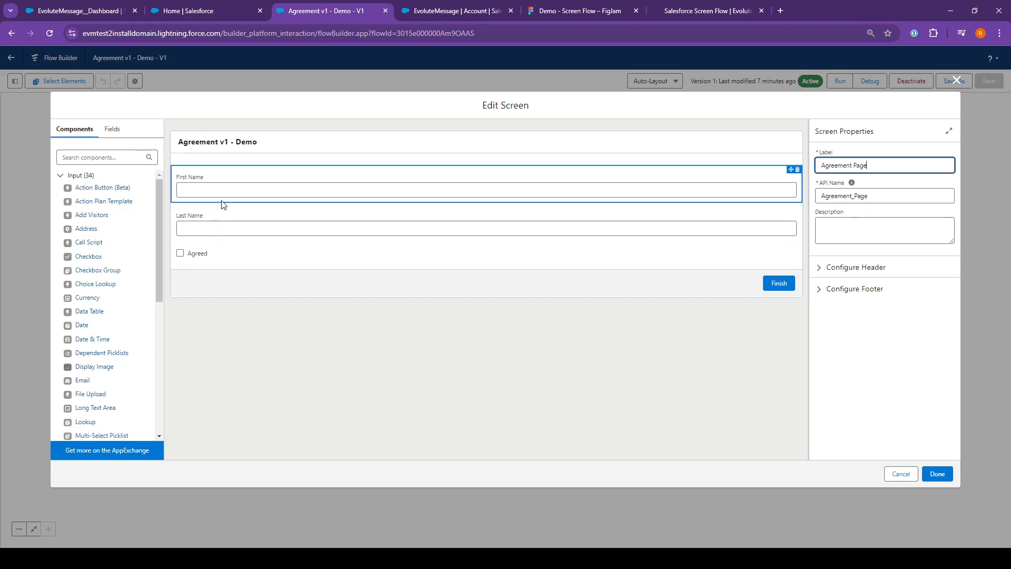
pyautogui.click(255, 253)
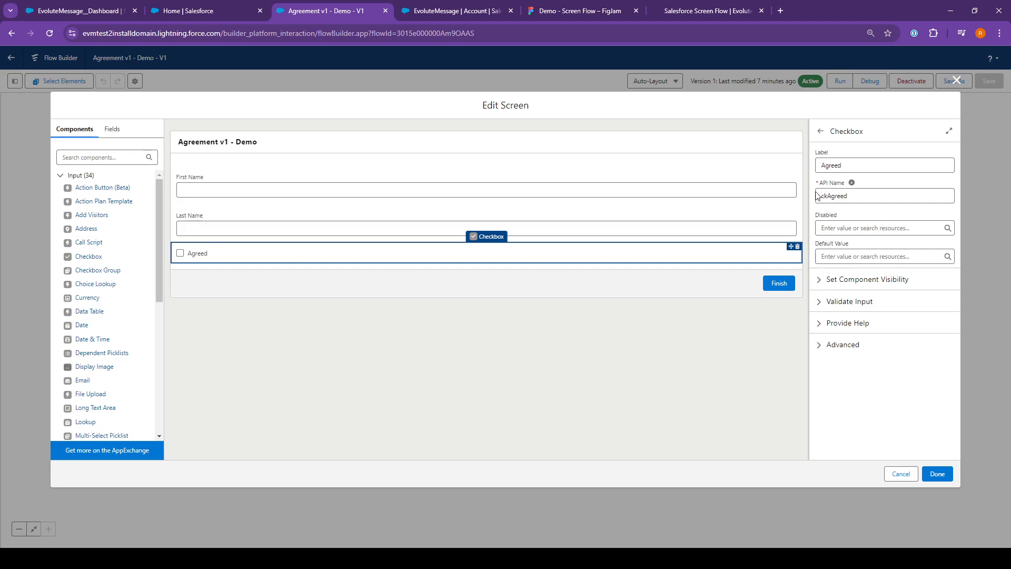
pyautogui.write('k')
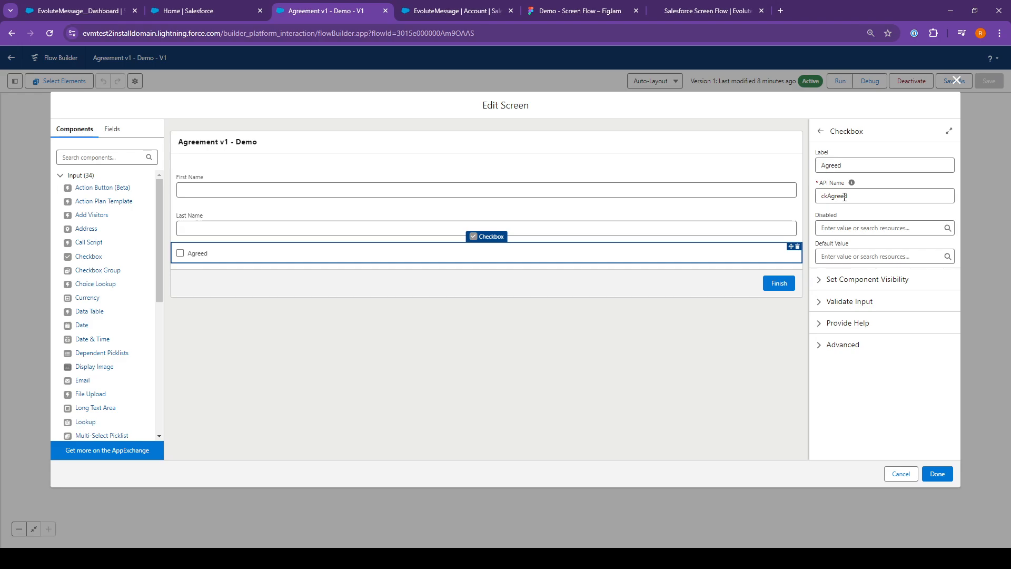
pyautogui.click(957, 80)
pyautogui.click(278, 171)
pyautogui.doubleClick(276, 170)
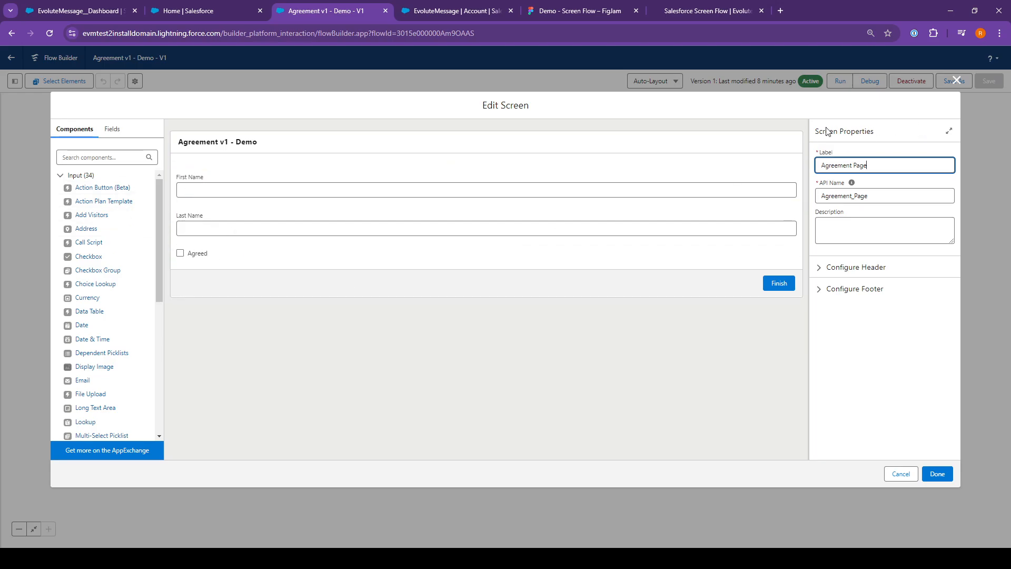
pyautogui.click(956, 80)
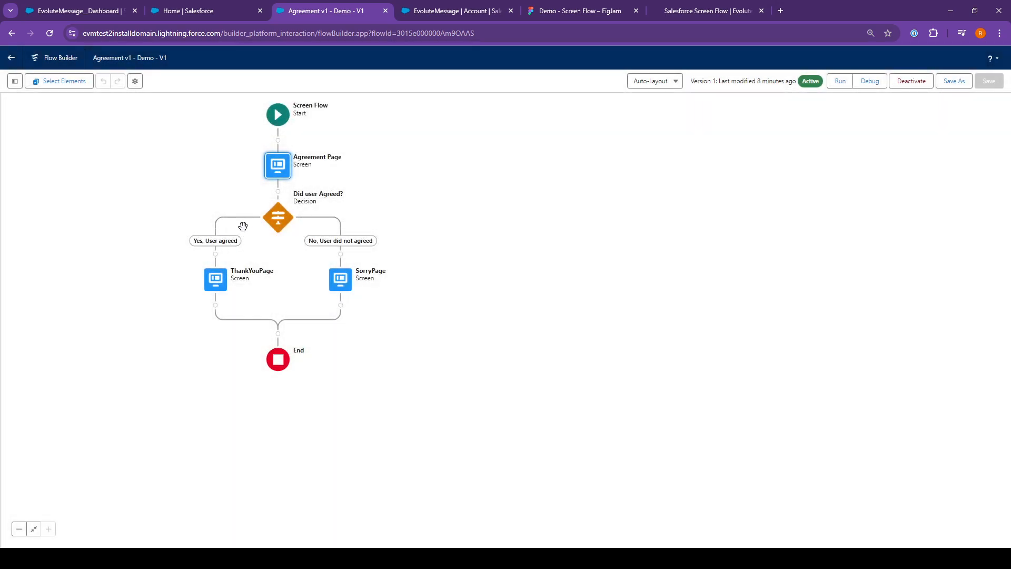
# - Examine the outcome conditions of the Did user Agreed? decision and the contents of the ThankYouPage screen
pyautogui.doubleClick(278, 217)
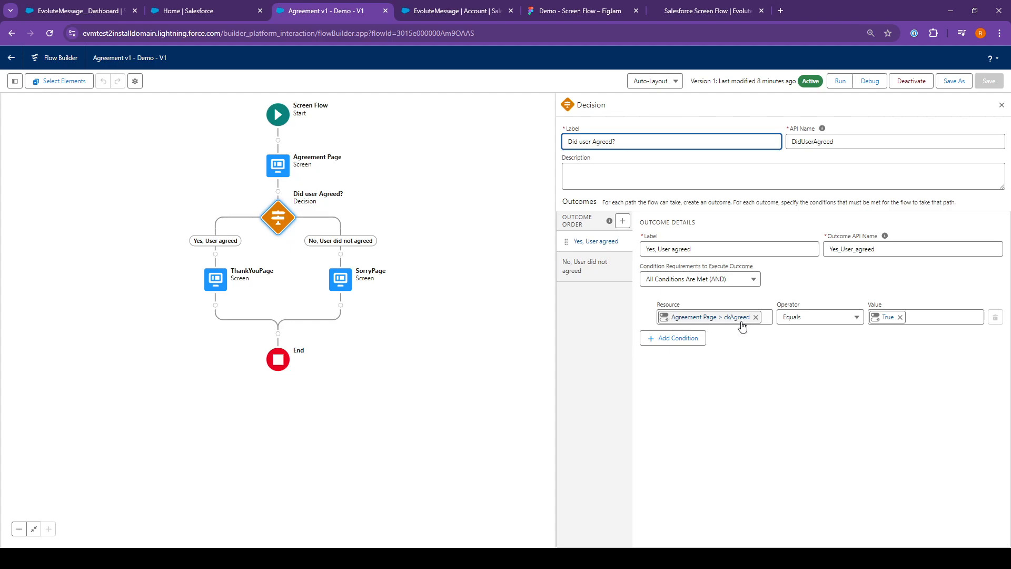
pyautogui.click(217, 285)
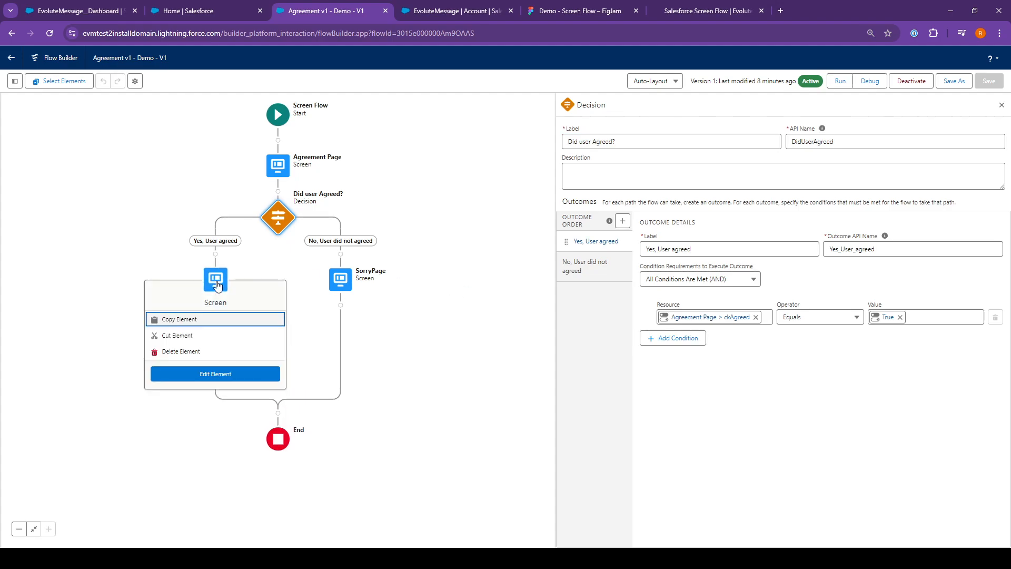
pyautogui.click(340, 279)
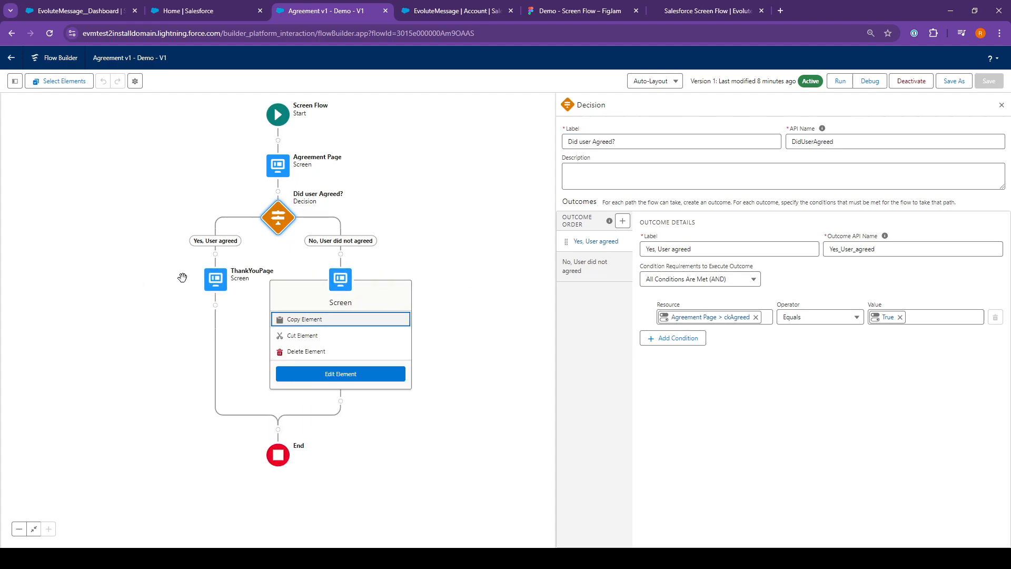
pyautogui.doubleClick(216, 280)
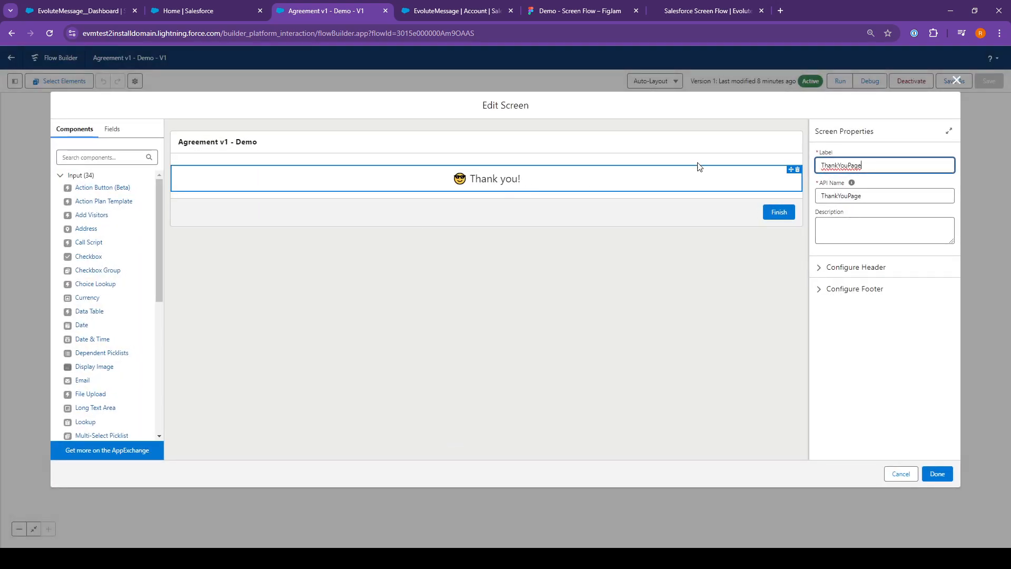
pyautogui.click(960, 82)
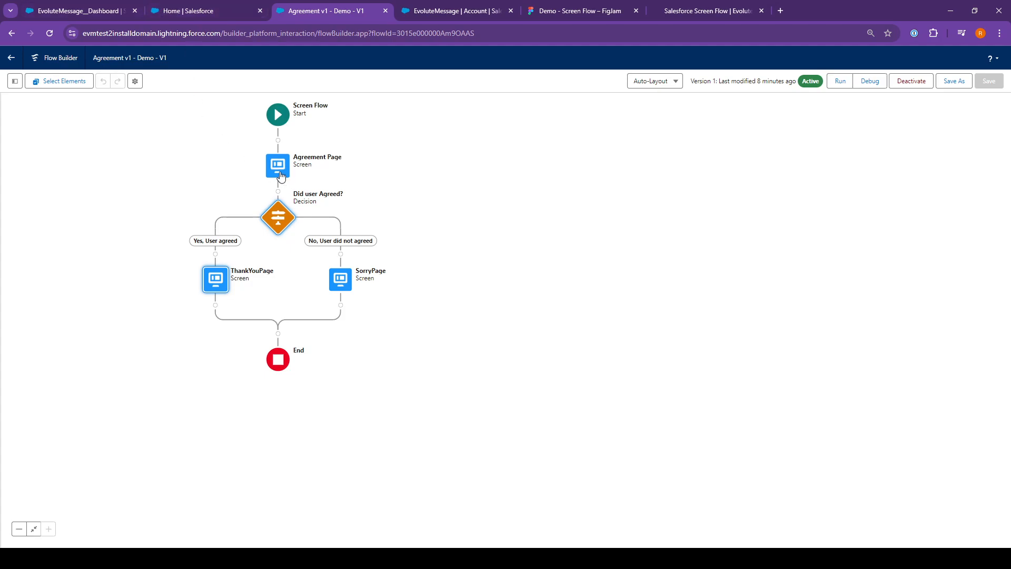
# - Switch to the EvoluteMessage dashboard and create a new message from the Salesforce Button template
pyautogui.click(73, 11)
pyautogui.click(107, 231)
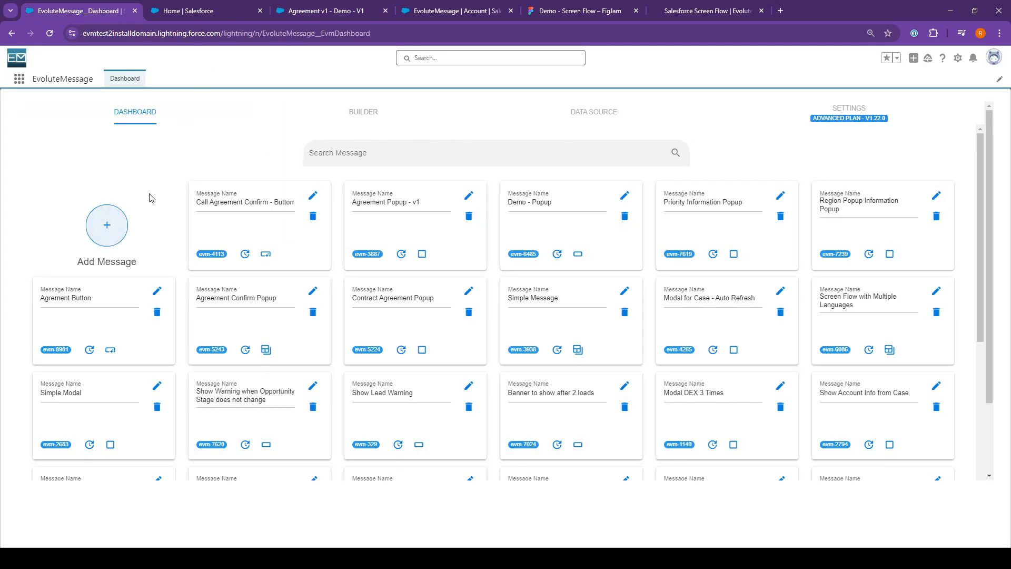
pyautogui.click(19, 78)
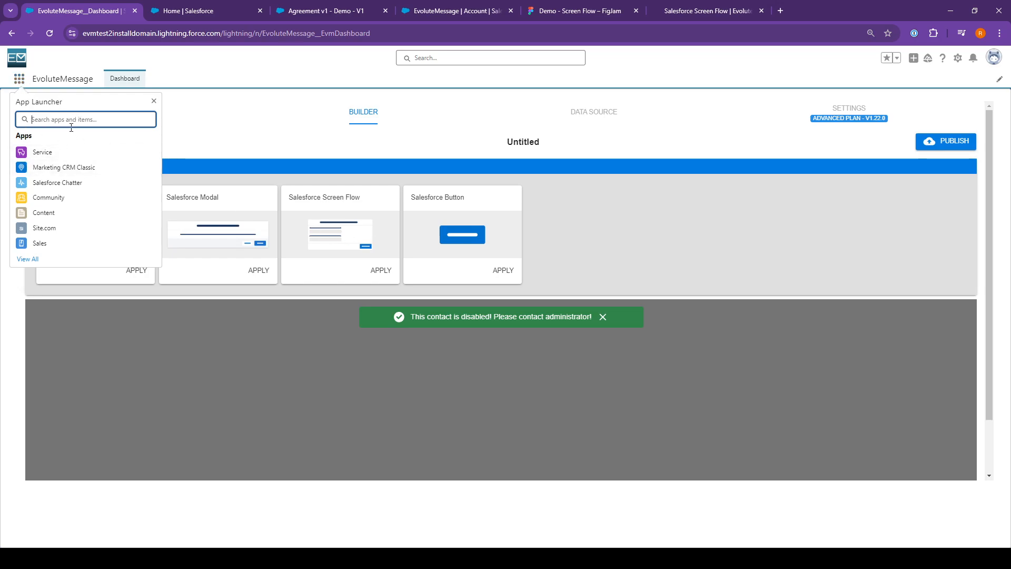
pyautogui.write('Evolu')
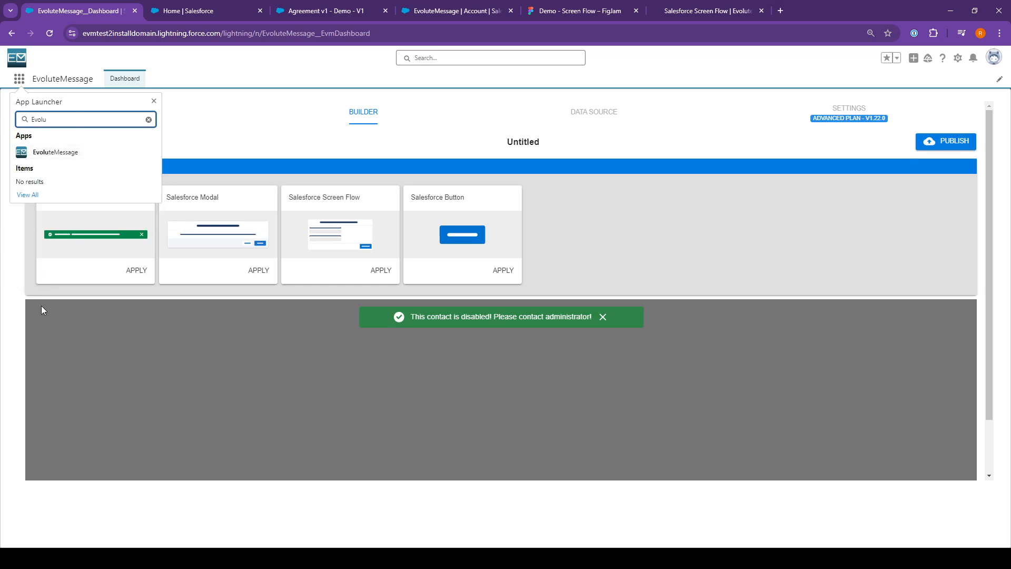
pyautogui.click(50, 154)
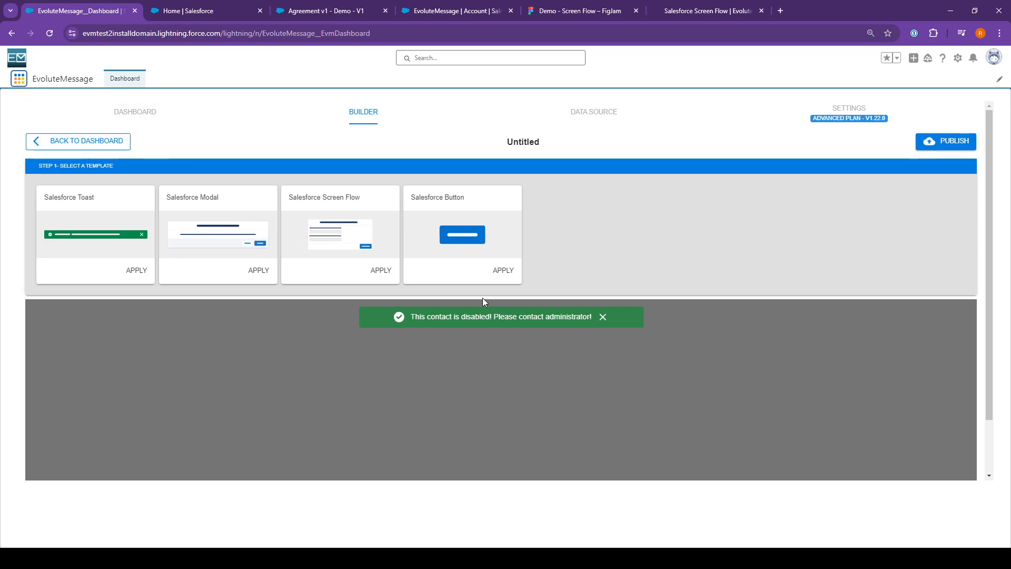
pyautogui.click(502, 270)
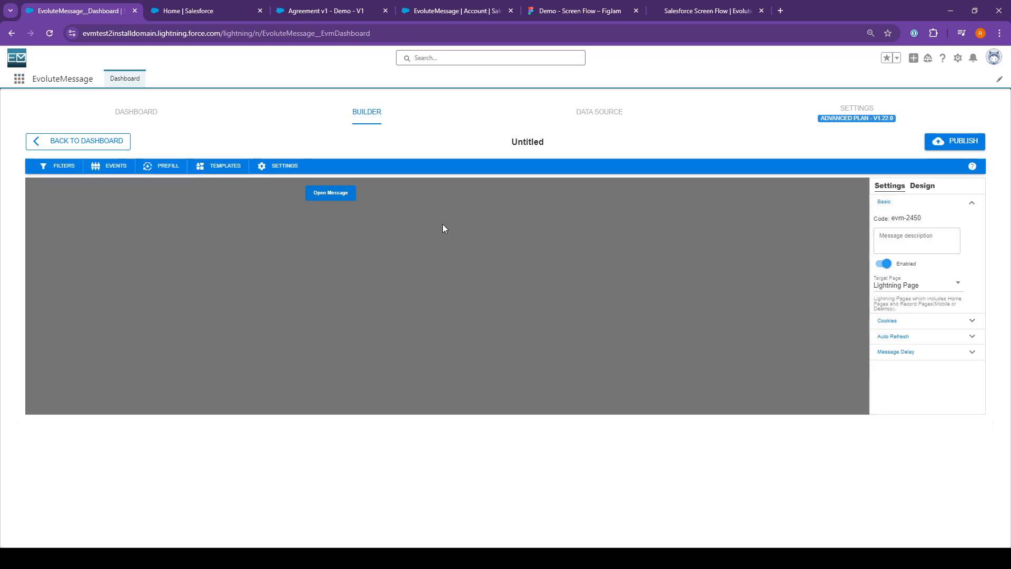
# - Rename the new message as "Call Agreement Popup - Button - Demo"
pyautogui.doubleClick(528, 145)
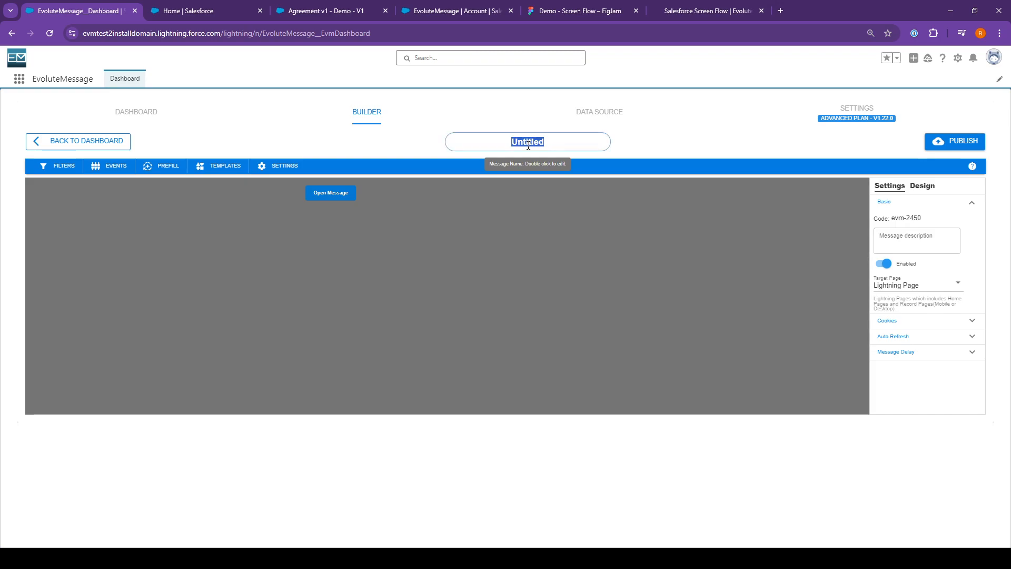
pyautogui.write('Call Agreement Popup -')
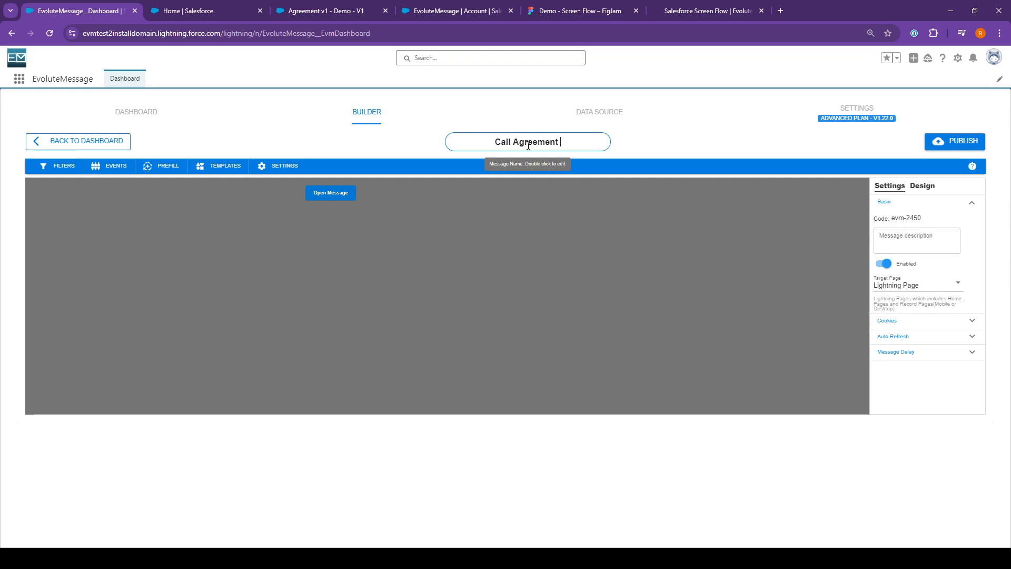
pyautogui.press('BackSpace')
pyautogui.press('BackSpace')
pyautogui.press('BackSpace')
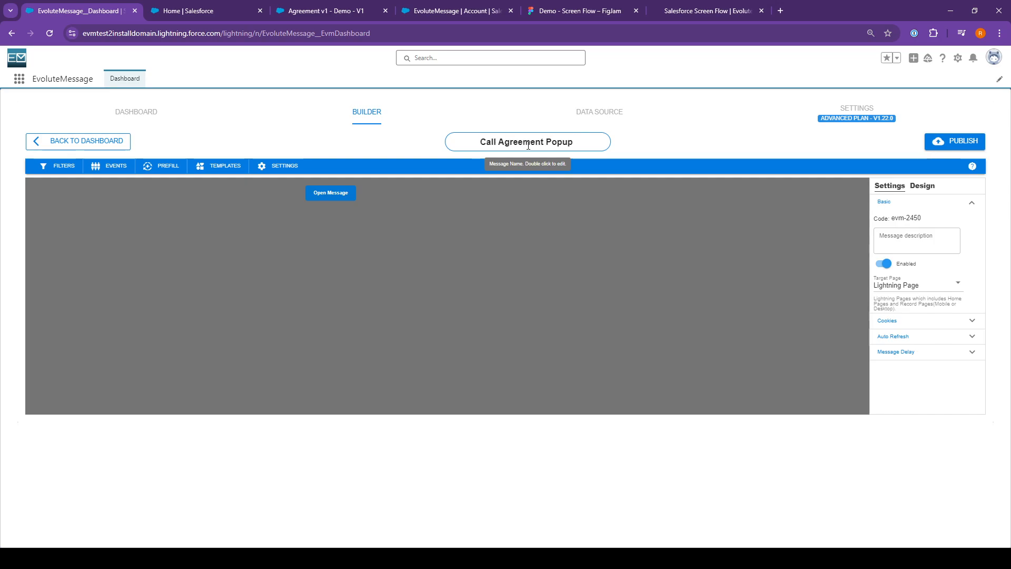
pyautogui.write('- Button')
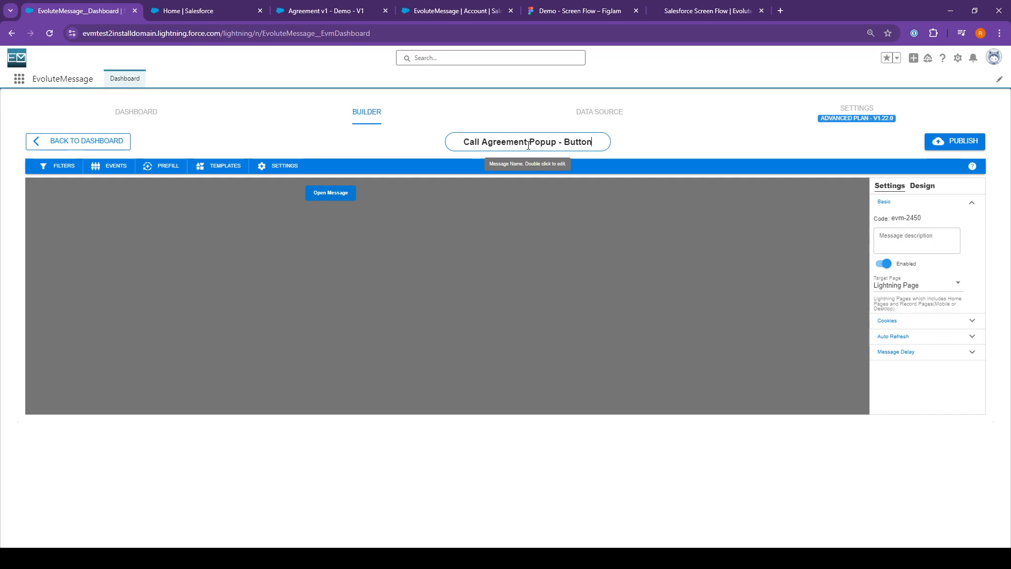
pyautogui.write(' - Demo')
pyautogui.press('Return')
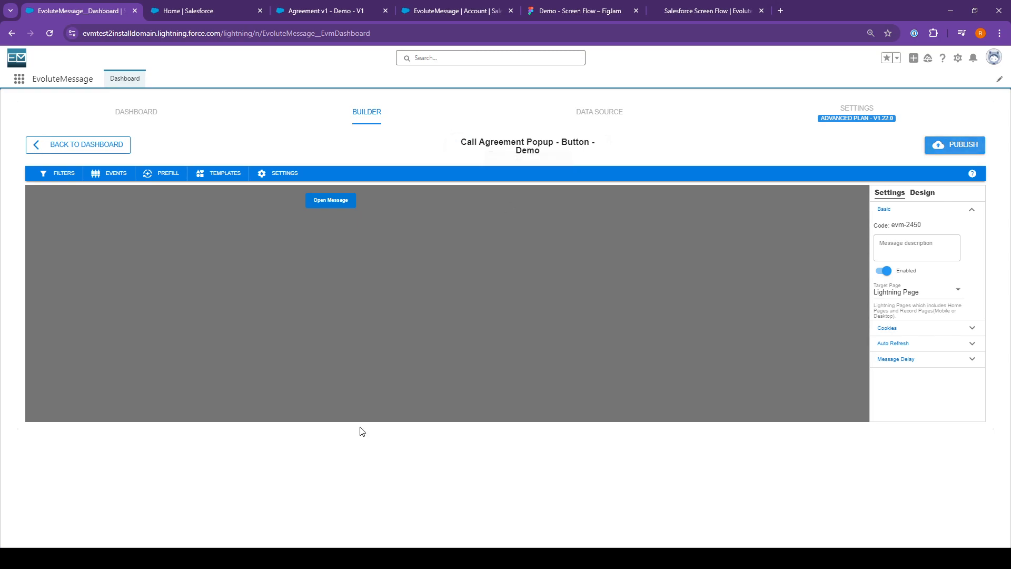
# - Set the button message's target page to Screen Flows and publish the message
pyautogui.click(916, 293)
pyautogui.click(914, 380)
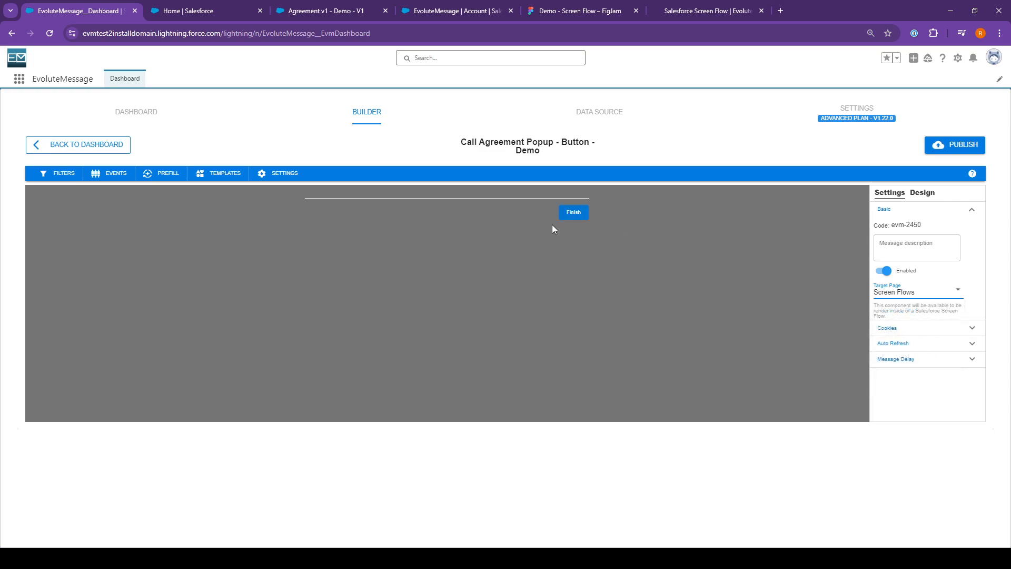
pyautogui.click(578, 215)
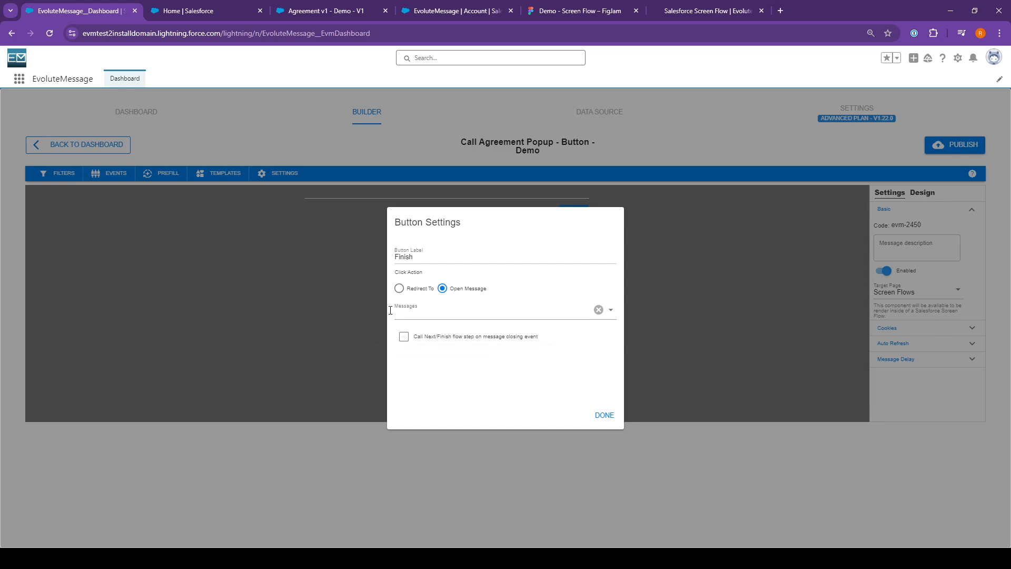
pyautogui.click(604, 416)
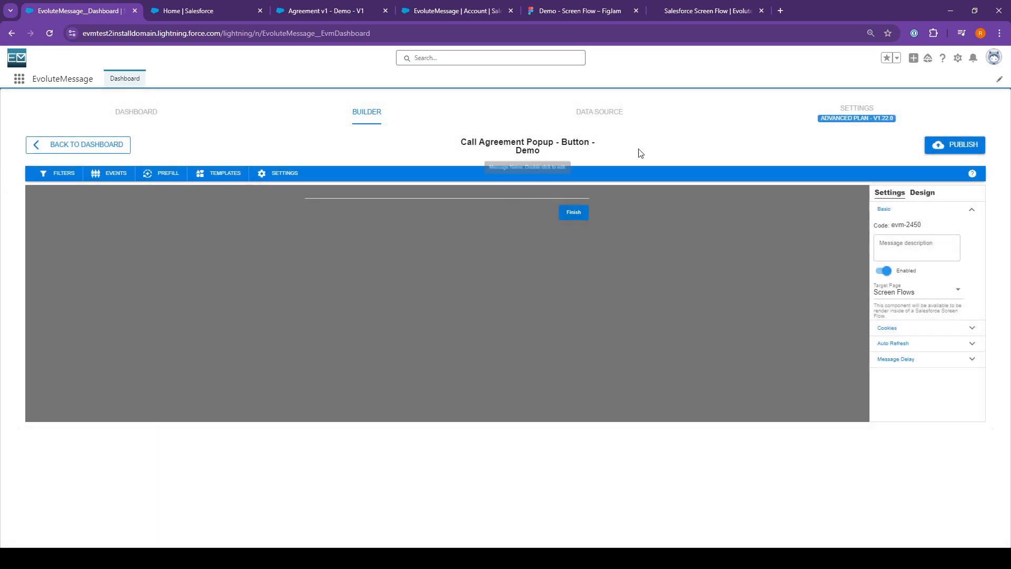
pyautogui.click(964, 153)
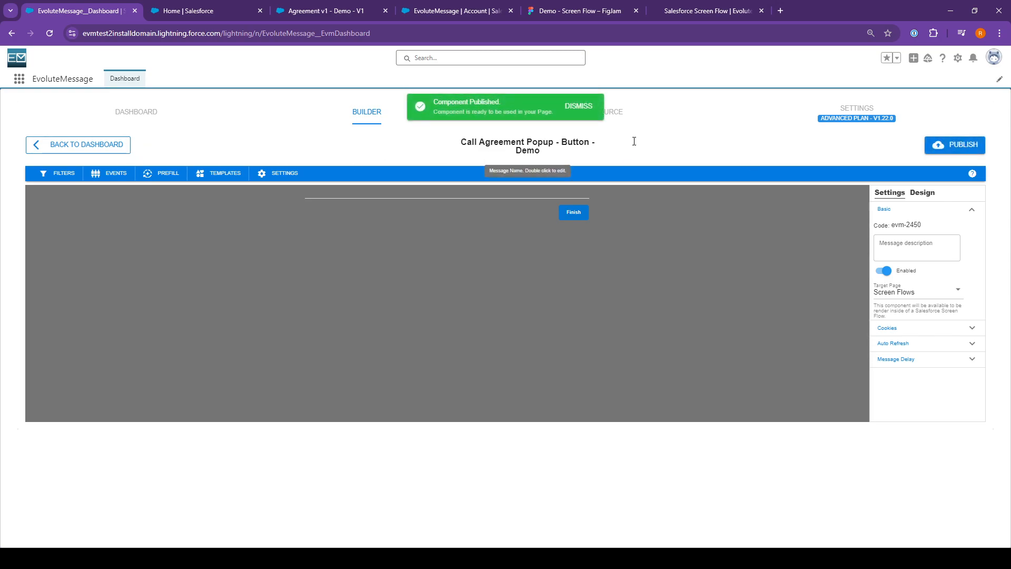
# - Copy the message code's number and, in Flow Builder, add an Evm Advanced Flow Message component below Agreed on the Agreement Page screen
pyautogui.doubleClick(914, 224)
pyautogui.hotkey('ctrl', 'c')
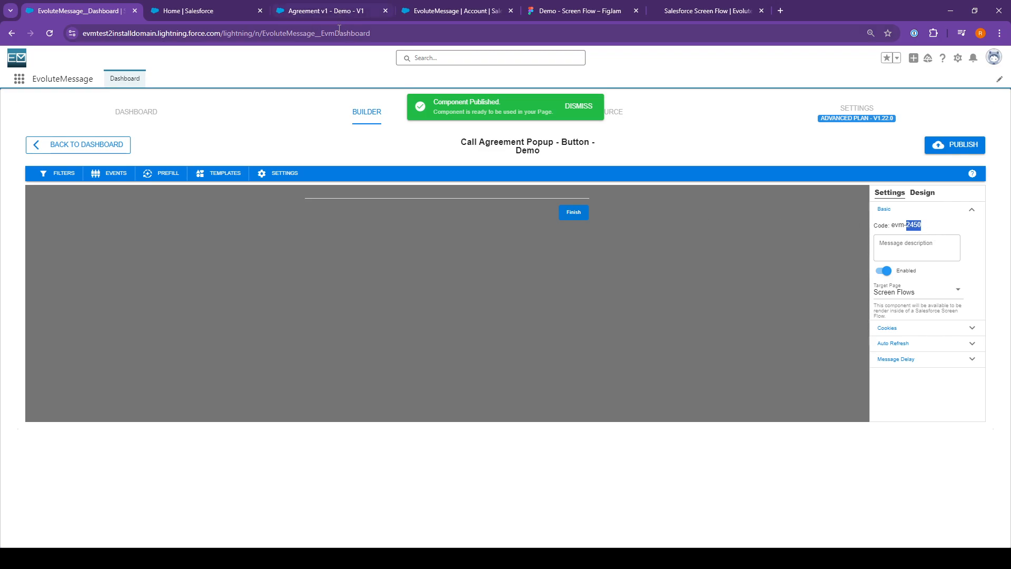
pyautogui.click(326, 11)
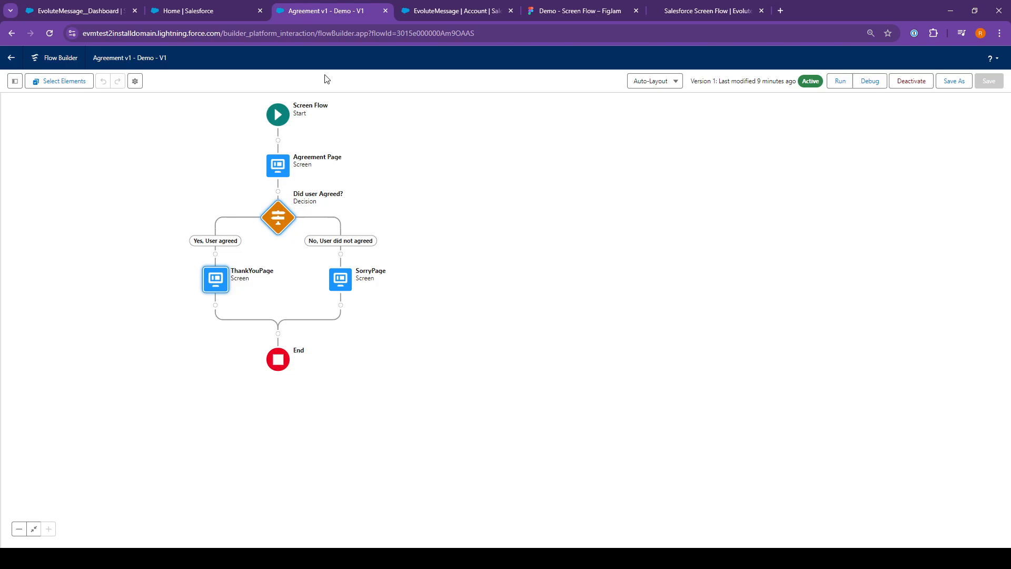
pyautogui.doubleClick(274, 169)
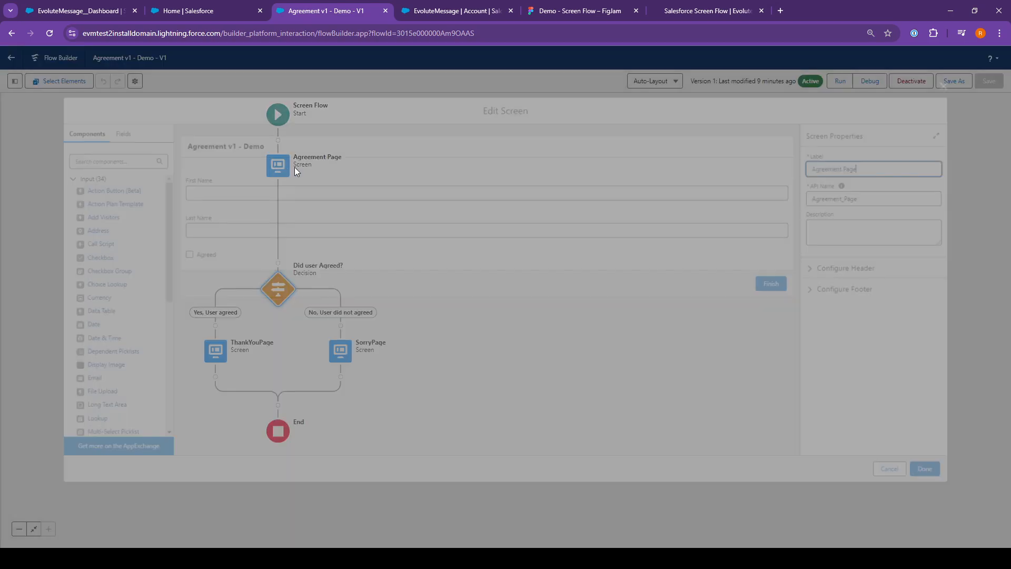
pyautogui.click(340, 277)
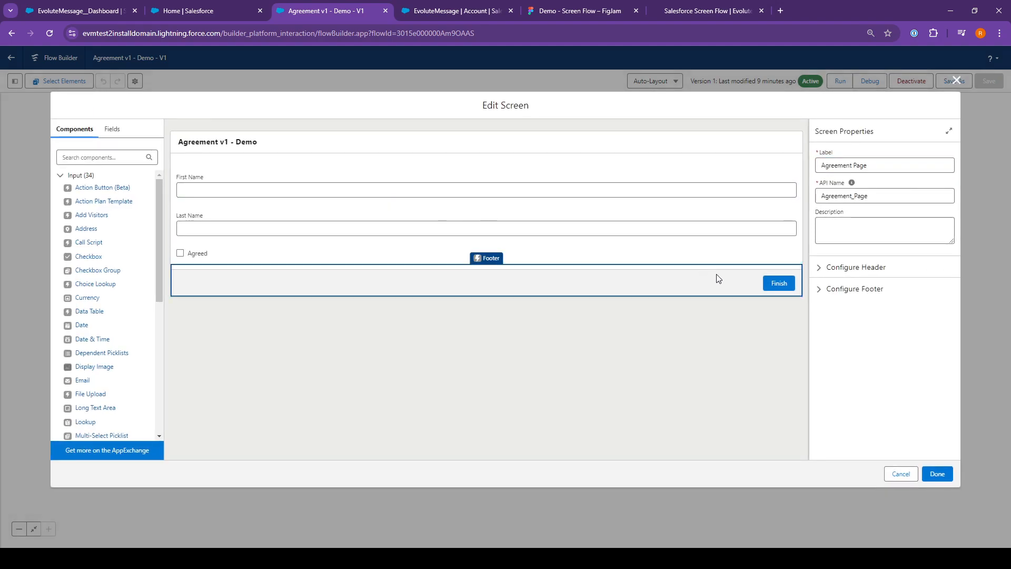
pyautogui.click(79, 180)
pyautogui.moveTo(84, 249); pyautogui.dragTo(293, 267)
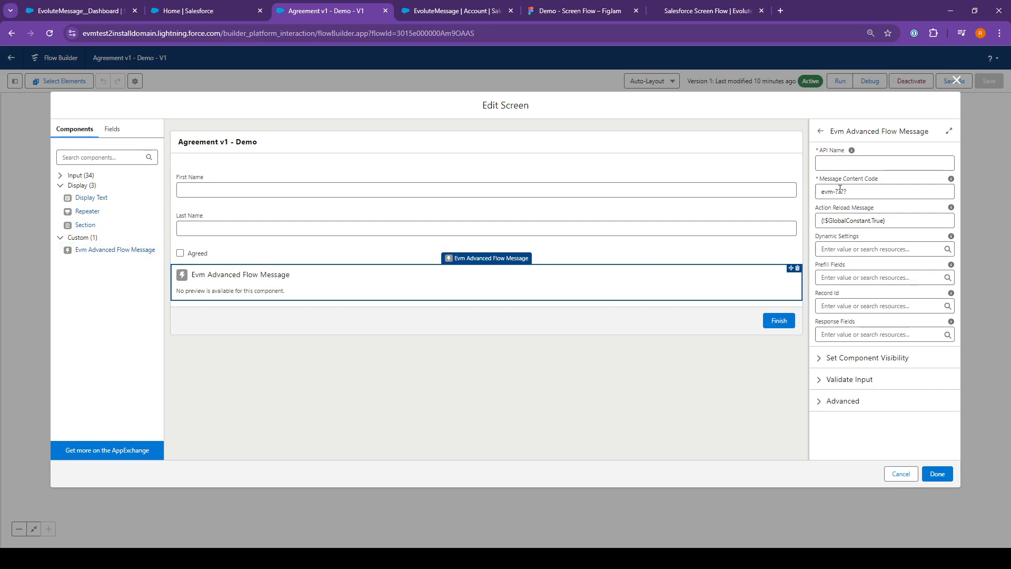
# - Set the Evm Advanced Flow Message component's content code to evm-2450 and its API name to evmFinishButton
pyautogui.moveTo(836, 192); pyautogui.dragTo(862, 194)
pyautogui.hotkey('ctrl', 'v')
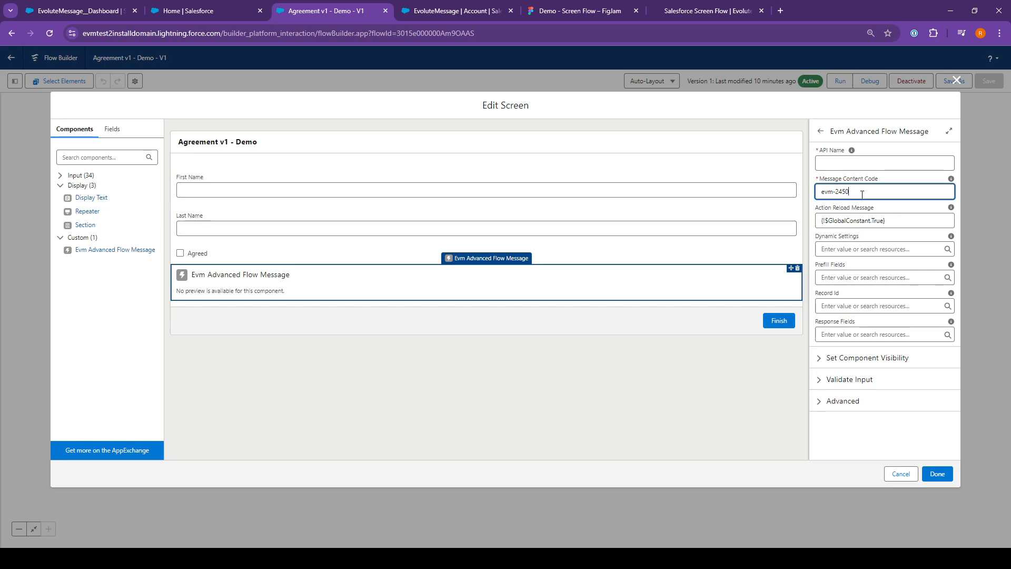
pyautogui.click(179, 11)
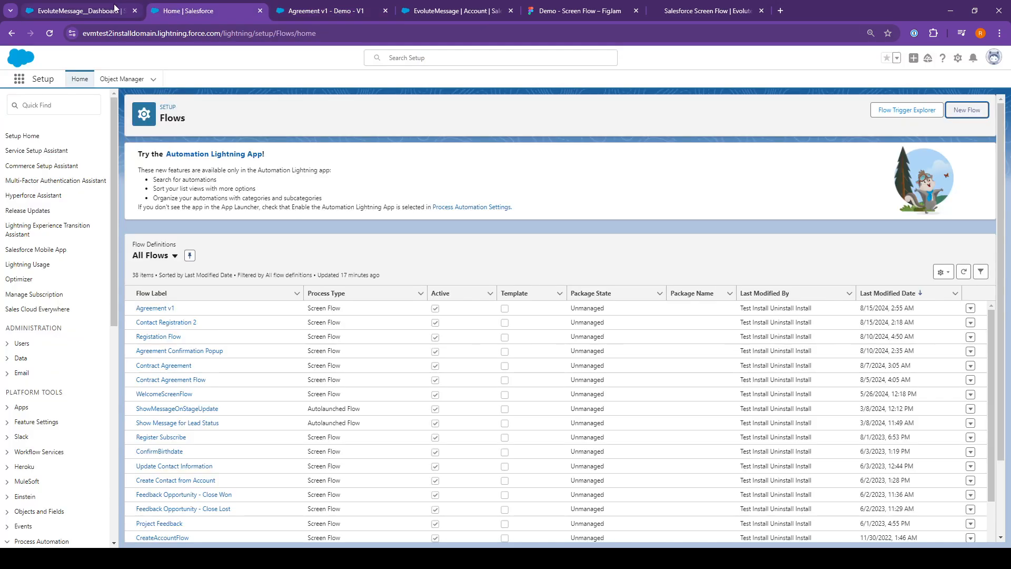
pyautogui.click(79, 10)
pyautogui.click(213, 5)
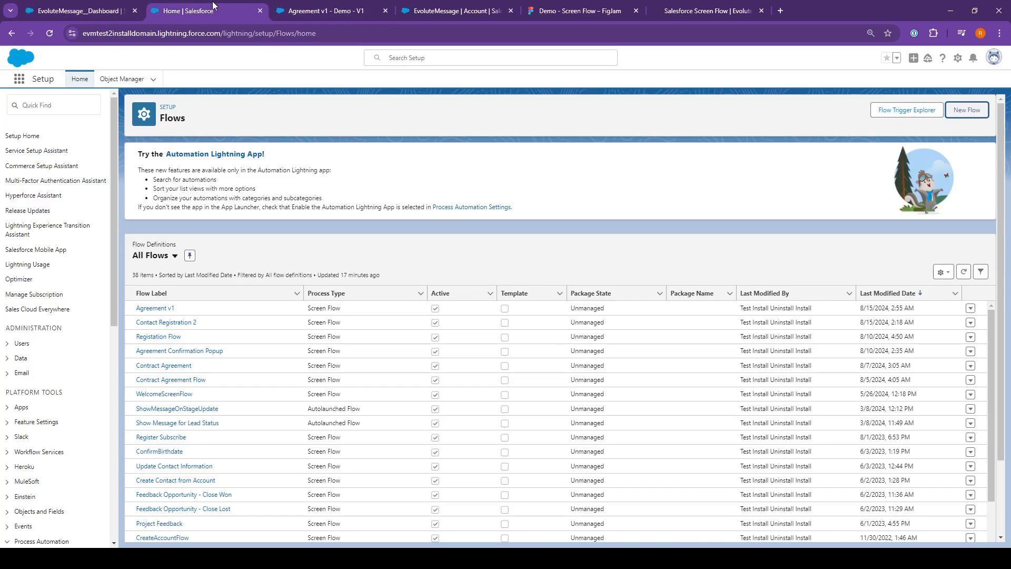
pyautogui.click(324, 9)
pyautogui.click(830, 162)
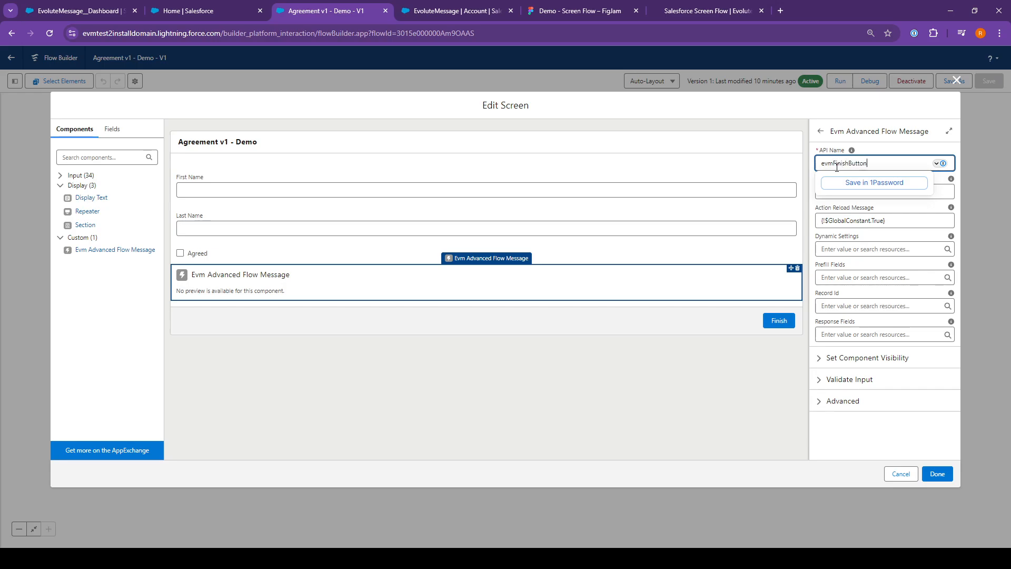
pyautogui.press('Tab')
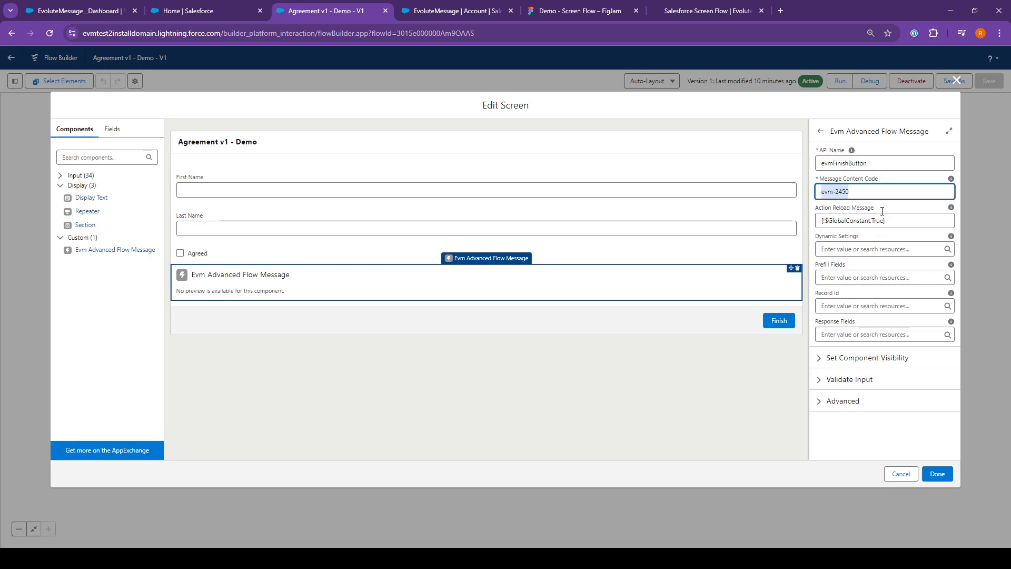
pyautogui.click(883, 211)
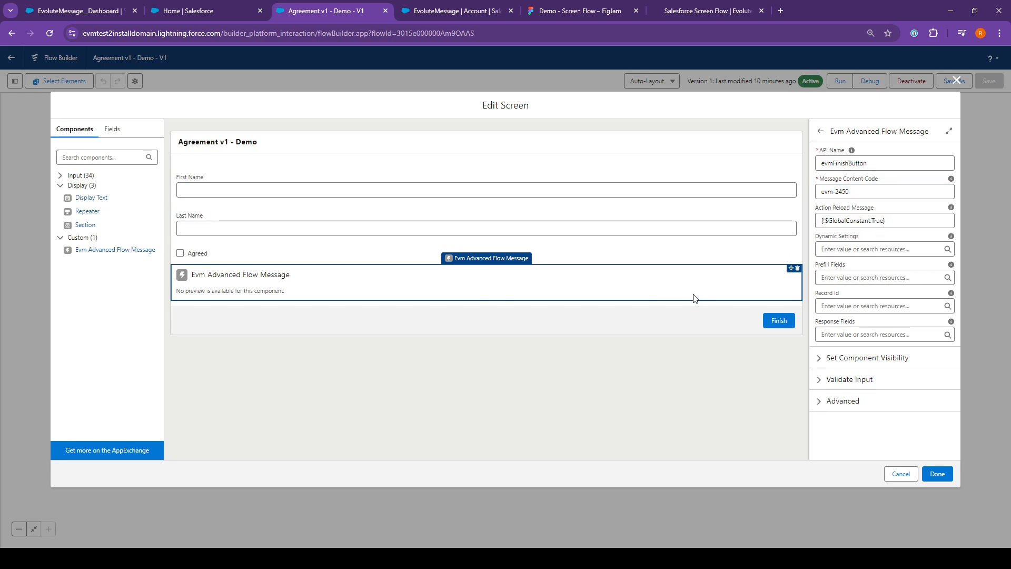
# - Hide the standard footer of the Agreement Page screen and apply the screen's edits
pyautogui.click(616, 323)
pyautogui.click(659, 280)
pyautogui.click(697, 316)
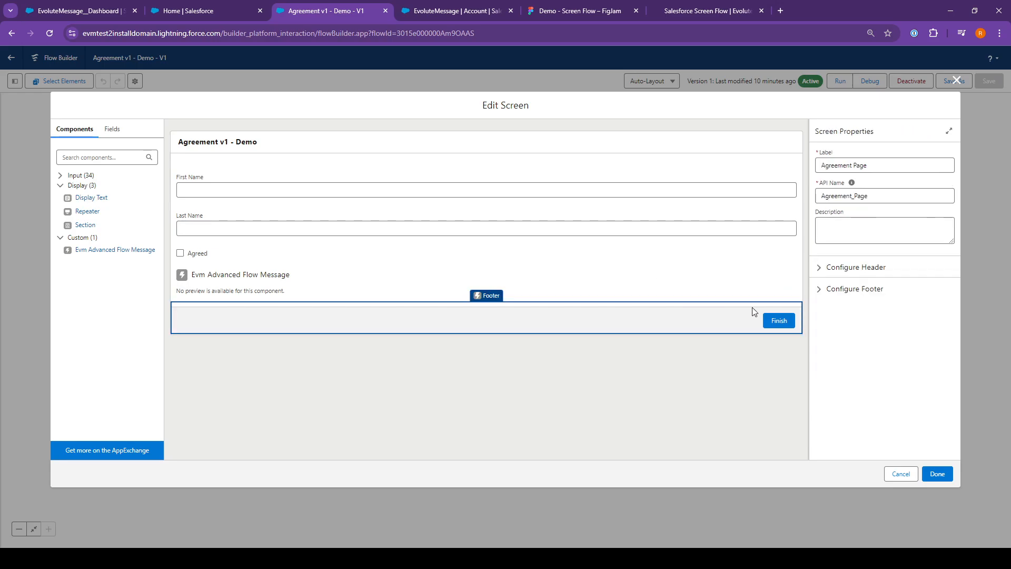
pyautogui.click(839, 296)
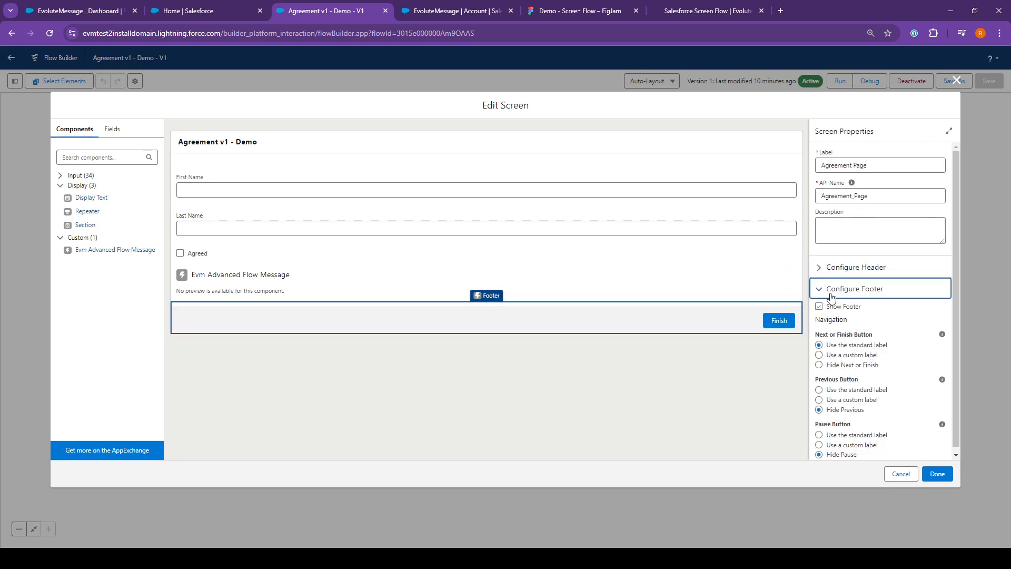
pyautogui.click(820, 308)
pyautogui.click(598, 289)
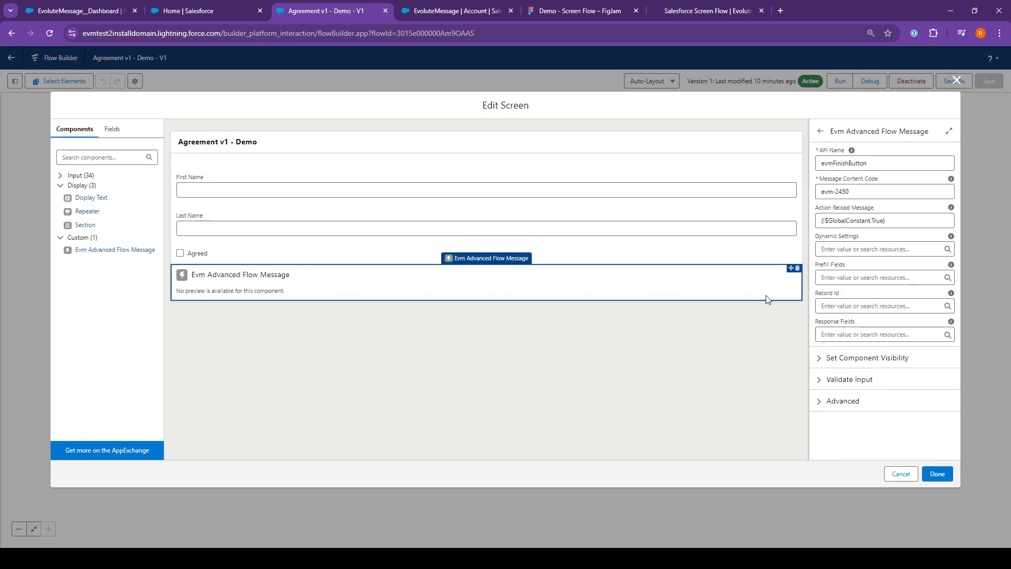
pyautogui.click(937, 481)
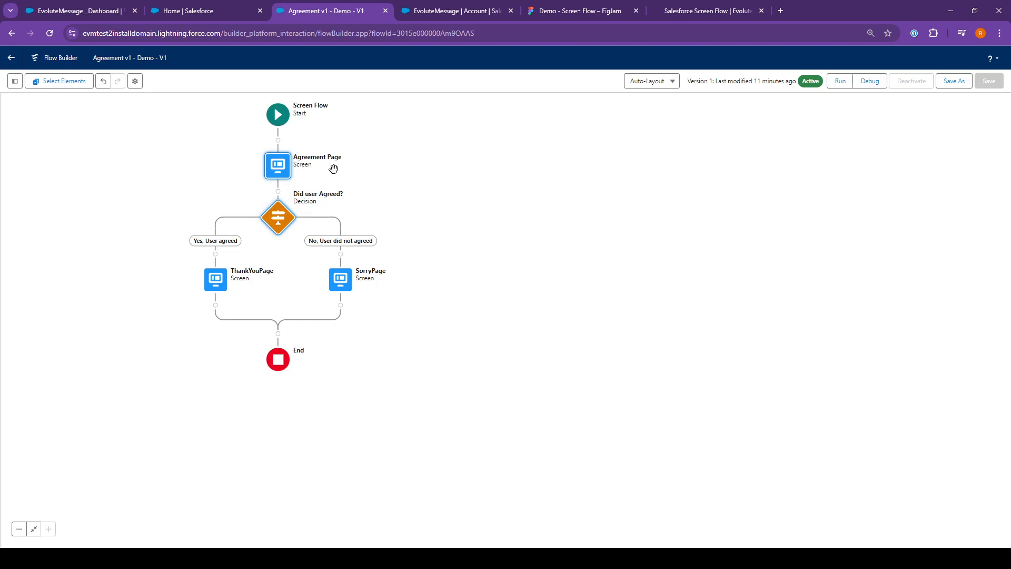
# - Save the Agreement v1 - Demo flow as a new version and activate it
pyautogui.click(956, 81)
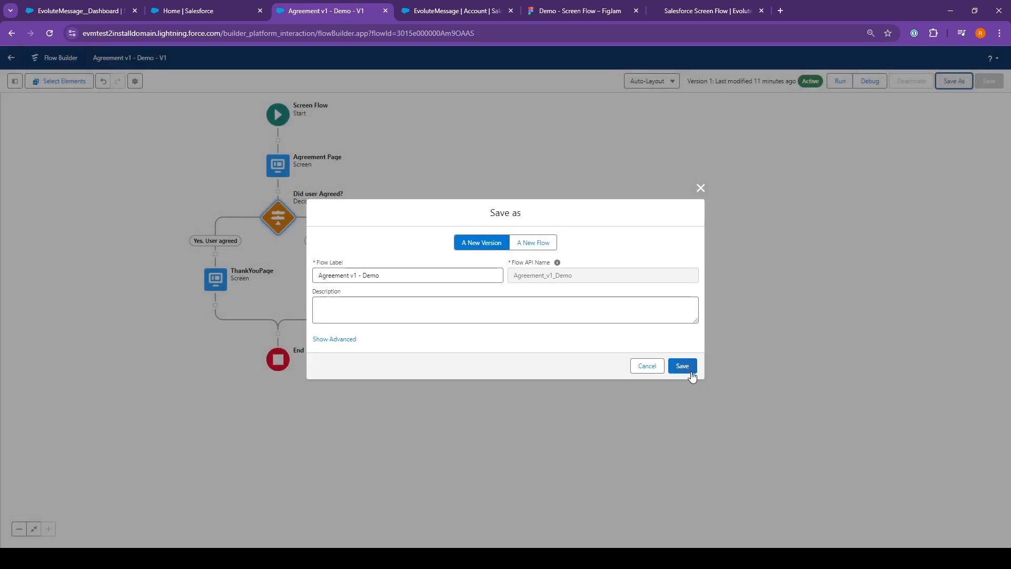
pyautogui.click(691, 374)
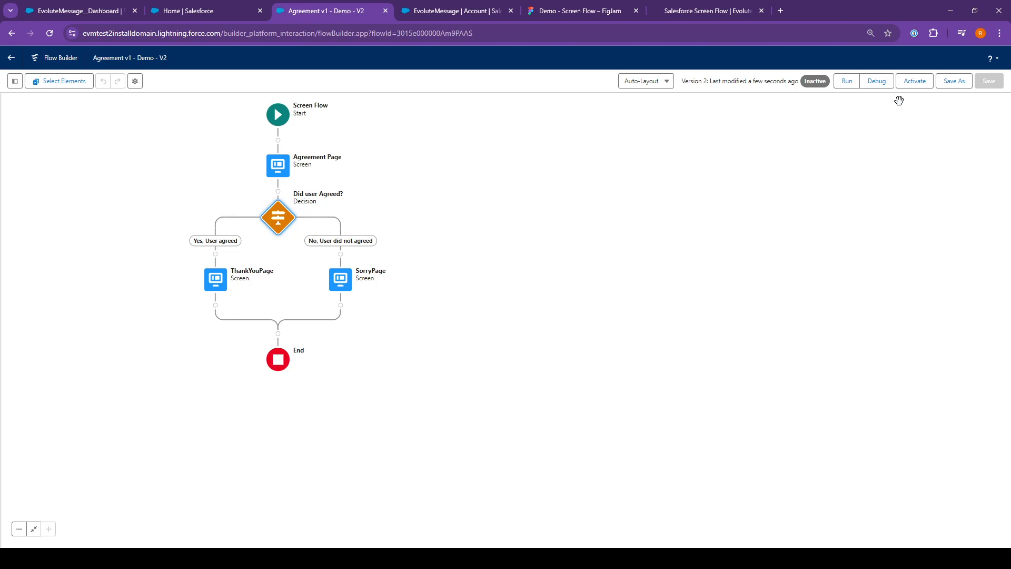
pyautogui.click(913, 82)
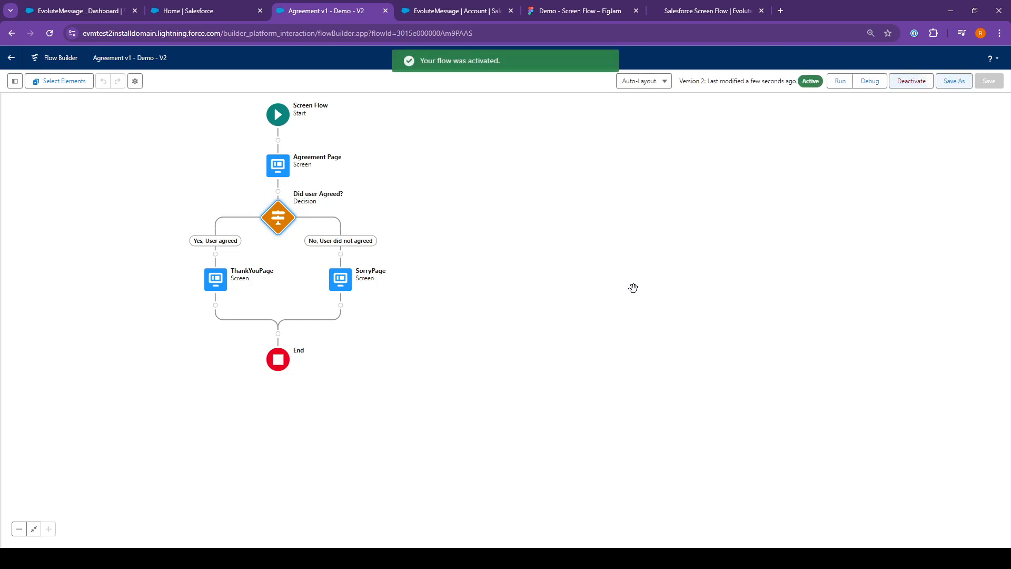
# - Reload the EvoluteMessage account page and test the Finish button of the Agreement v1 - Demo flow
pyautogui.click(200, 10)
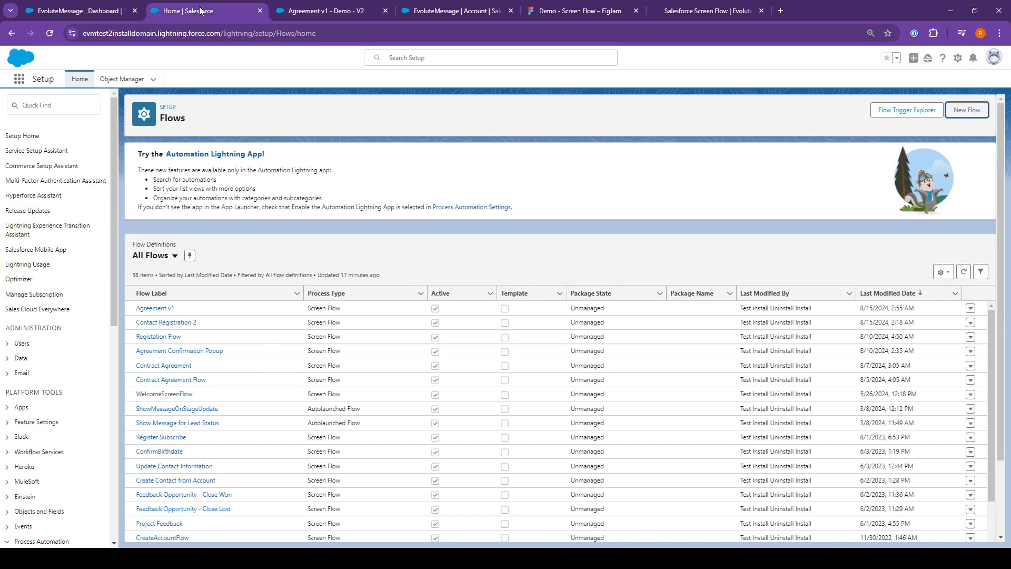
pyautogui.click(327, 10)
pyautogui.click(452, 11)
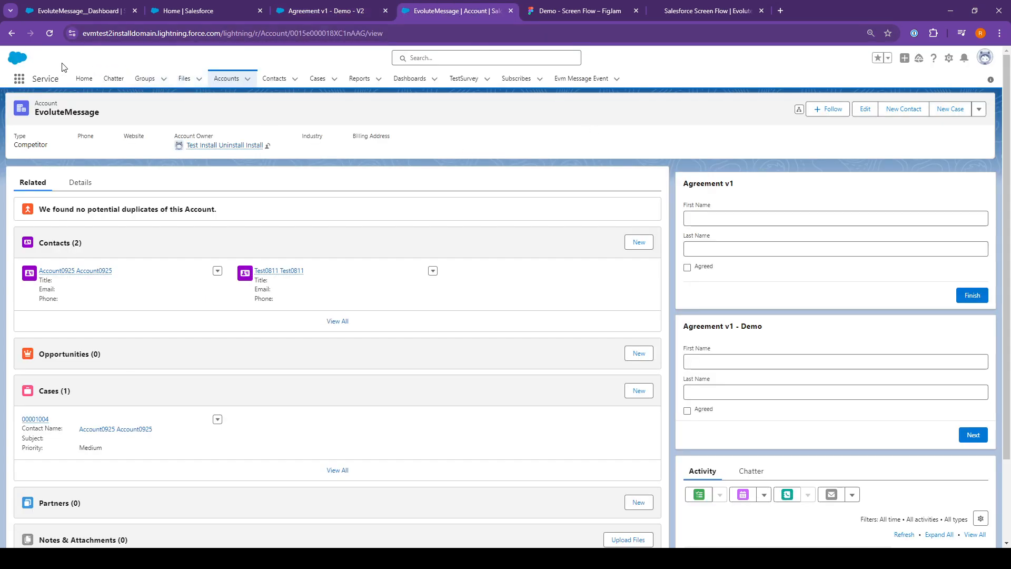
pyautogui.click(50, 34)
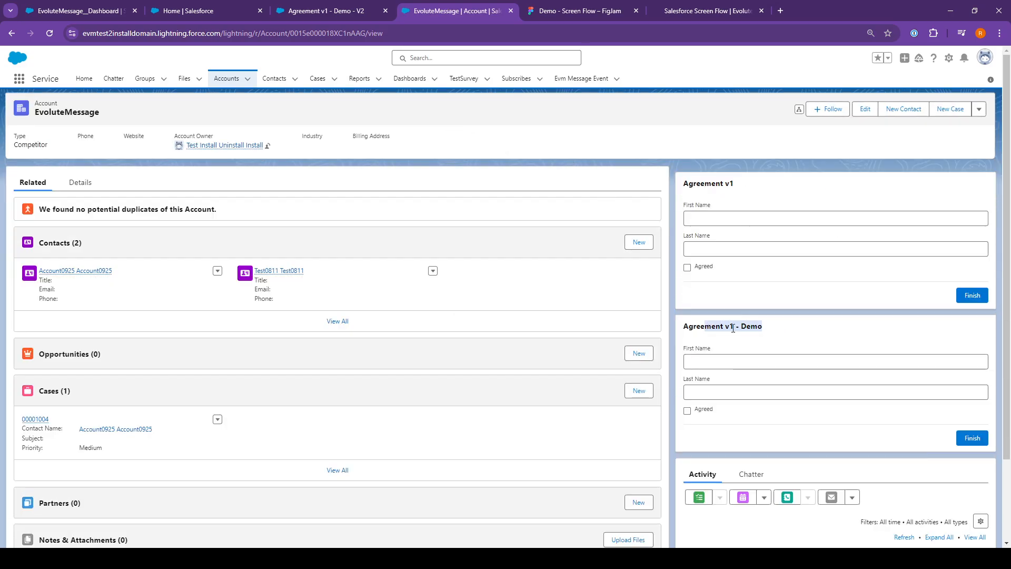
pyautogui.click(968, 441)
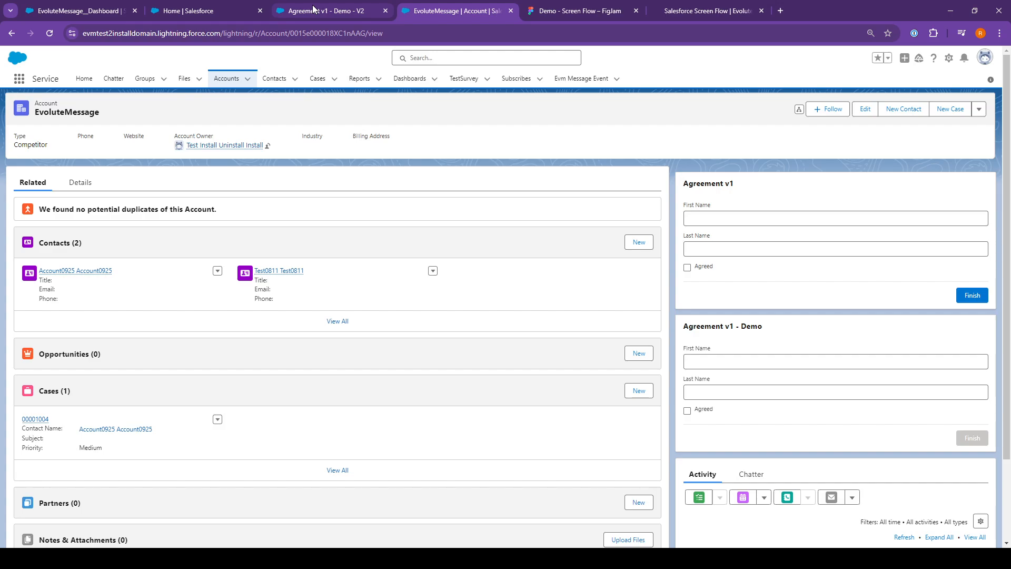
# - From the Flows list in Setup, create a new screen flow from scratch
pyautogui.click(206, 9)
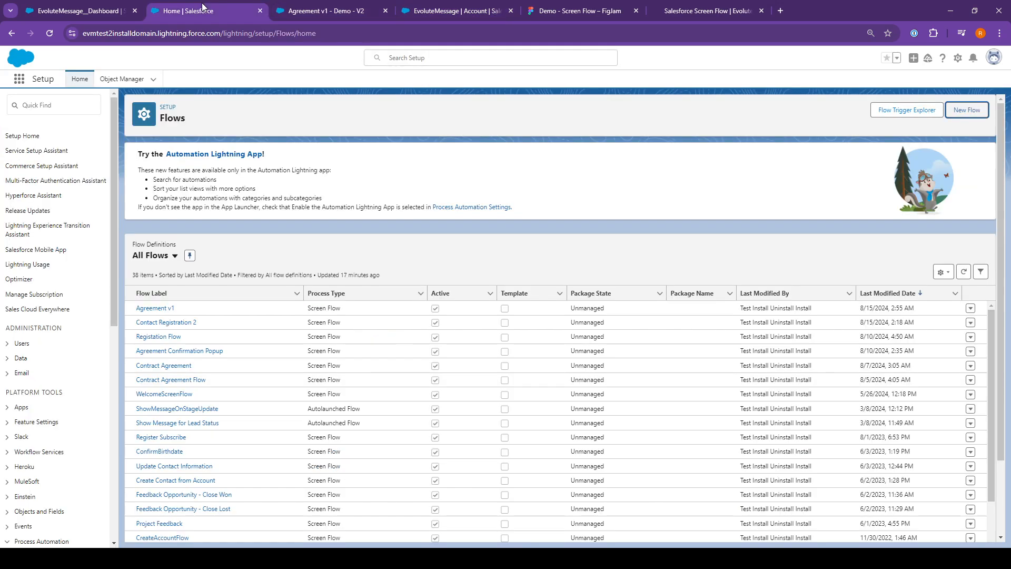
pyautogui.click(316, 9)
pyautogui.click(205, 10)
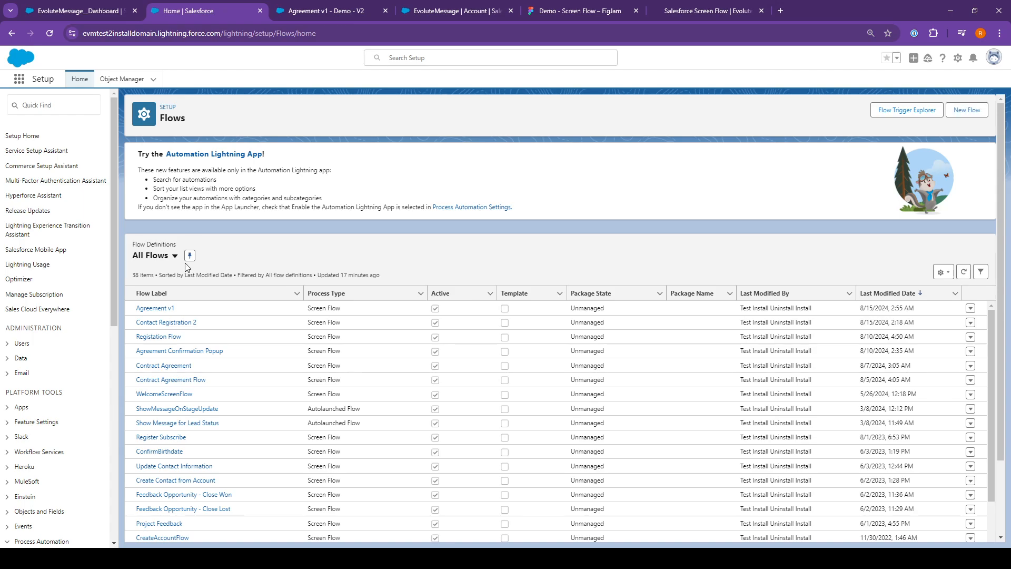
pyautogui.click(965, 113)
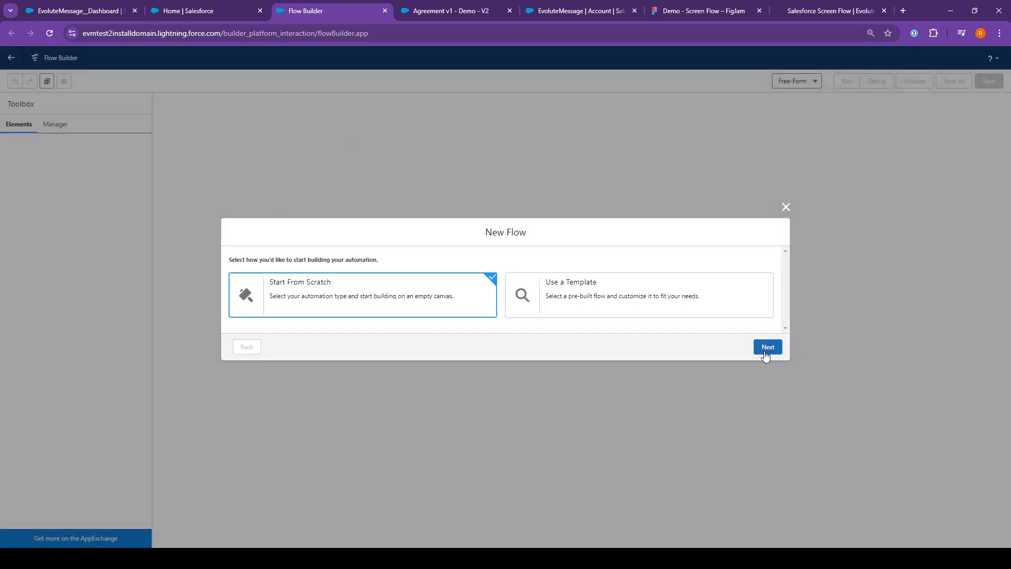
pyautogui.click(766, 347)
pyautogui.click(760, 497)
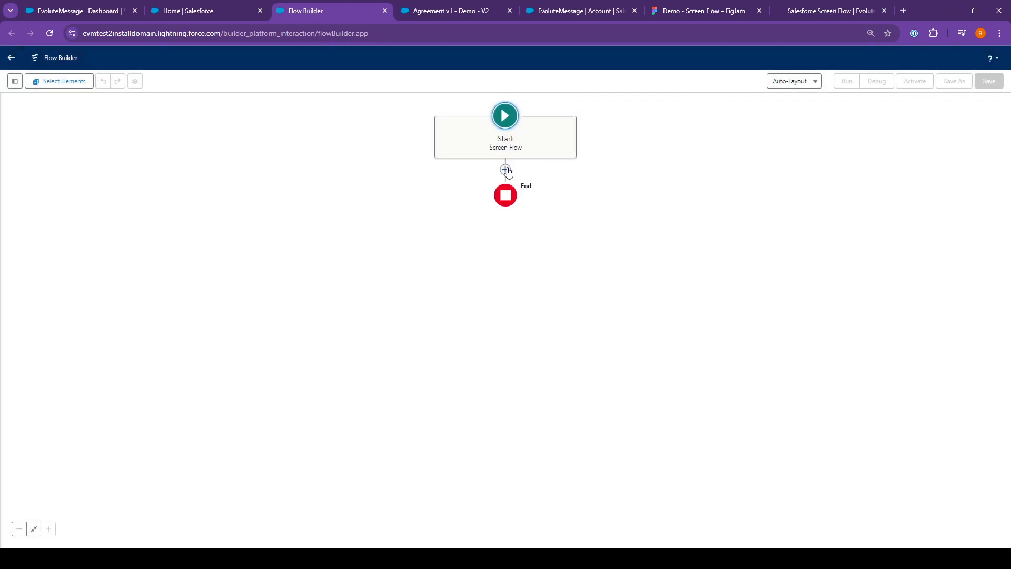
# - Add a Screen element between Start and End and label it Agreement Demo
pyautogui.click(506, 167)
pyautogui.click(463, 216)
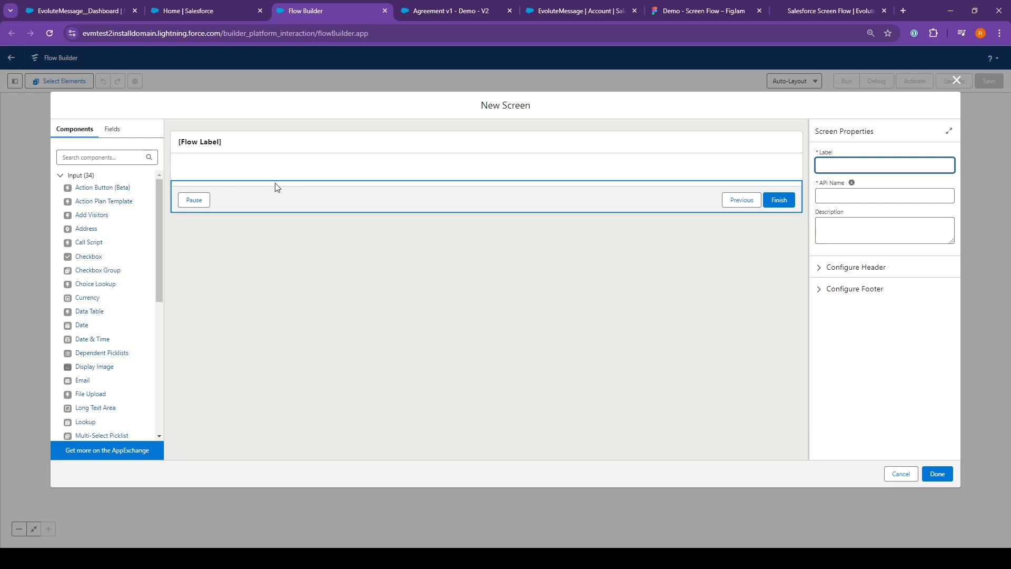
pyautogui.click(91, 159)
pyautogui.click(848, 165)
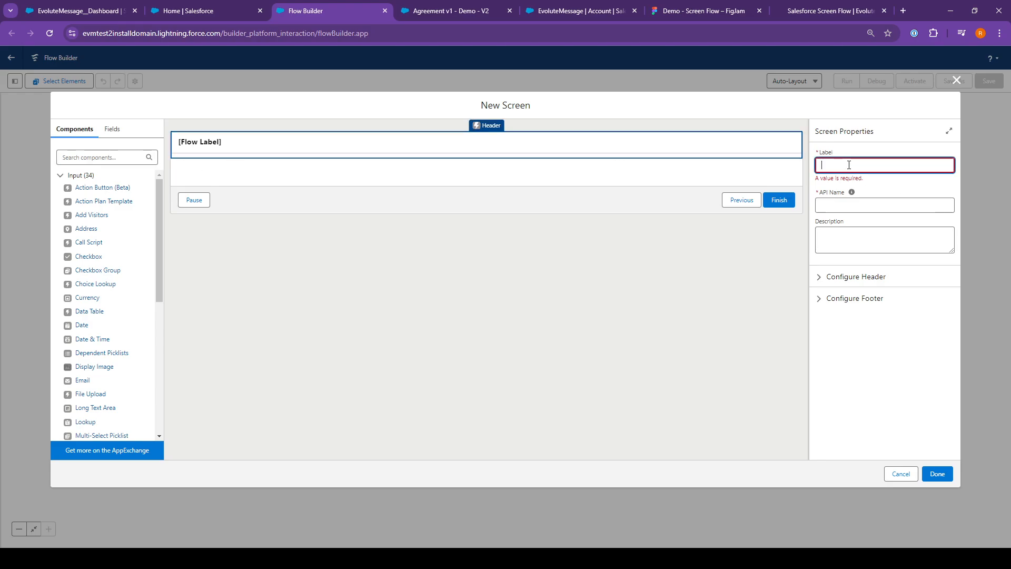
pyautogui.write('Agreement Demo')
pyautogui.press('Tab')
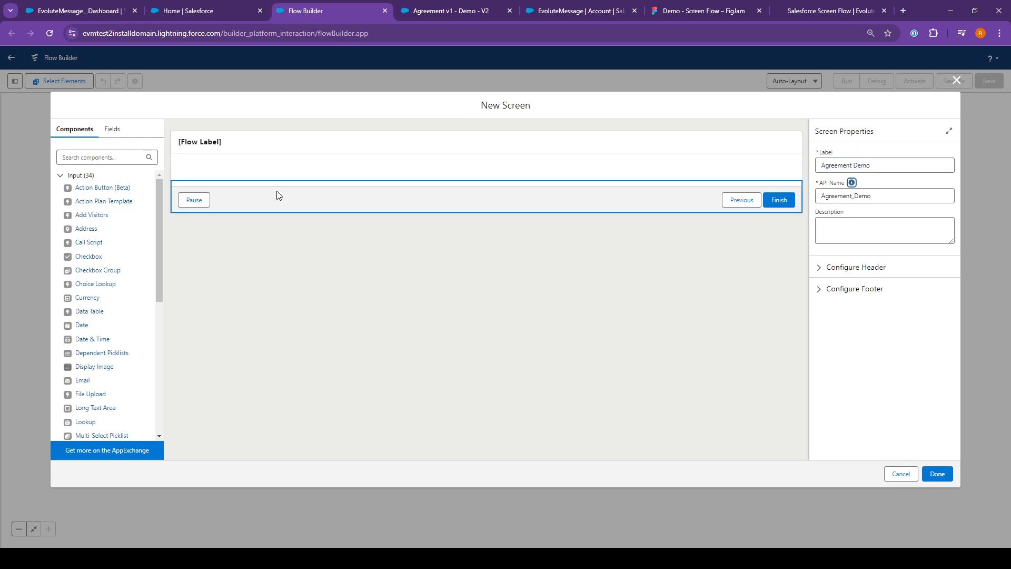
# - Add a Display Text component with API name AgreementText and the text "You need to agree" to the new screen
pyautogui.click(88, 158)
pyautogui.write('dis')
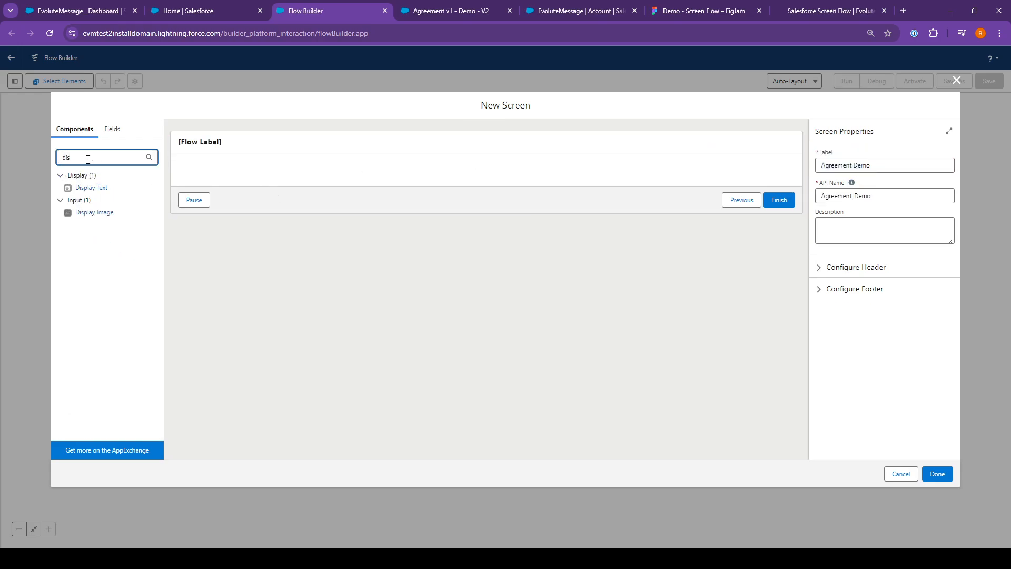
pyautogui.click(86, 188)
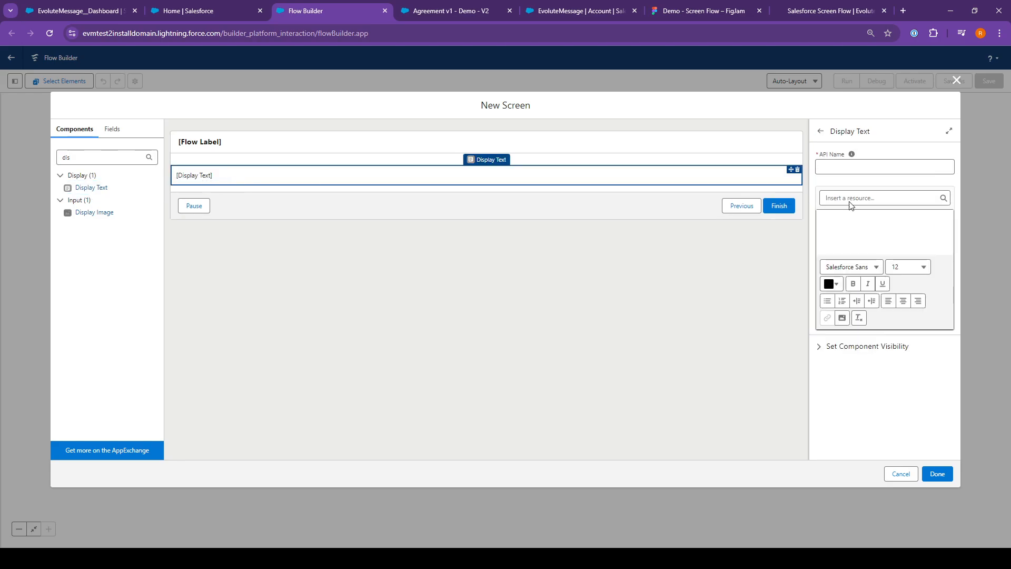
pyautogui.click(842, 167)
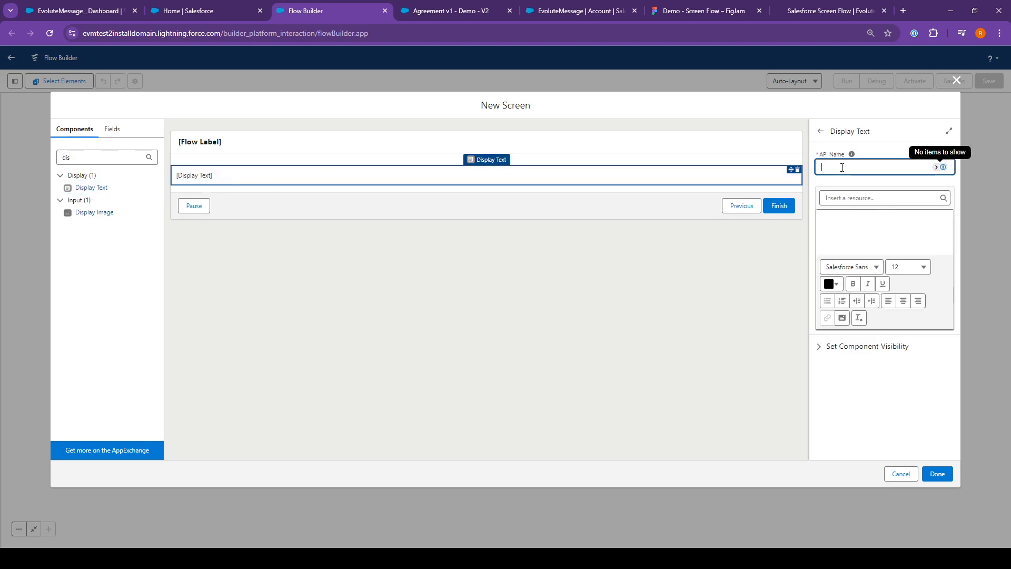
pyautogui.write('AgreementText')
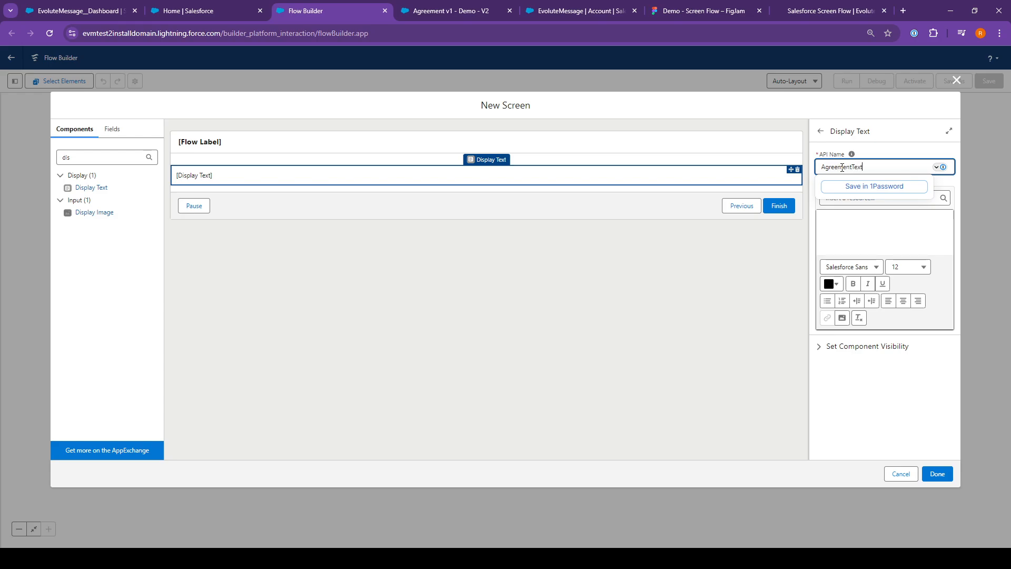
pyautogui.press('Tab')
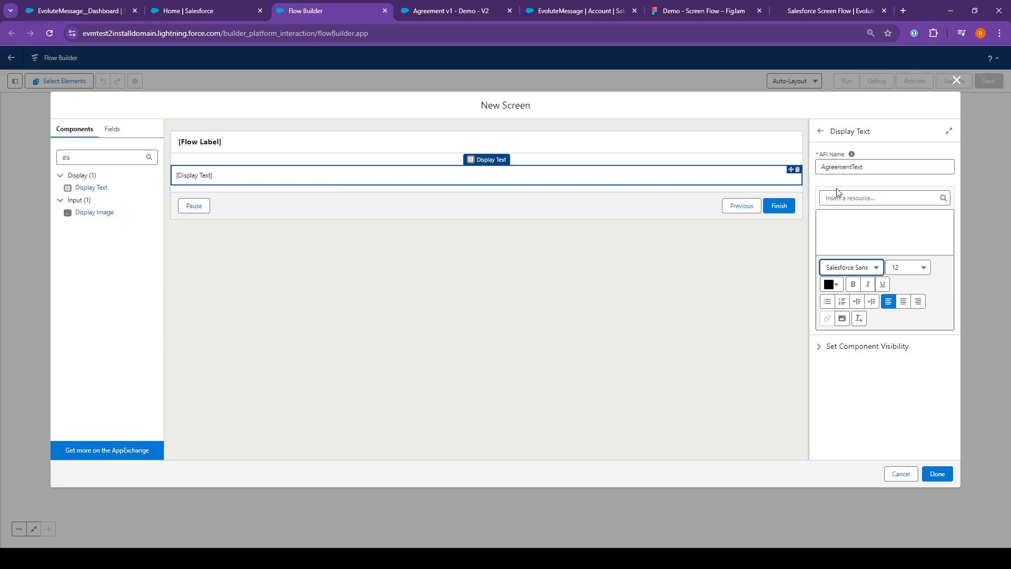
pyautogui.click(838, 220)
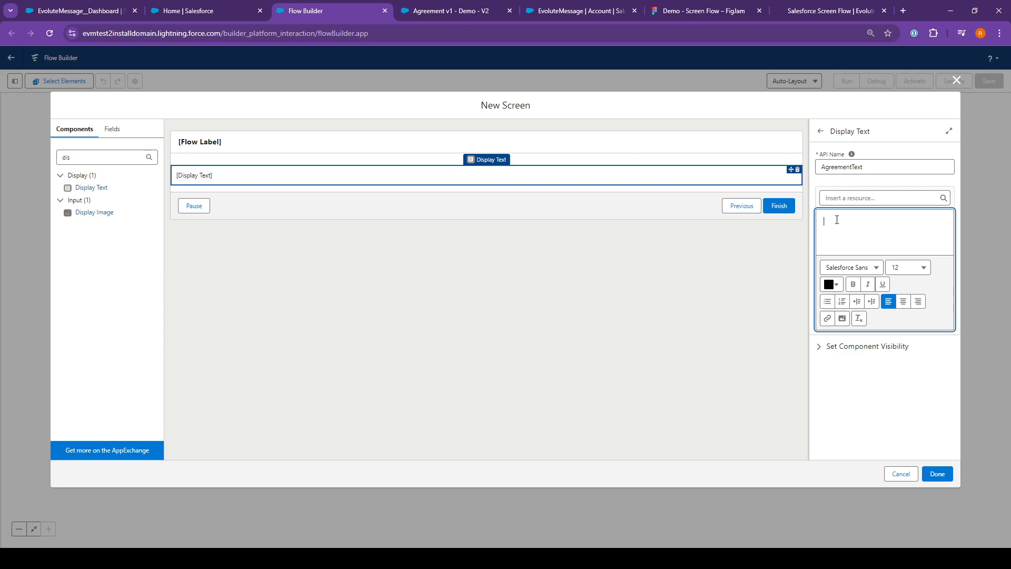
pyautogui.write('You need to agree')
# - Add a Checkbox component below the display text, labelled Agreed with API name ckAgreed
pyautogui.doubleClick(100, 154)
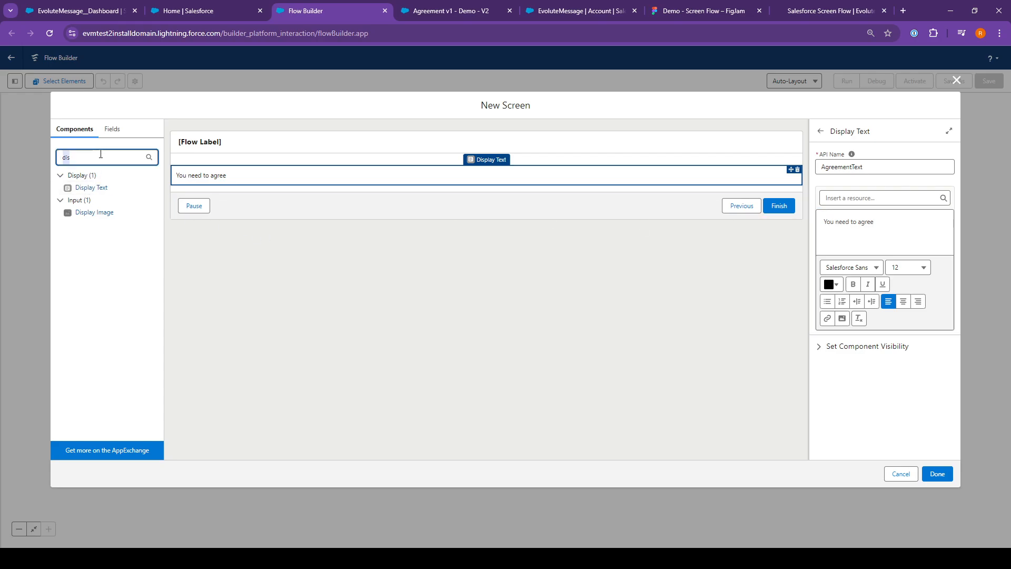
pyautogui.write('check')
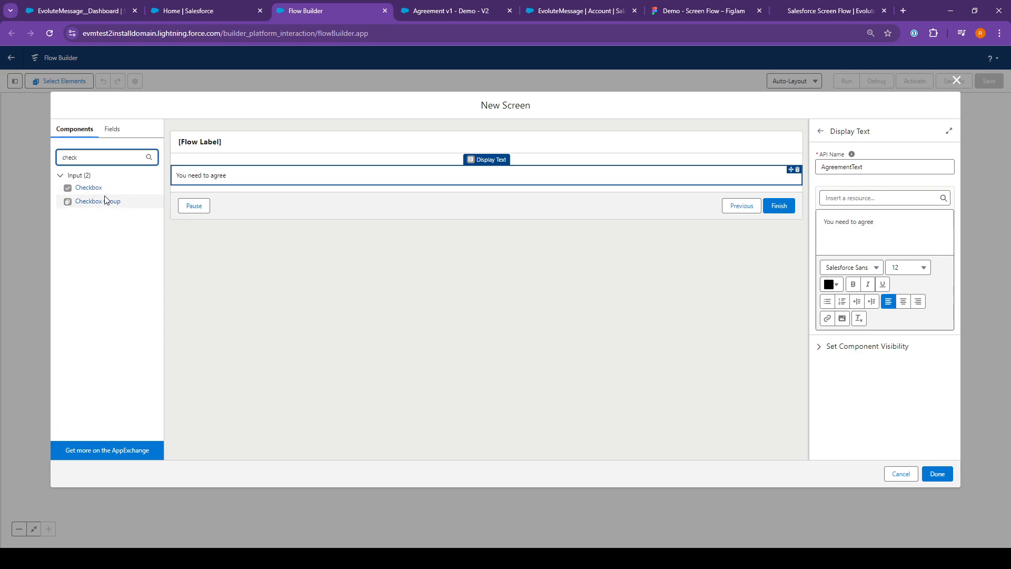
pyautogui.moveTo(88, 187); pyautogui.dragTo(197, 198)
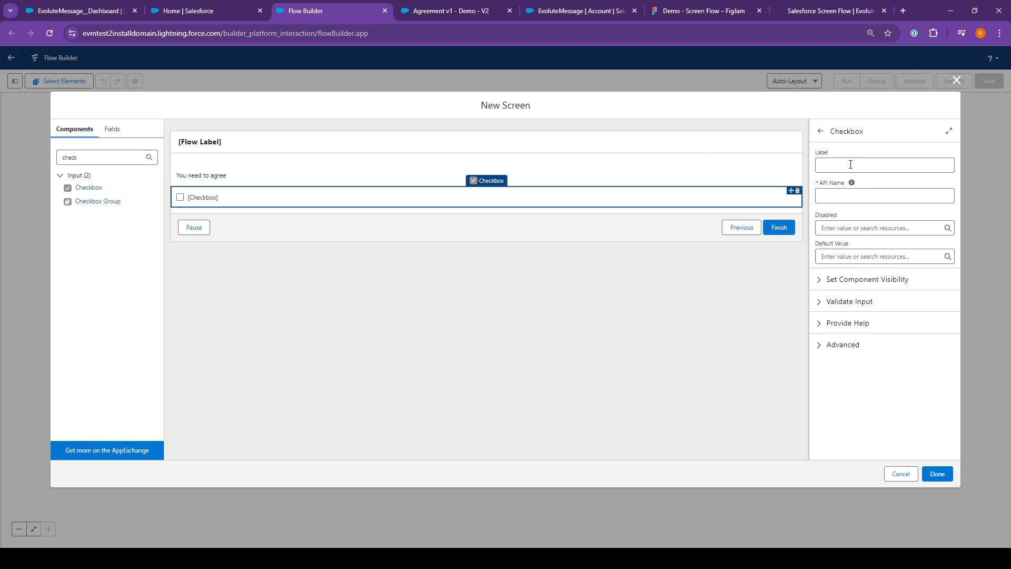
pyautogui.click(844, 198)
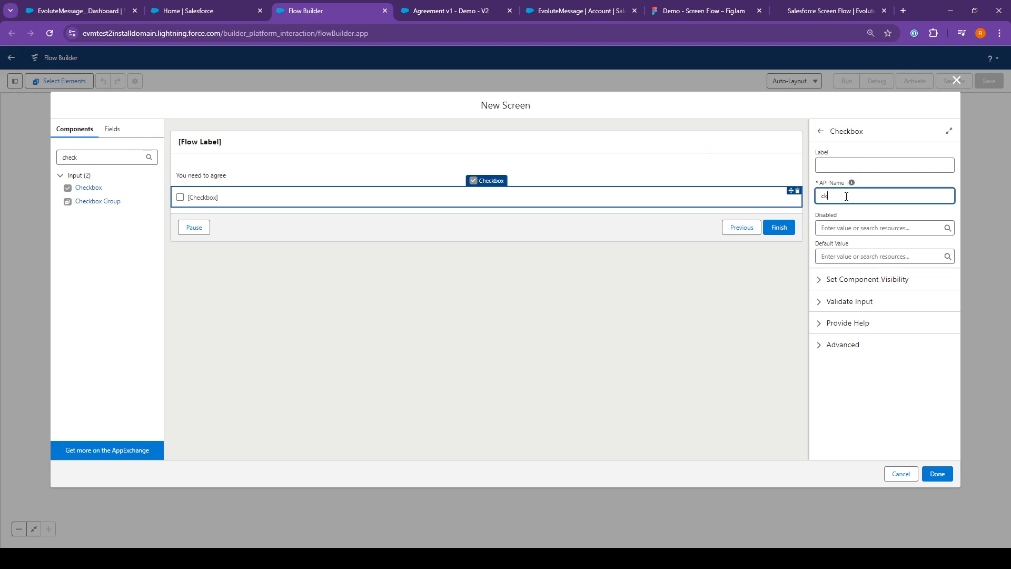
pyautogui.click(857, 167)
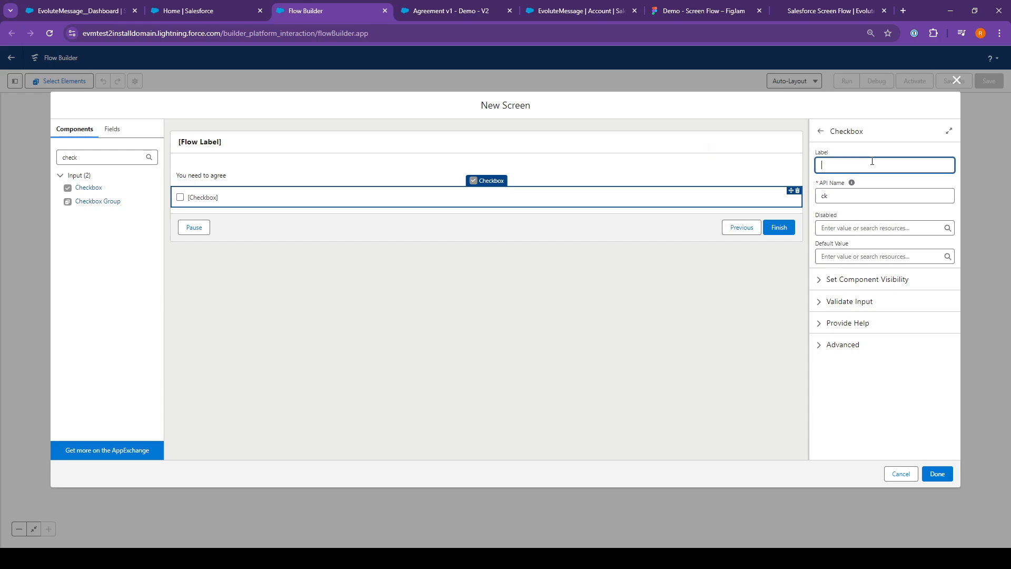
pyautogui.click(862, 200)
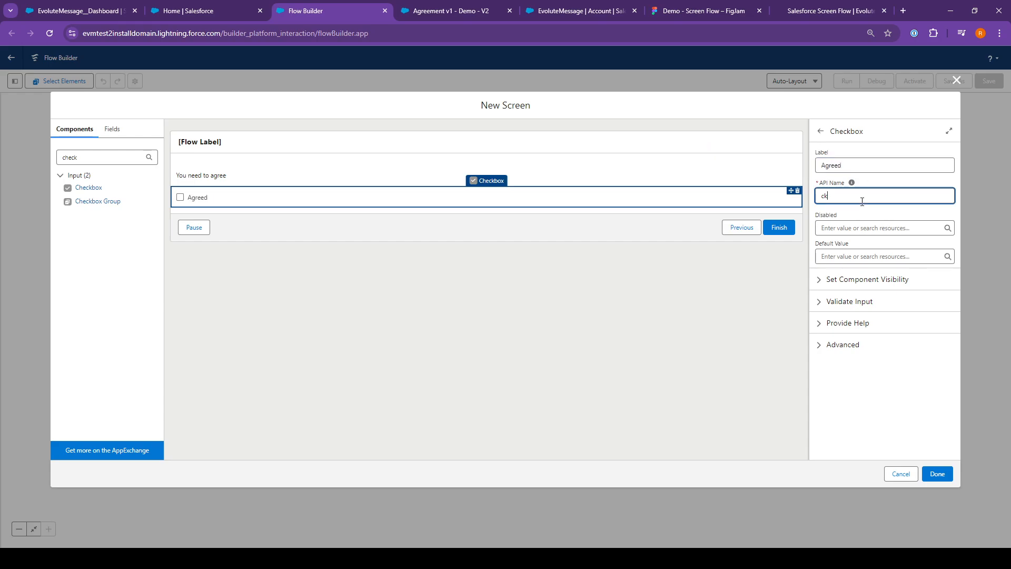
pyautogui.press('Tab')
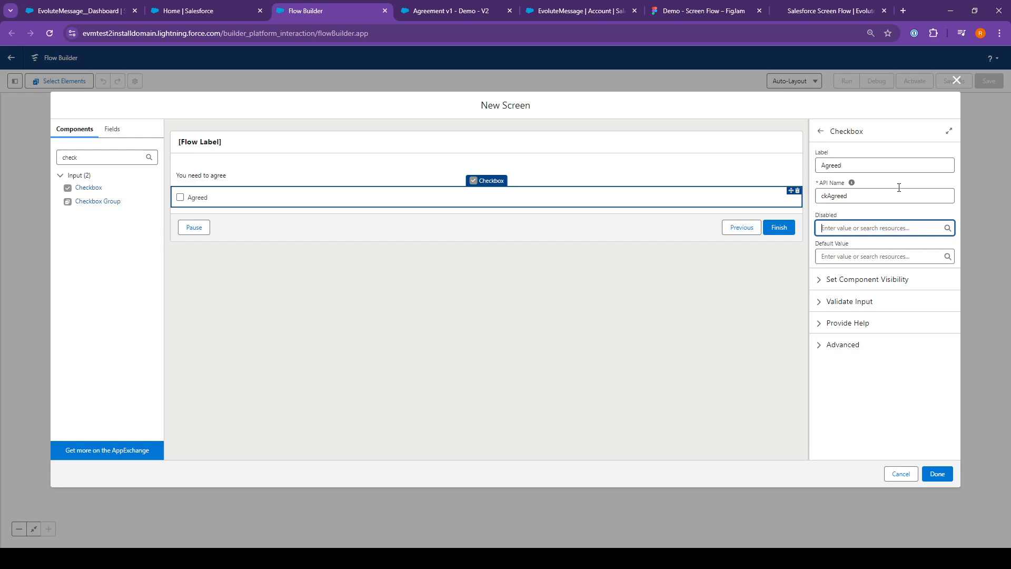
# - Hide the Previous and Pause buttons in the Agreement Demo screen's footer and apply the screen's settings
pyautogui.click(295, 212)
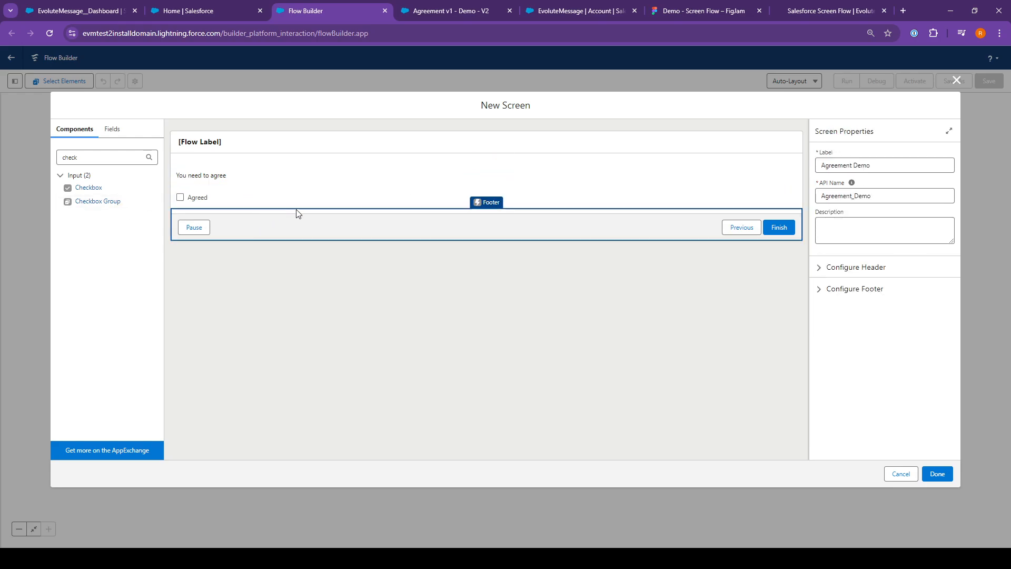
pyautogui.click(857, 298)
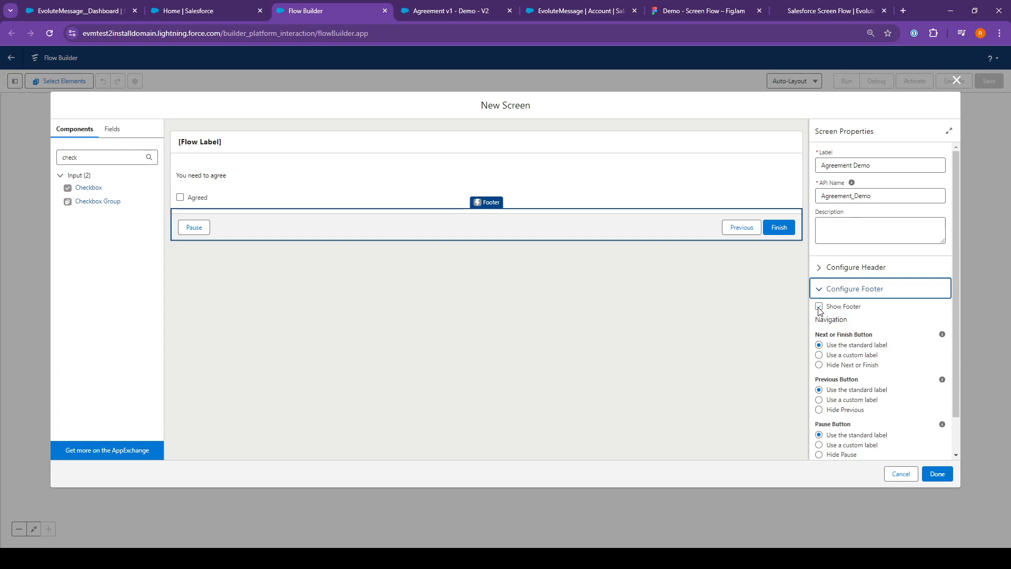
pyautogui.scroll(-1, 838, 322)
pyautogui.scroll(1, 843, 337)
pyautogui.scroll(-1, 822, 326)
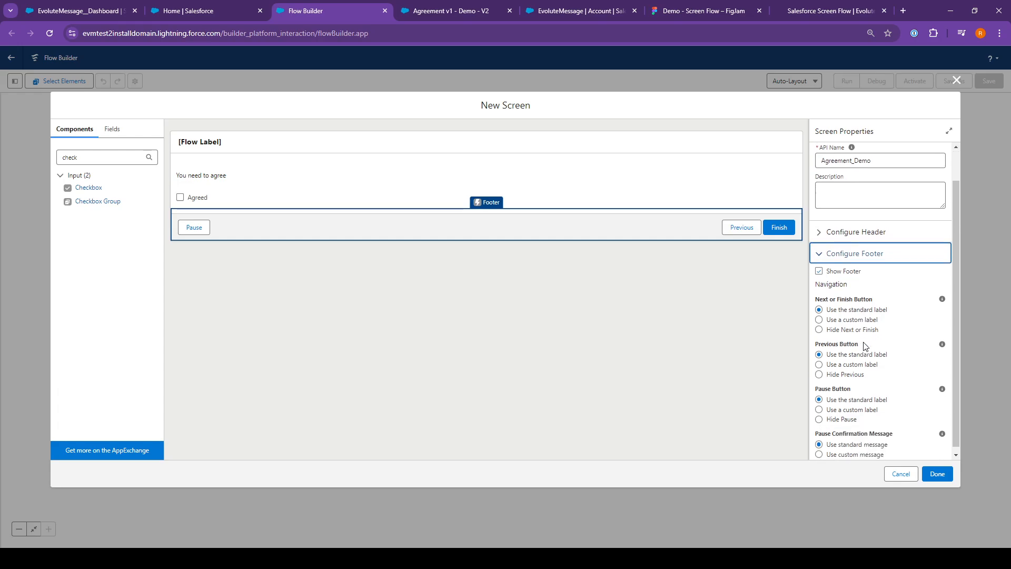
pyautogui.click(820, 370)
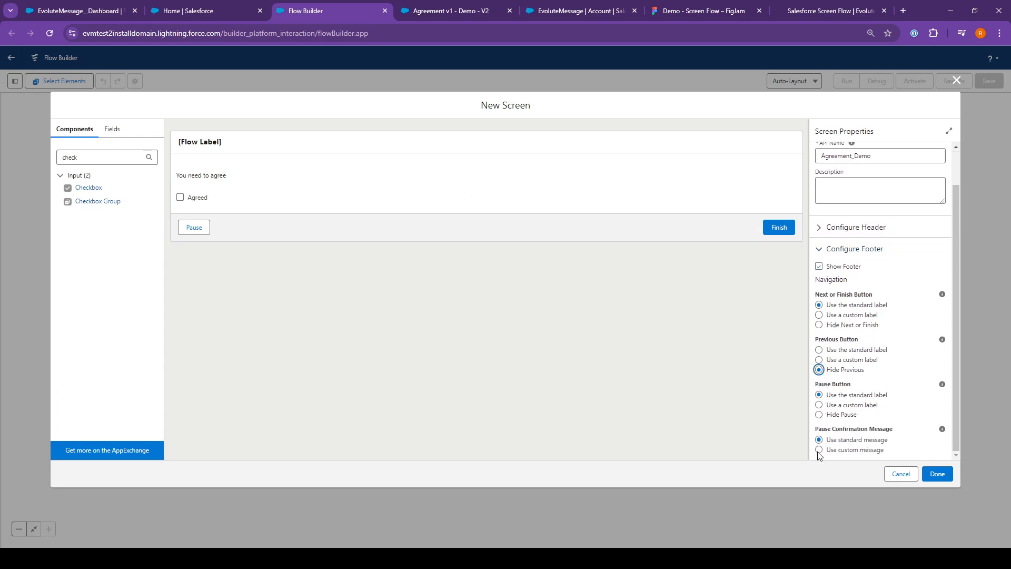
pyautogui.click(820, 415)
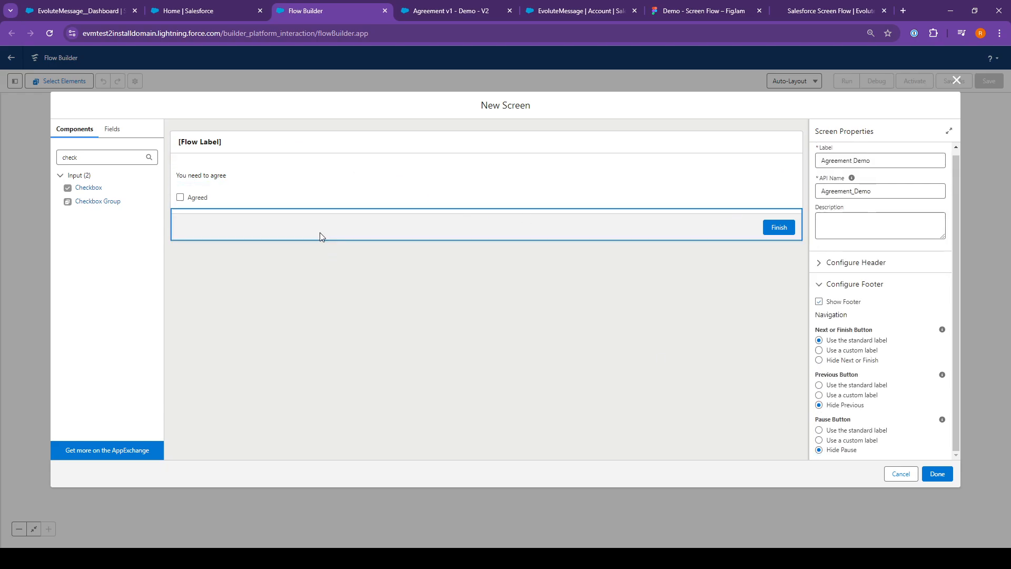
pyautogui.click(310, 198)
pyautogui.click(318, 174)
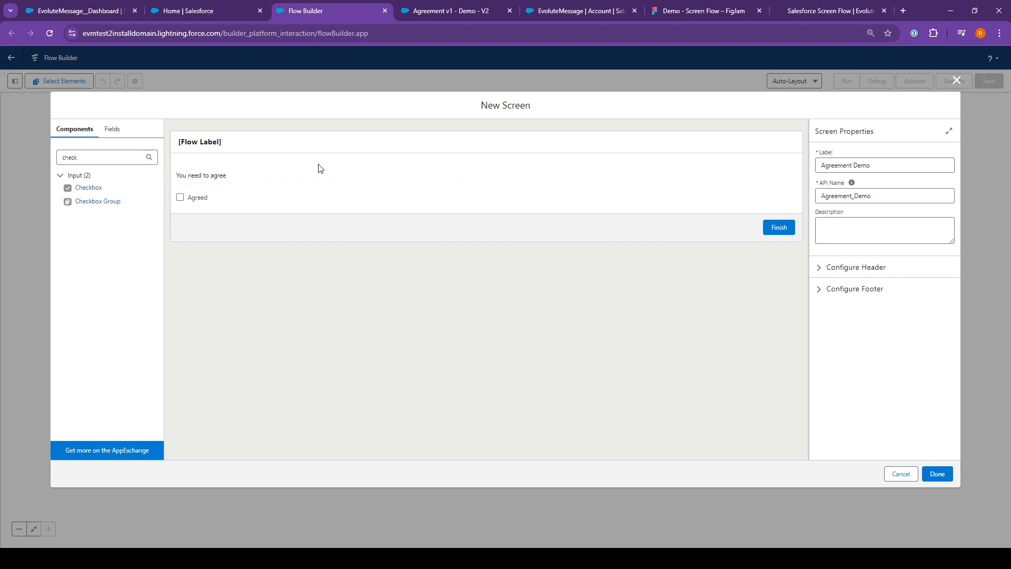
pyautogui.click(348, 257)
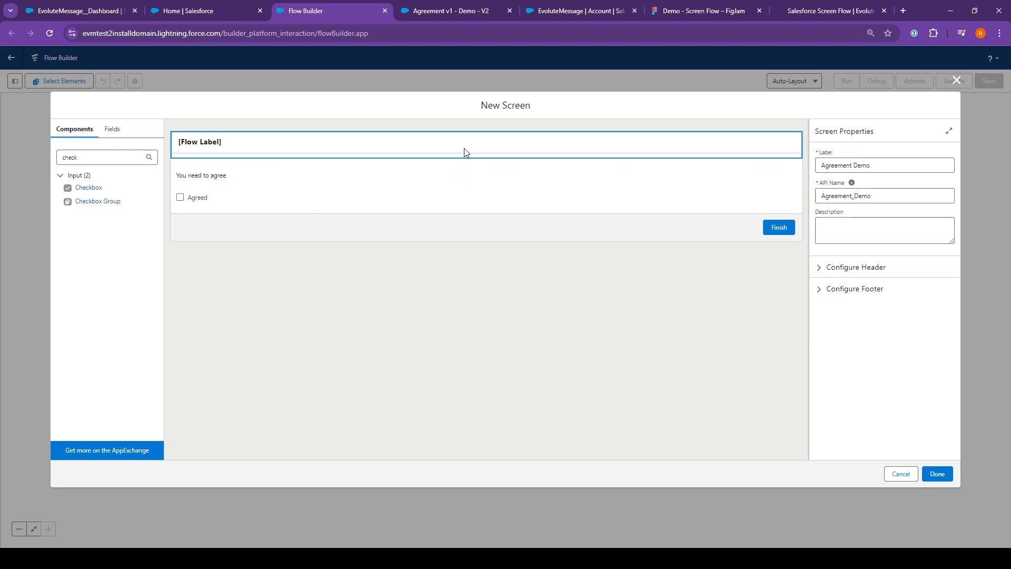
pyautogui.click(940, 476)
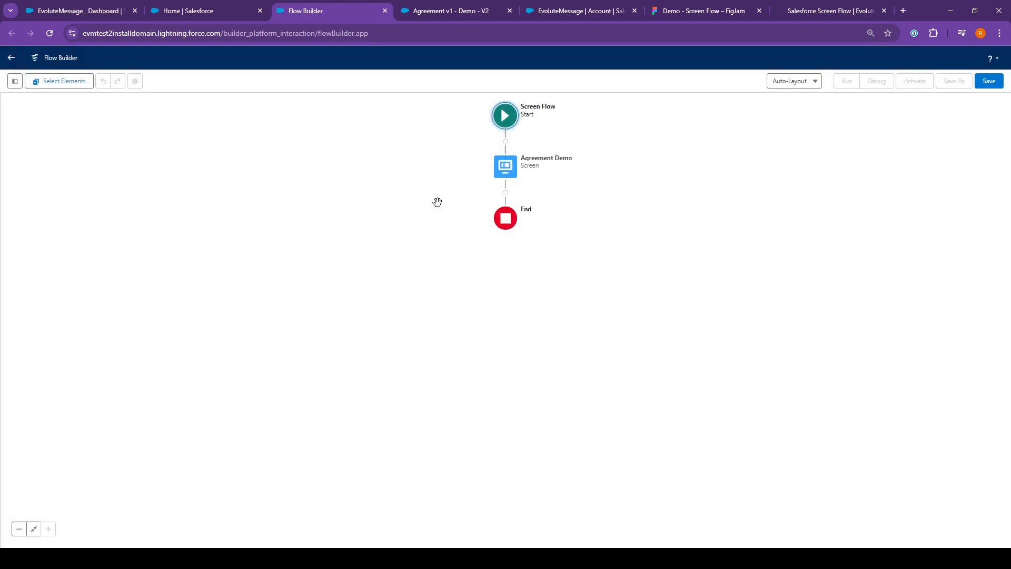
# - Examine the Agreed checkbox and the overall layout of the Agreement Demo screen
pyautogui.doubleClick(514, 170)
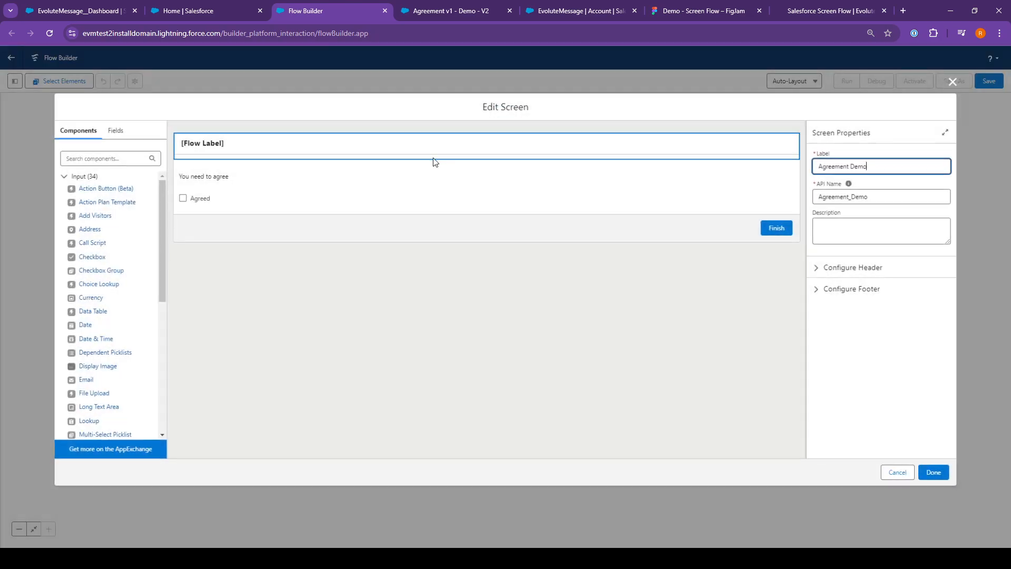
pyautogui.click(193, 206)
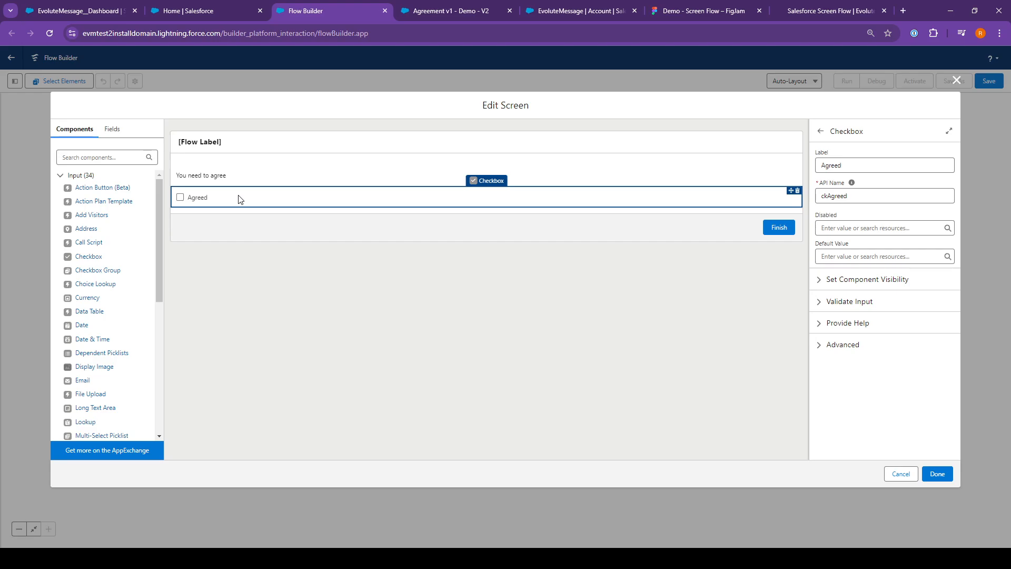
pyautogui.click(956, 81)
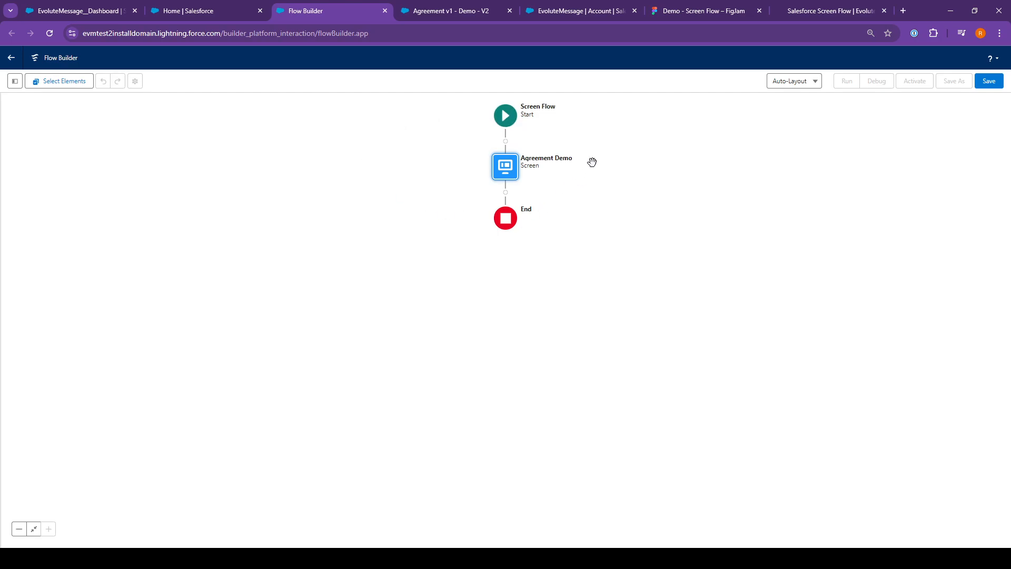
pyautogui.doubleClick(504, 168)
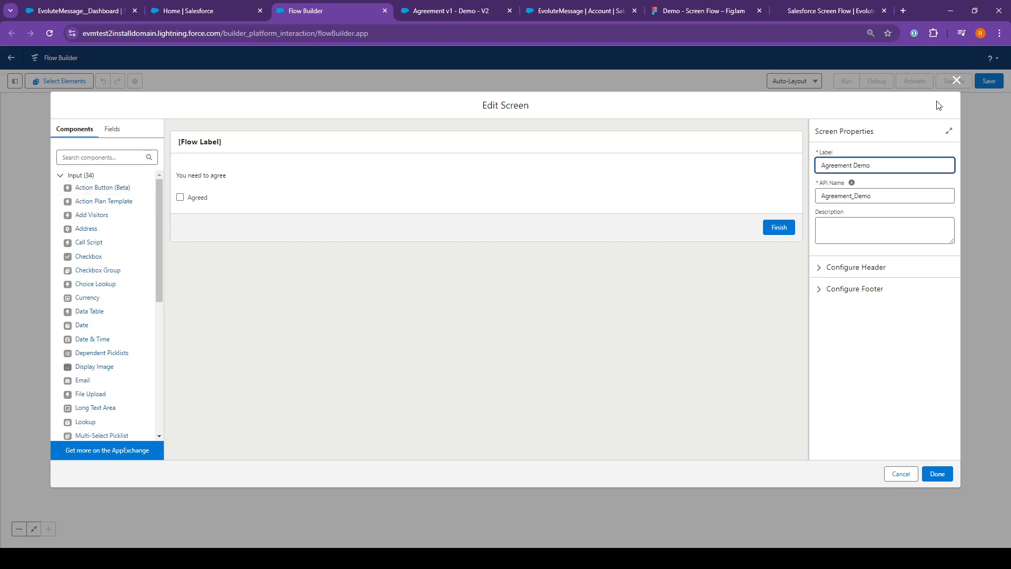
pyautogui.click(957, 80)
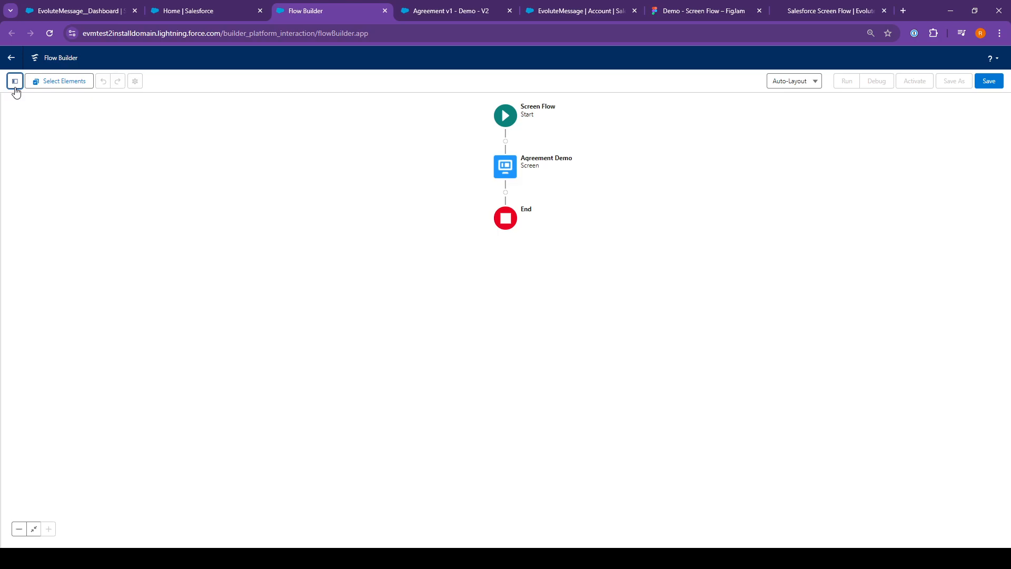
# - Start a new flow resource of type Variable
pyautogui.click(15, 81)
pyautogui.click(37, 174)
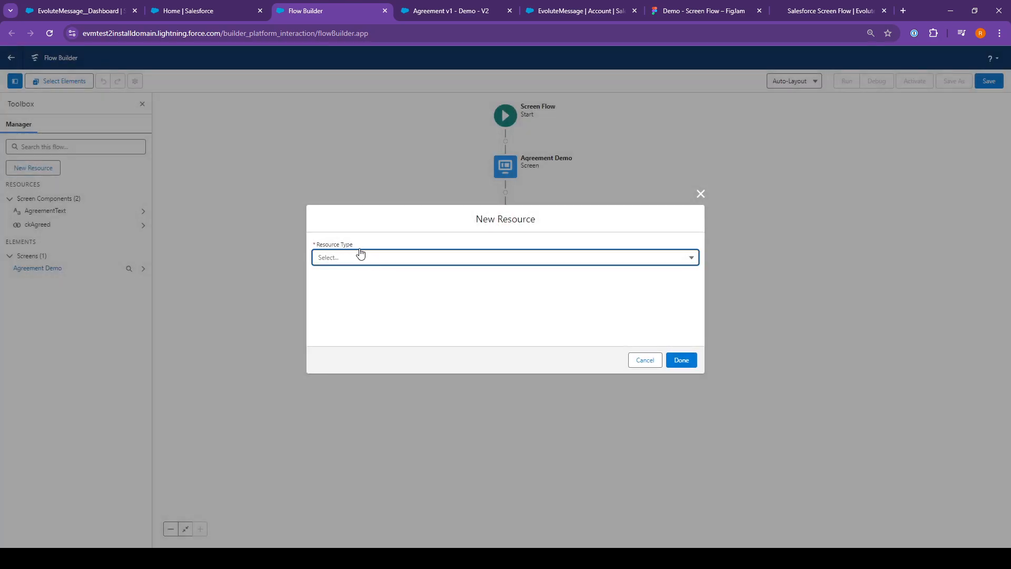
pyautogui.click(356, 257)
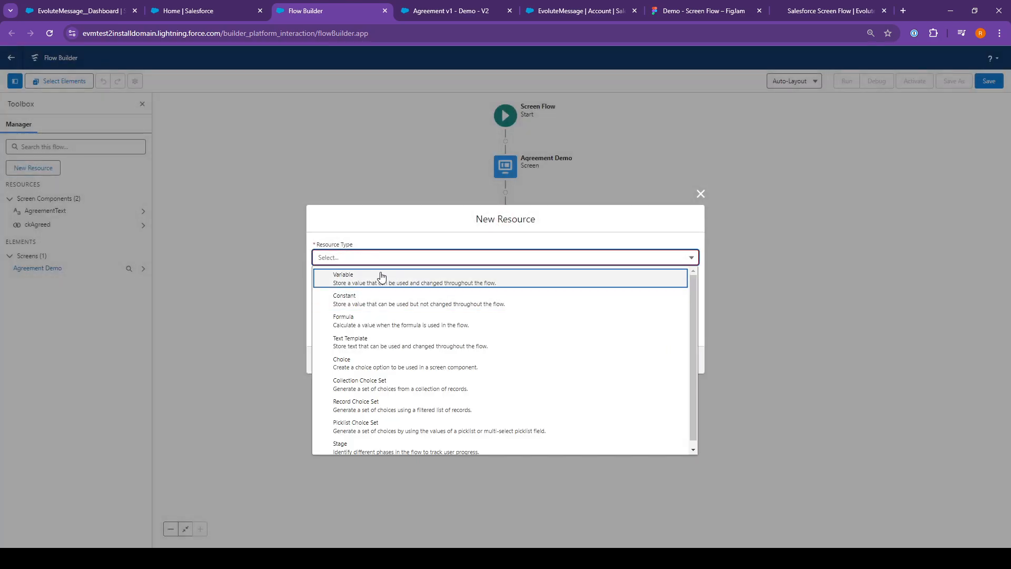
pyautogui.click(374, 280)
pyautogui.click(348, 281)
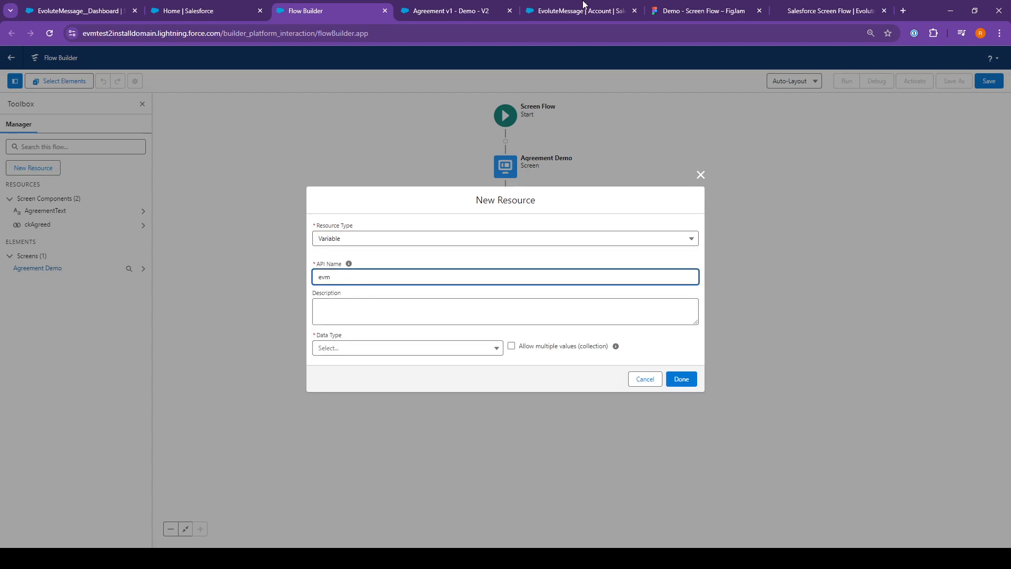
pyautogui.hotkey('ctrl', 'a')
# - Copy the variable name evmPopupAgrementResponse from step 1.4.1 of the EvoluteMessage Salesforce Screen Flow documentation
pyautogui.click(823, 9)
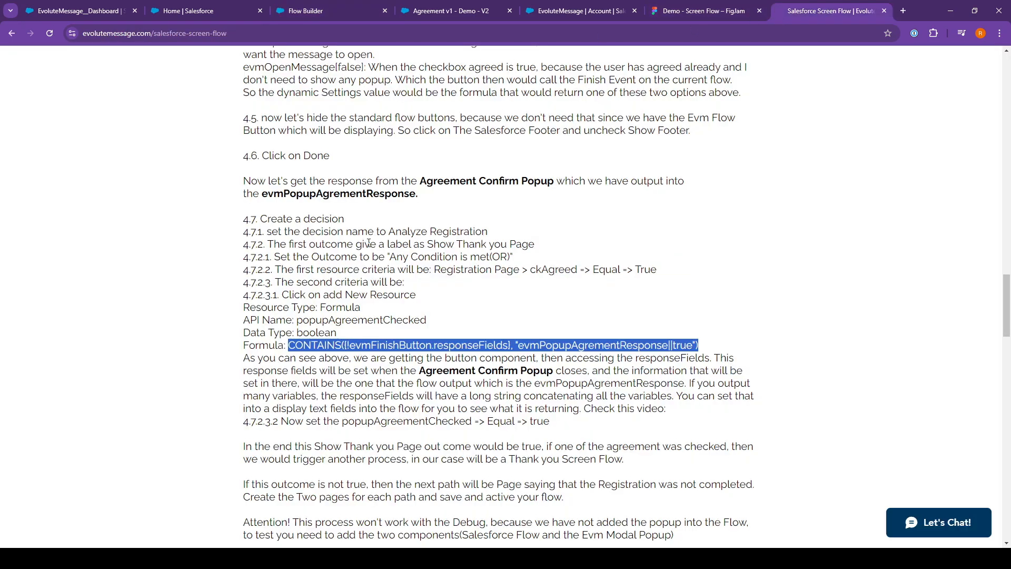
pyautogui.click(501, 208)
pyautogui.scroll(15, 474, 222)
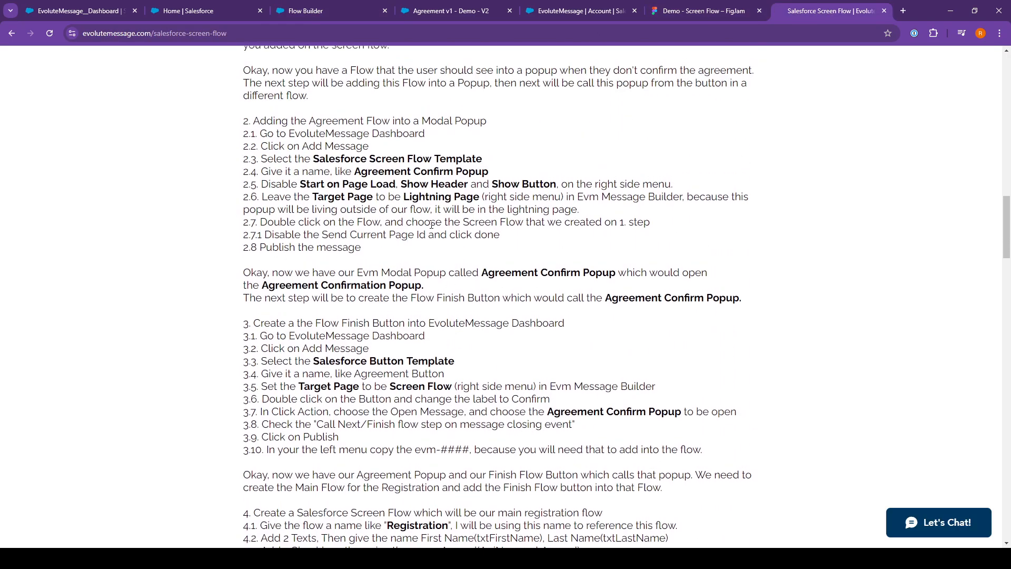
pyautogui.scroll(13, 431, 224)
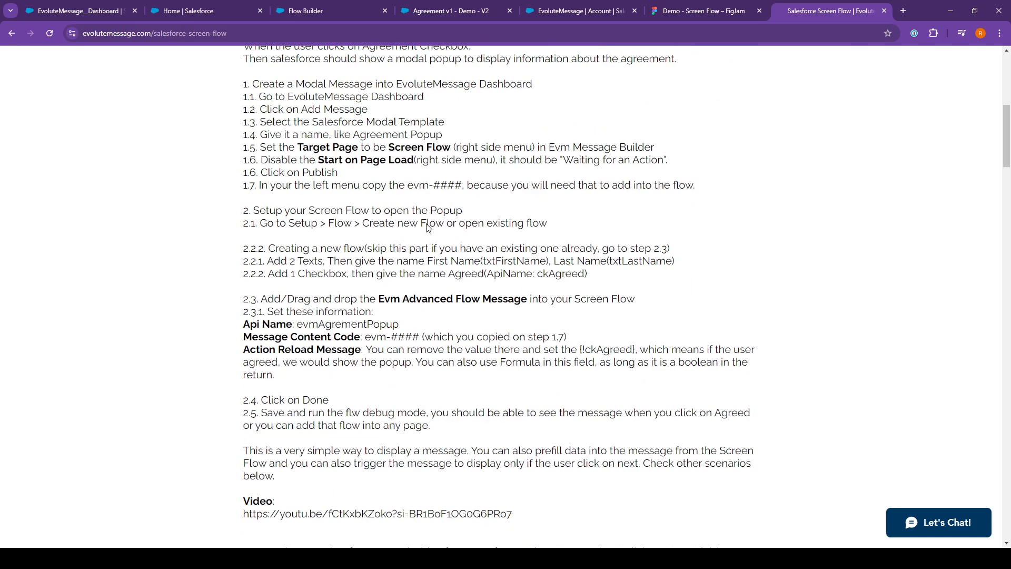
pyautogui.scroll(8, 428, 226)
pyautogui.moveTo(830, 72)
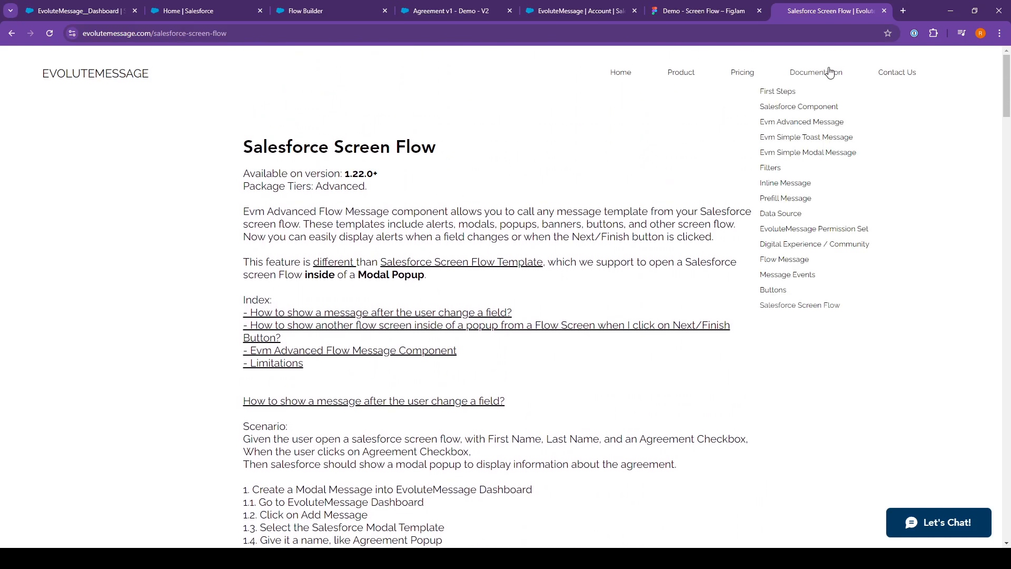
pyautogui.scroll(-1, 425, 214)
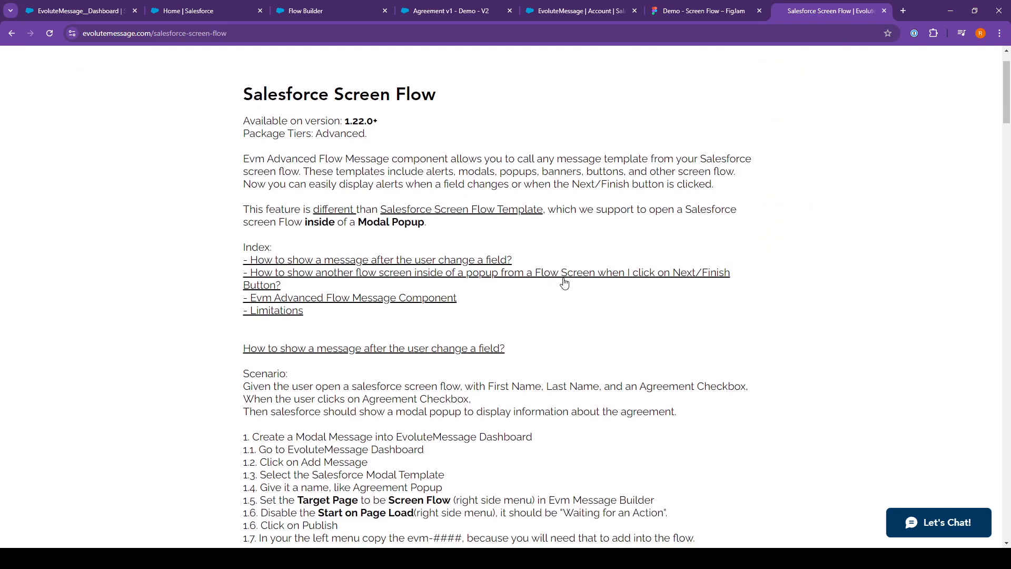
pyautogui.scroll(-15, 573, 279)
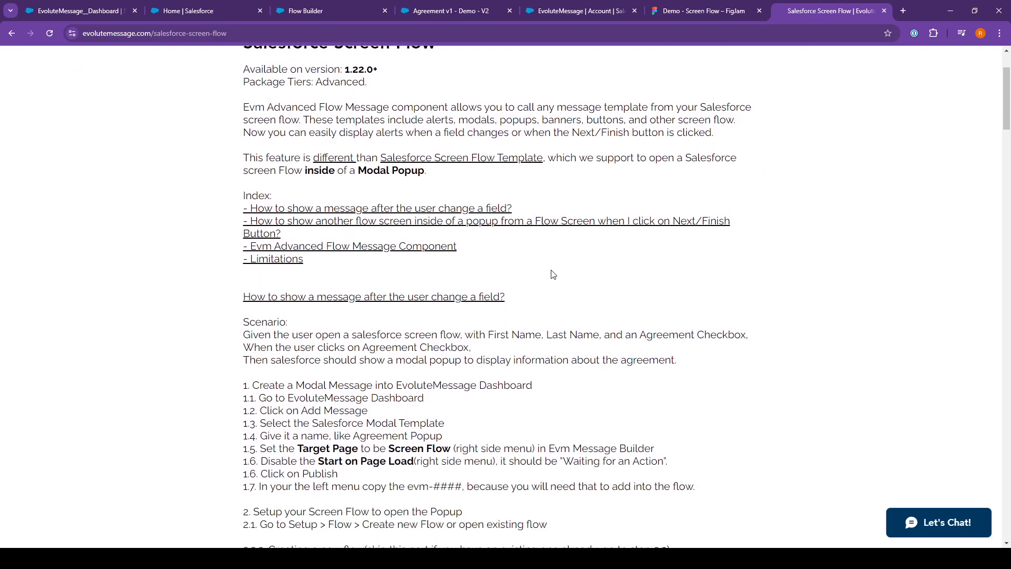
pyautogui.scroll(2, 415, 178)
pyautogui.scroll(-3, 421, 175)
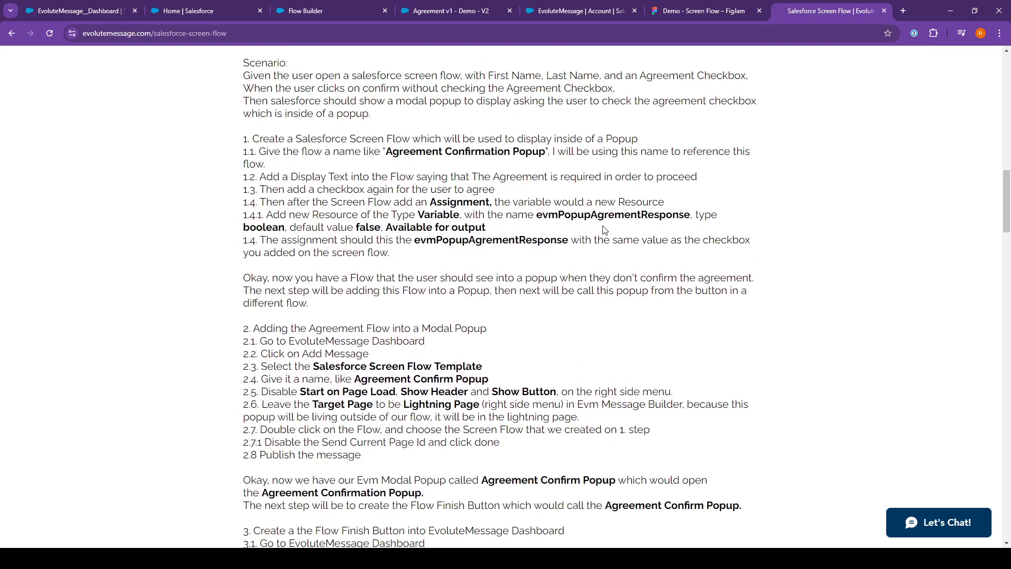
pyautogui.doubleClick(580, 214)
pyautogui.hotkey('ctrl', 'c')
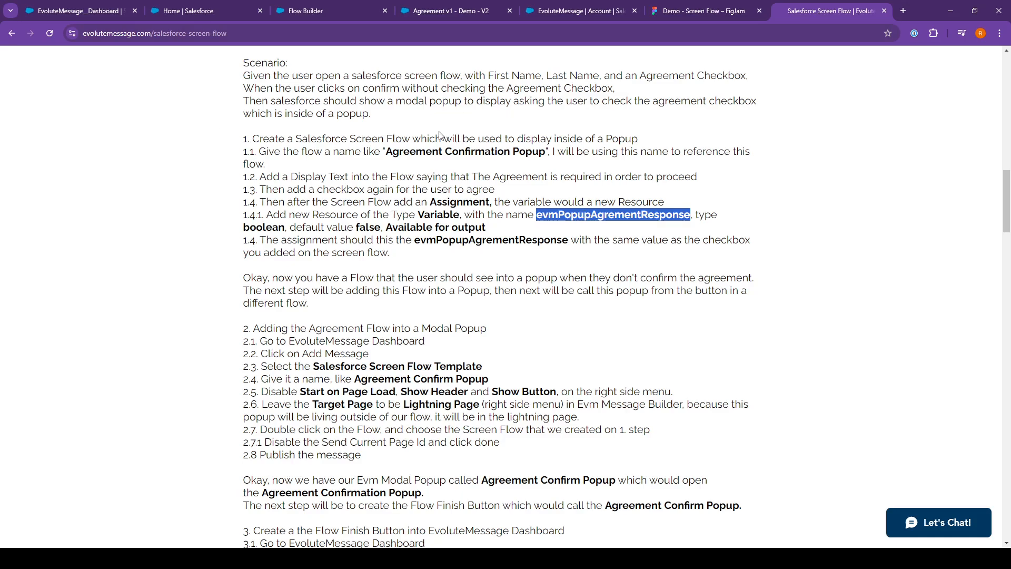
# - Return to Flow Builder and set the new variable's API name to evmPopupAgrementResponse
pyautogui.click(153, 14)
pyautogui.click(103, 4)
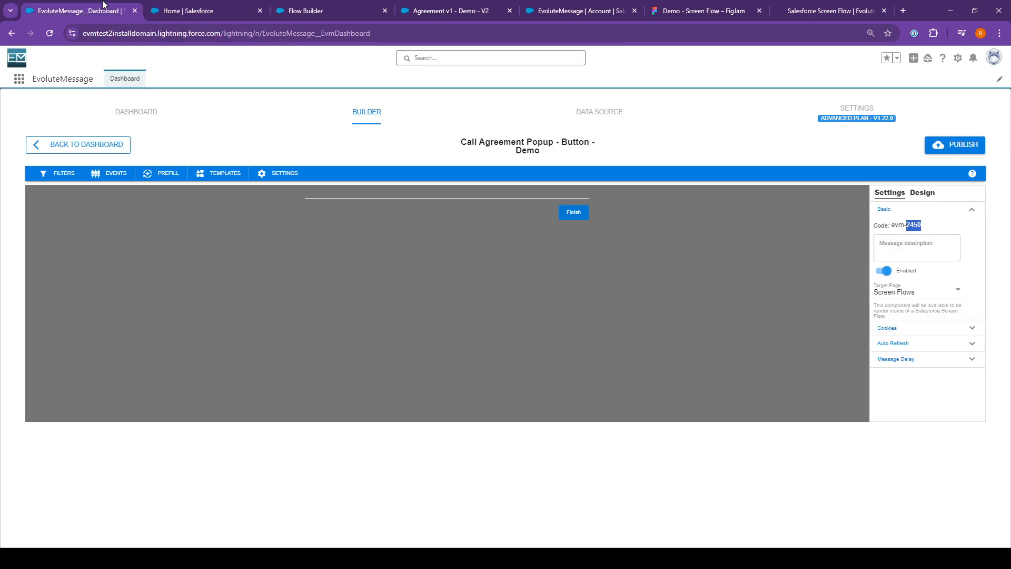
pyautogui.click(224, 10)
pyautogui.click(310, 11)
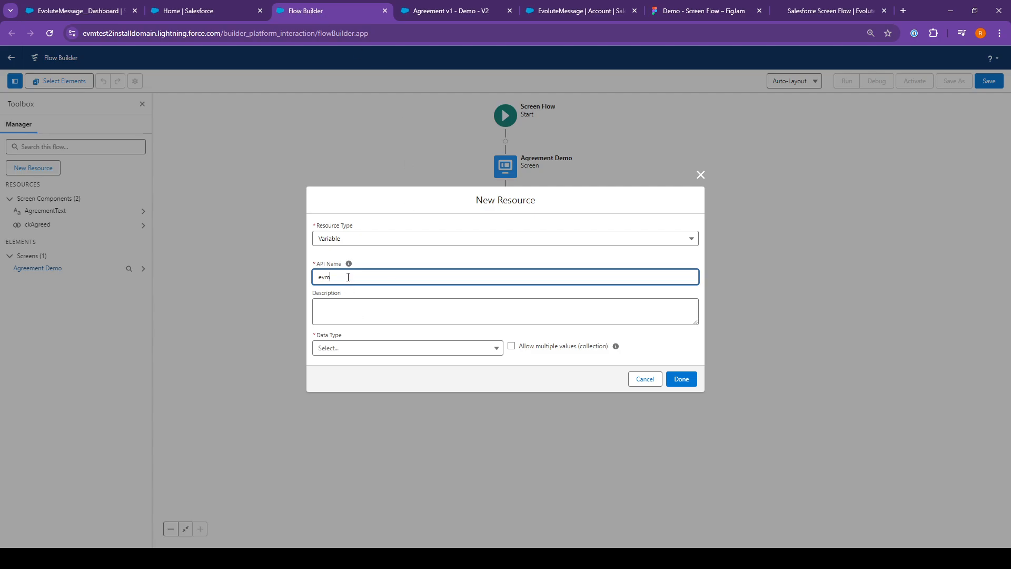
pyautogui.hotkey('ctrl', 'a')
pyautogui.hotkey('ctrl', 'v')
pyautogui.click(358, 299)
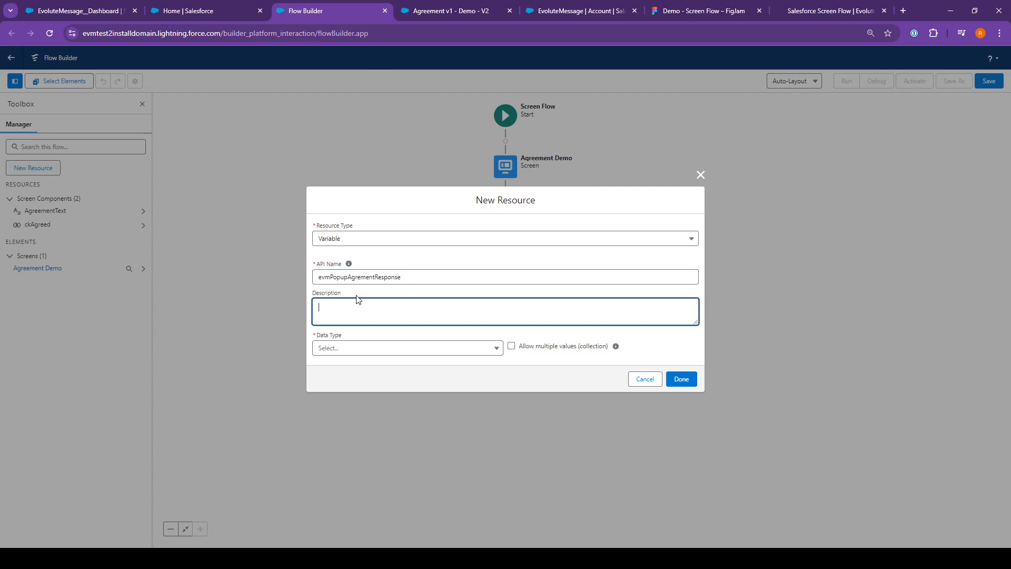
# - Set the variable's data type to Boolean and make it available for output
pyautogui.click(358, 347)
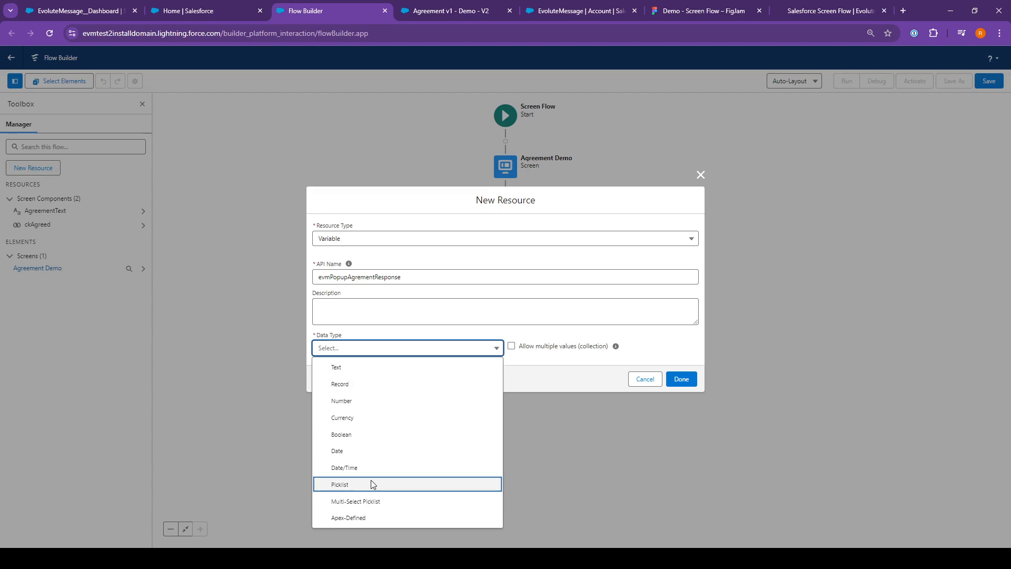
pyautogui.click(366, 418)
pyautogui.click(350, 310)
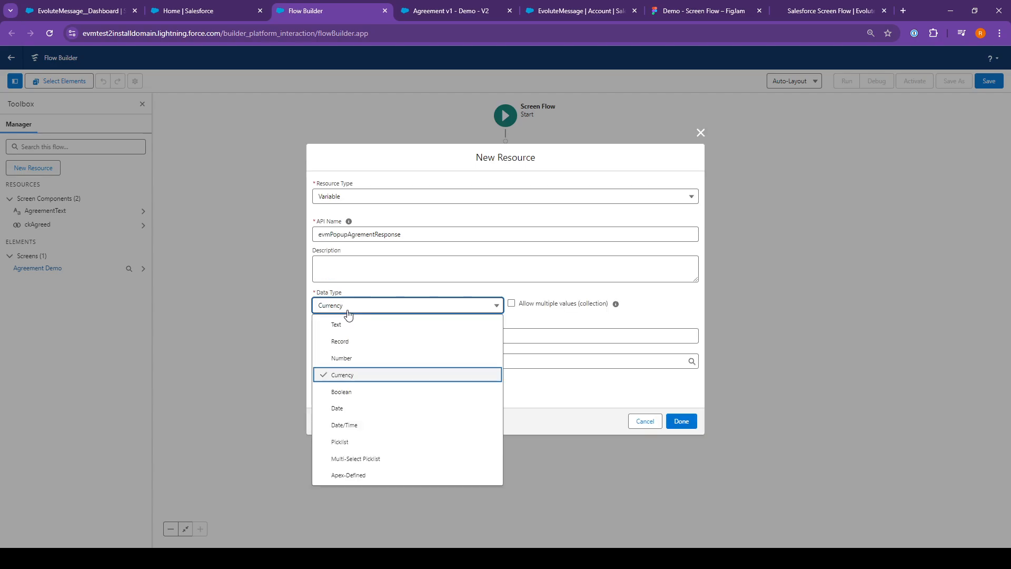
pyautogui.click(353, 390)
pyautogui.click(361, 349)
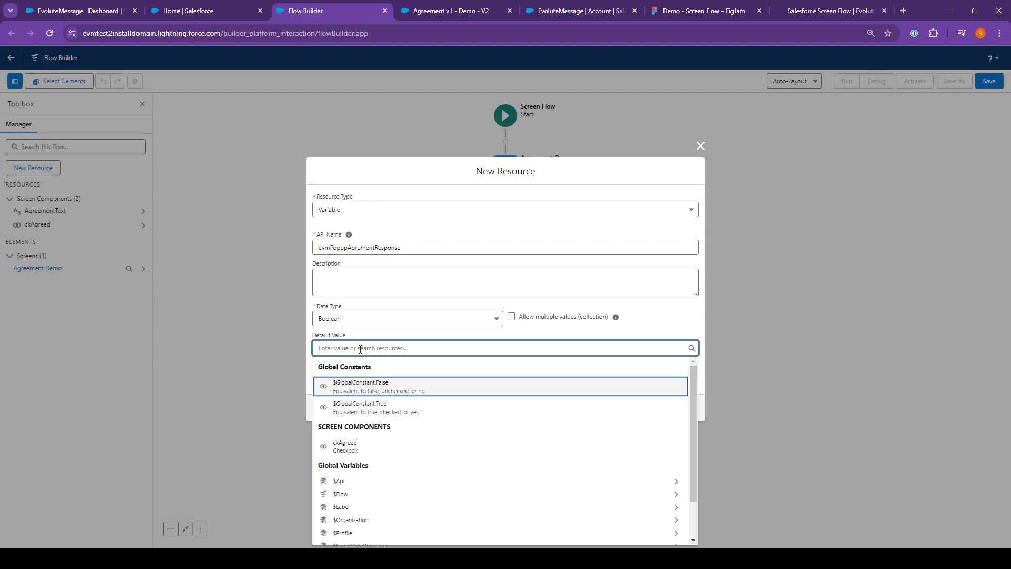
pyautogui.click(413, 335)
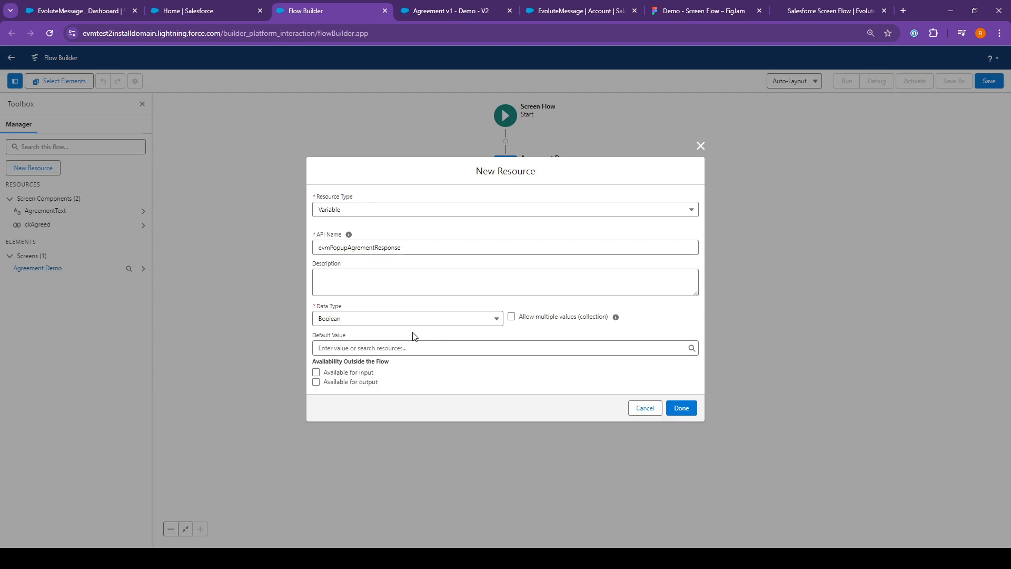
pyautogui.click(316, 383)
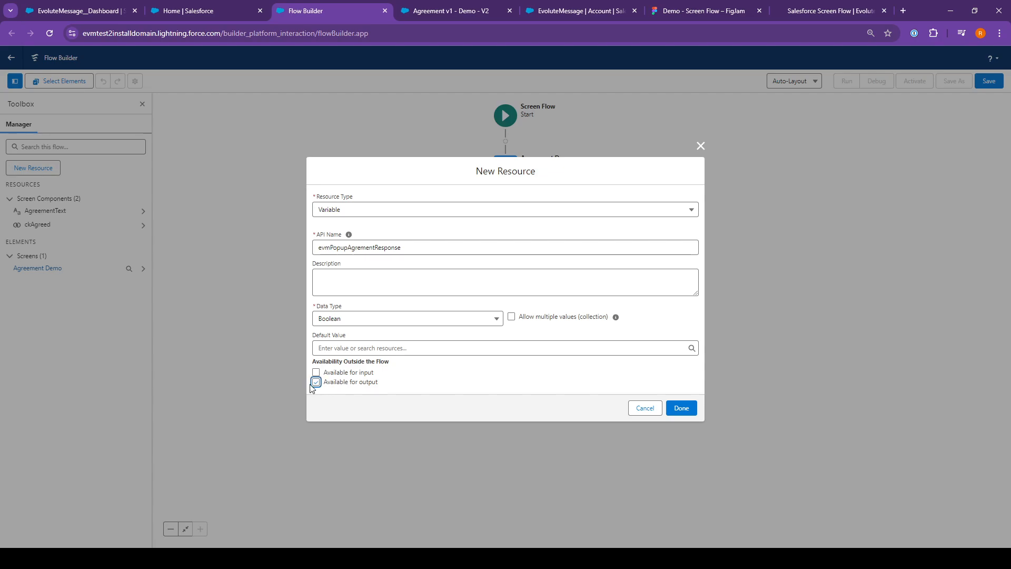
# - Check the documented variable settings, set the default value to {!ckAgreed} and create the variable
pyautogui.click(814, 10)
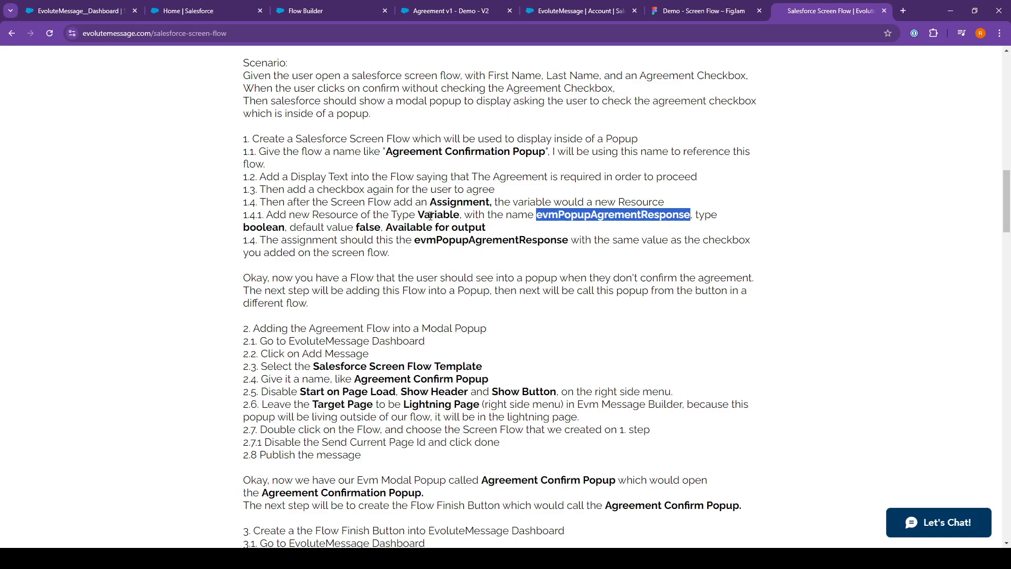
pyautogui.click(309, 7)
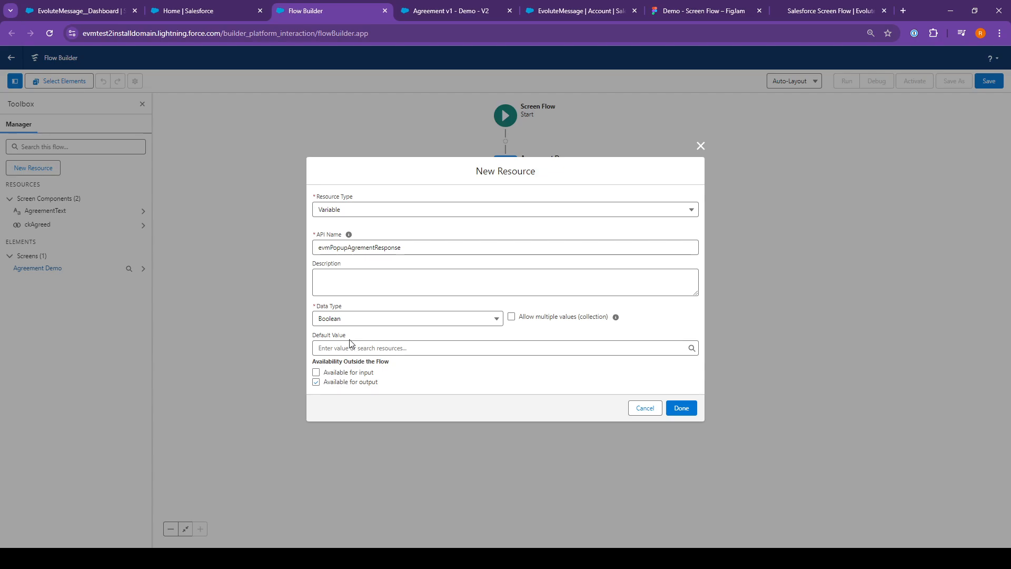
pyautogui.click(358, 350)
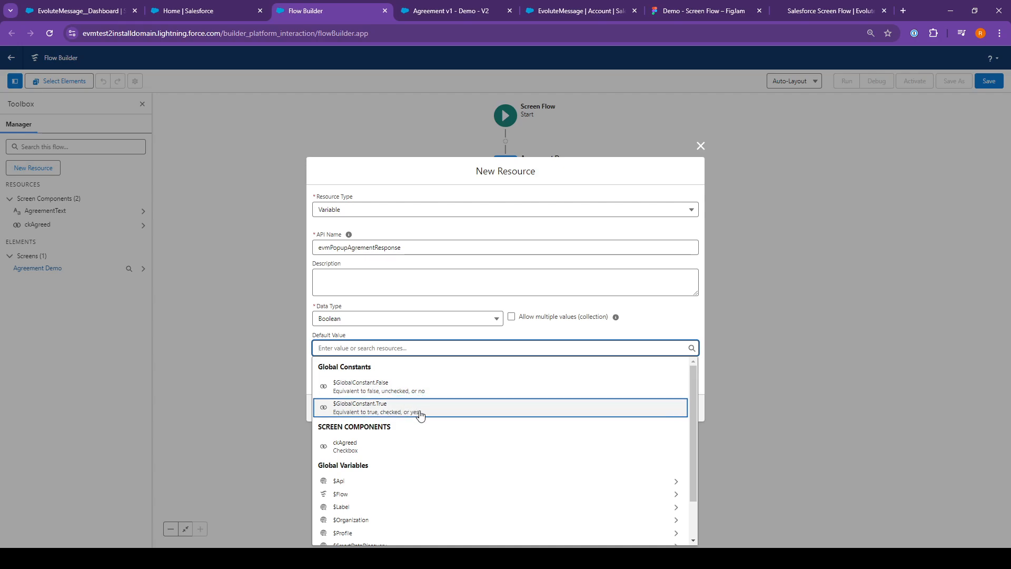
pyautogui.click(389, 452)
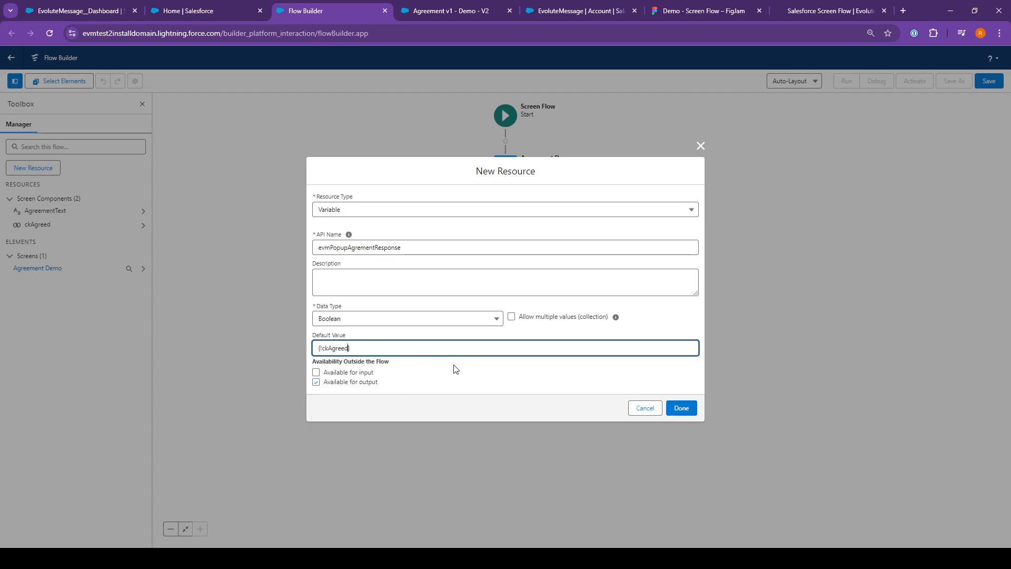
pyautogui.click(535, 332)
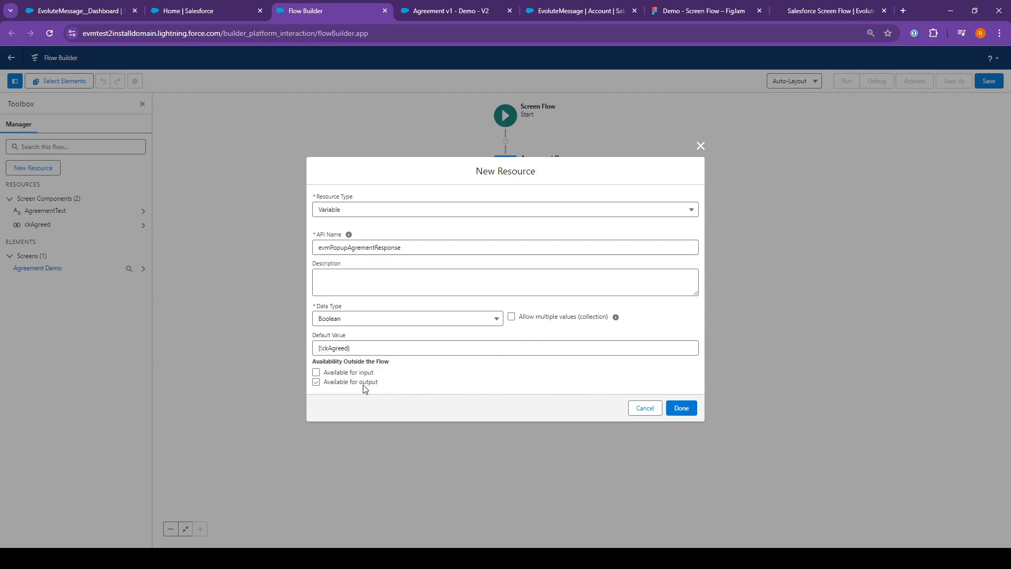
pyautogui.click(689, 412)
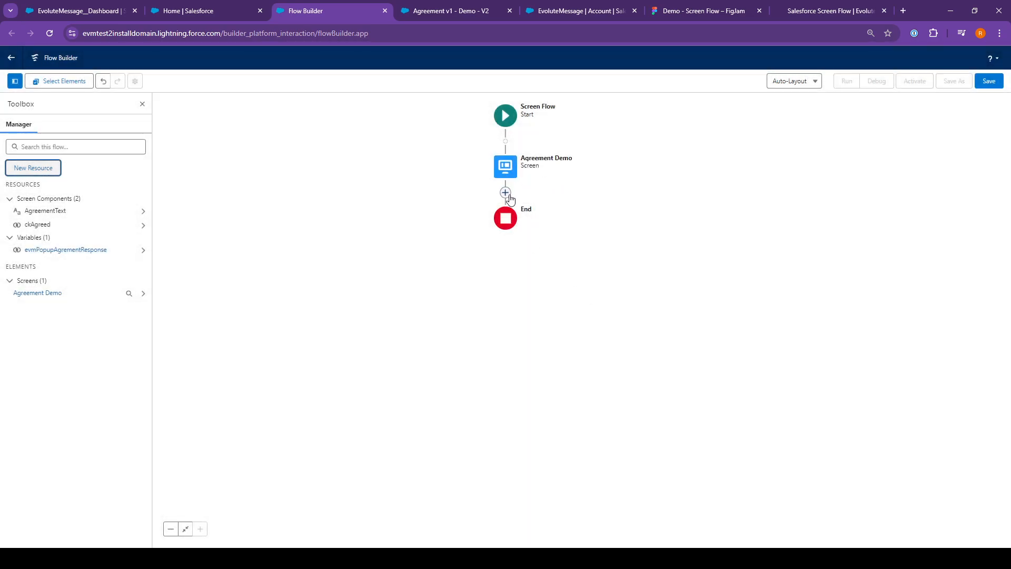
# - Save the flow with the label Agreement Popup - Demo - v1 and activate it
pyautogui.click(990, 82)
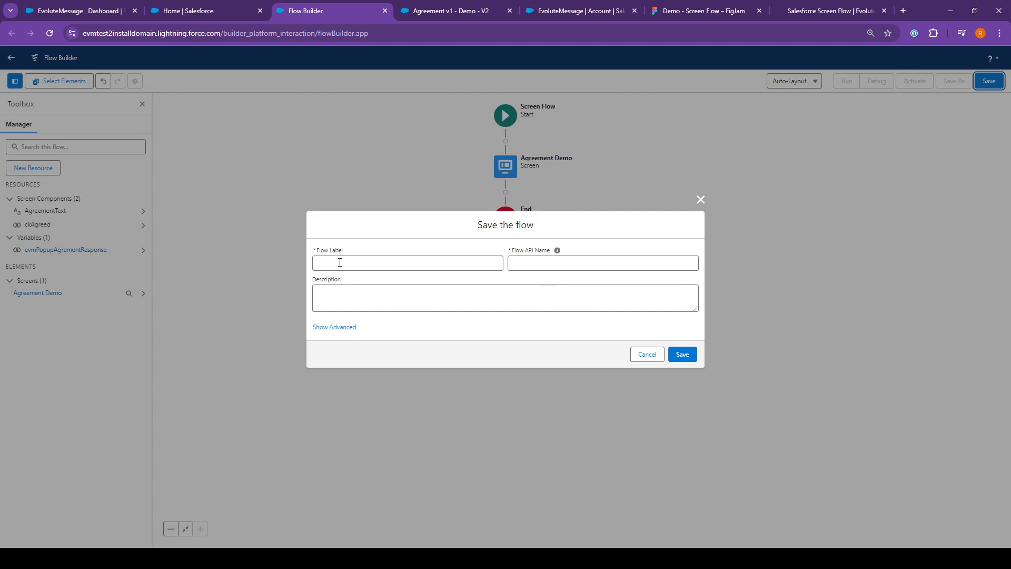
pyautogui.click(340, 262)
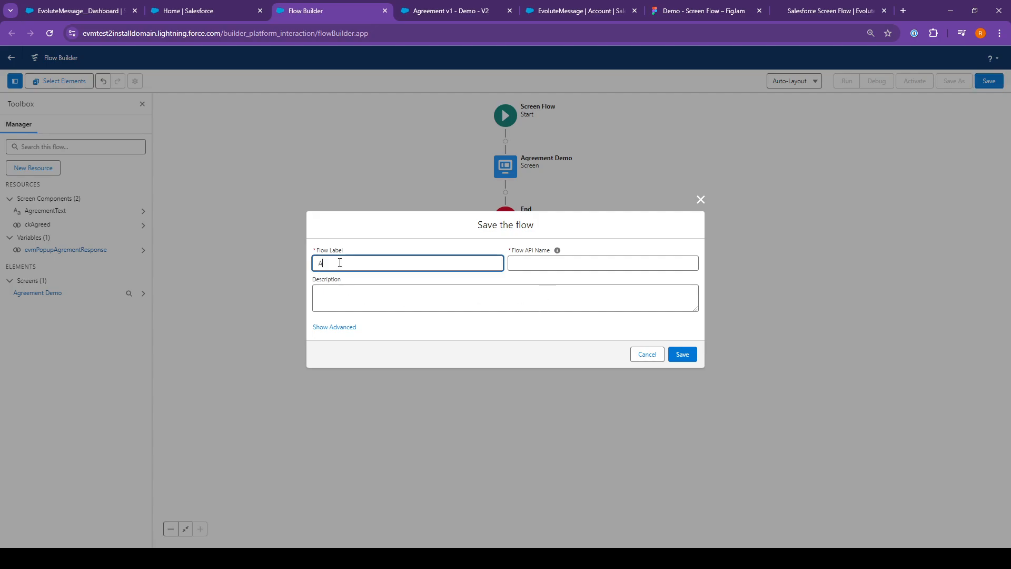
pyautogui.write('Agreement Popup - Demo - v1')
pyautogui.click(458, 291)
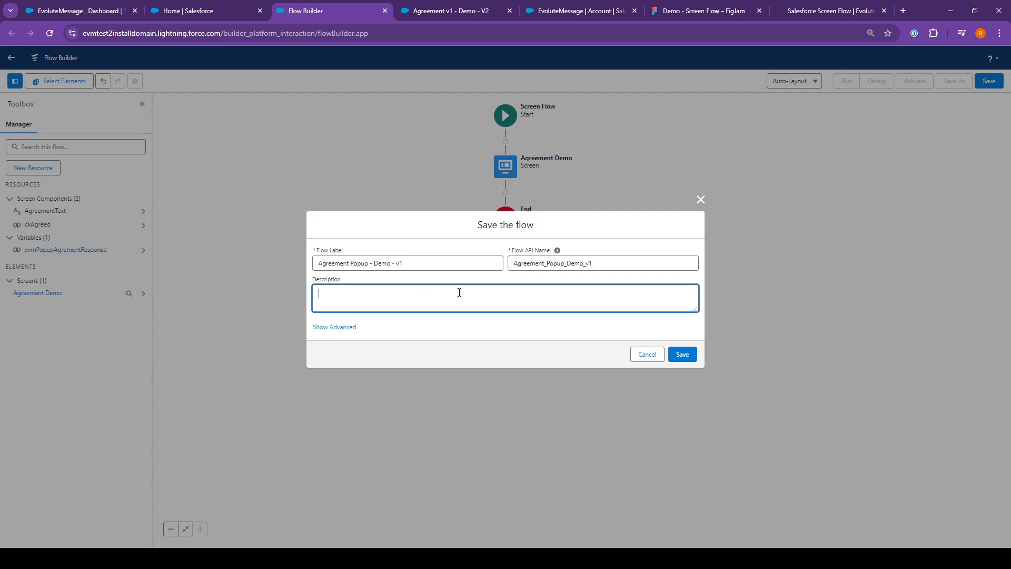
pyautogui.click(682, 354)
pyautogui.click(915, 82)
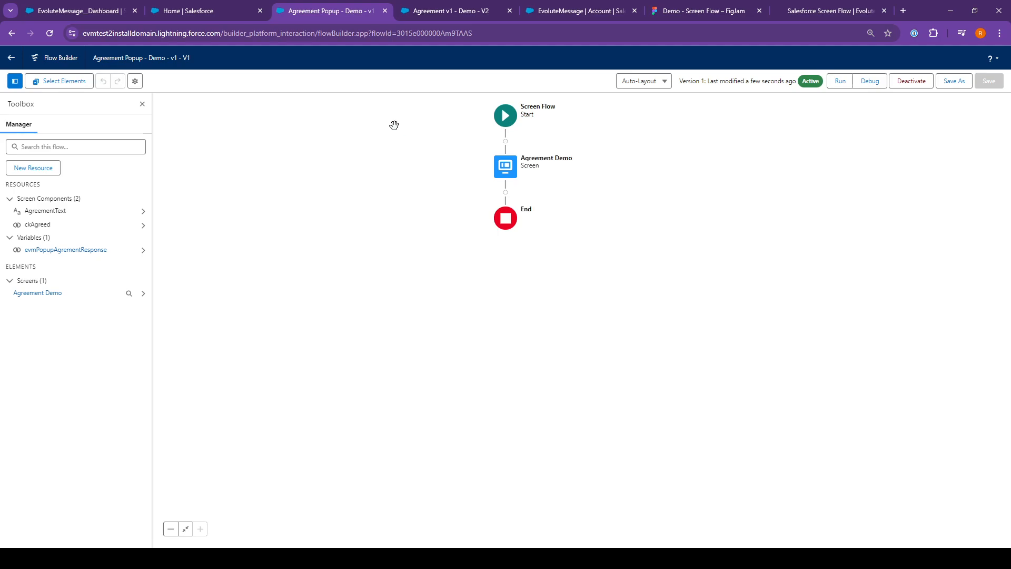
# - Switch to the EvoluteMessage dashboard and add a message from the Salesforce Screen Flow template with its header and button hidden
pyautogui.click(74, 9)
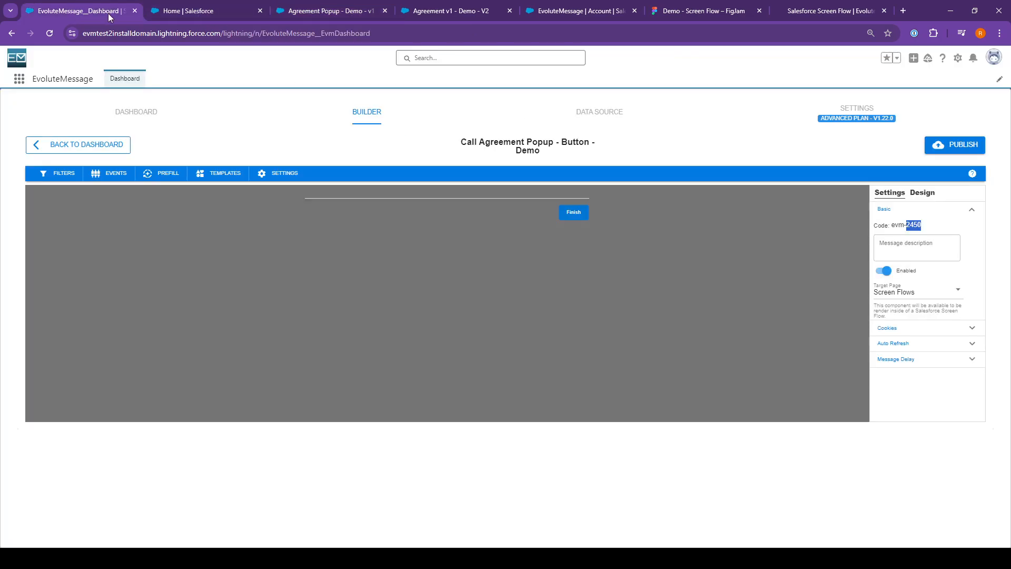
pyautogui.click(88, 150)
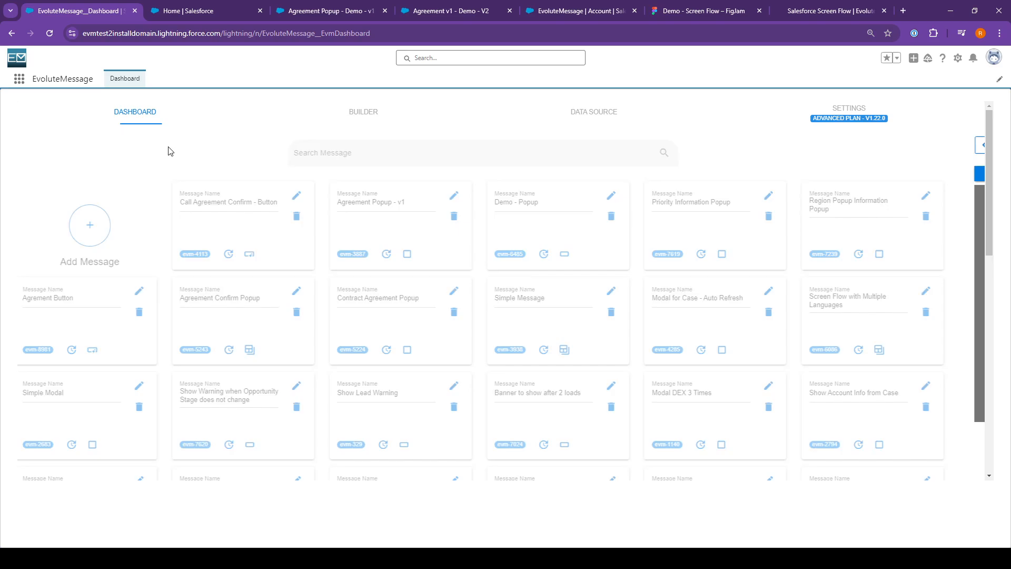
pyautogui.click(141, 225)
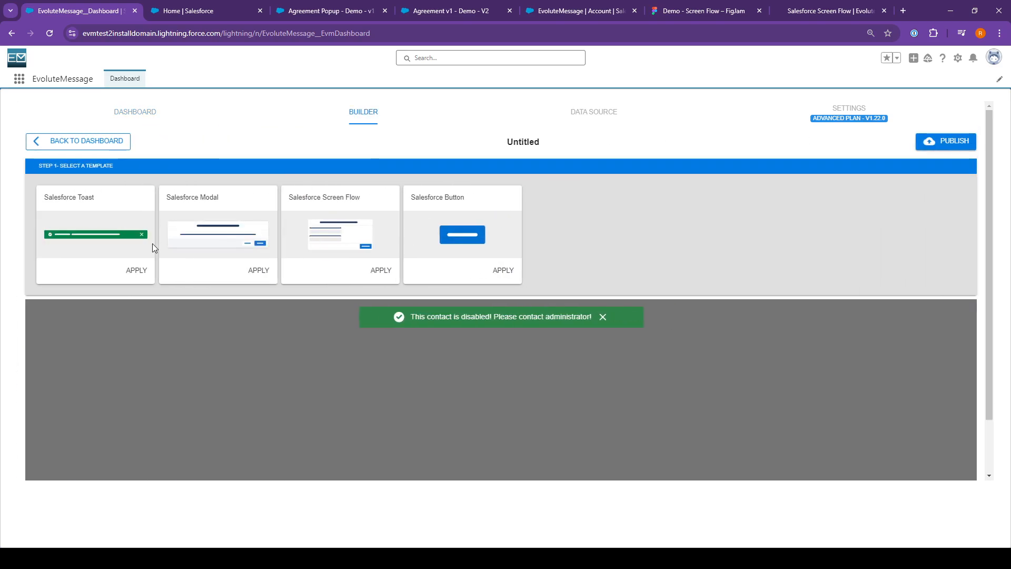
pyautogui.click(378, 273)
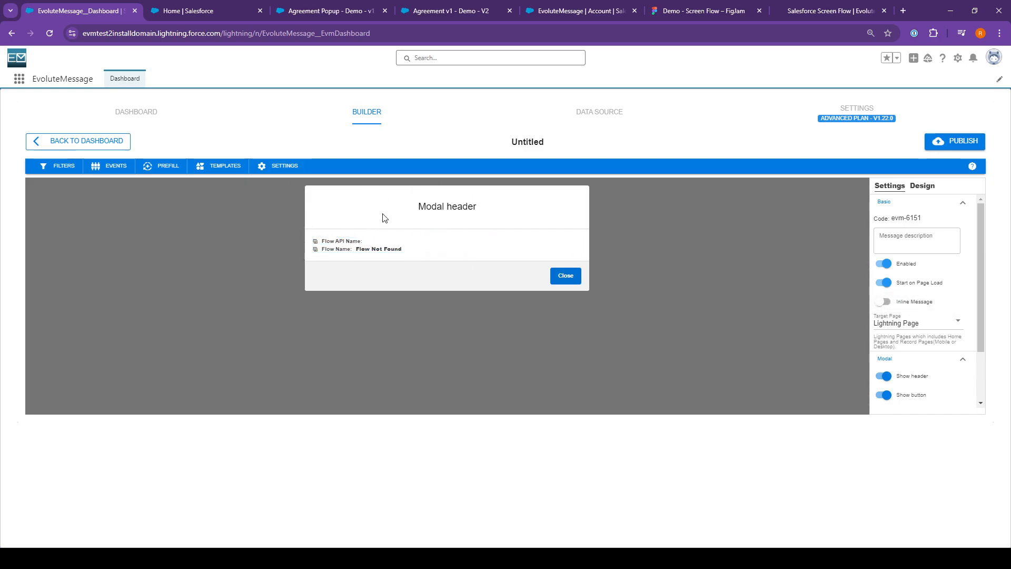
pyautogui.click(884, 375)
pyautogui.click(883, 394)
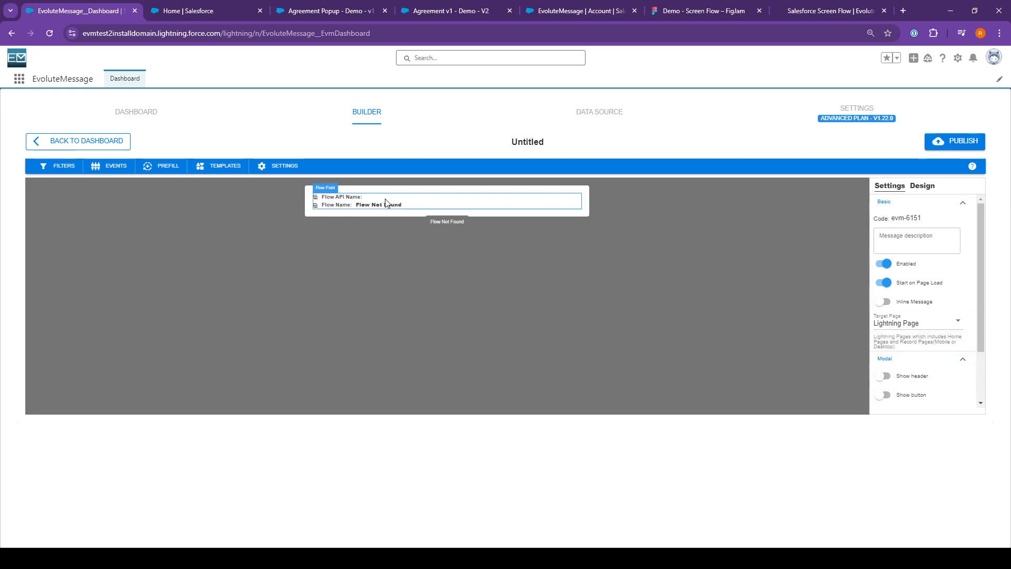
# - Set the message's flow field to Agreement Popup - Demo - v1 and turn off sending the current page ID
pyautogui.doubleClick(354, 197)
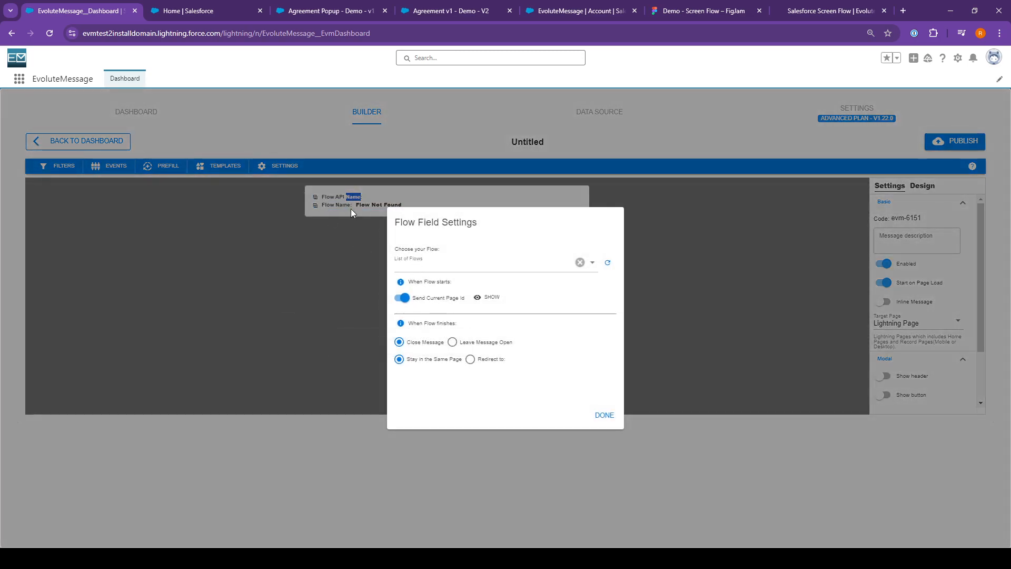
pyautogui.click(437, 266)
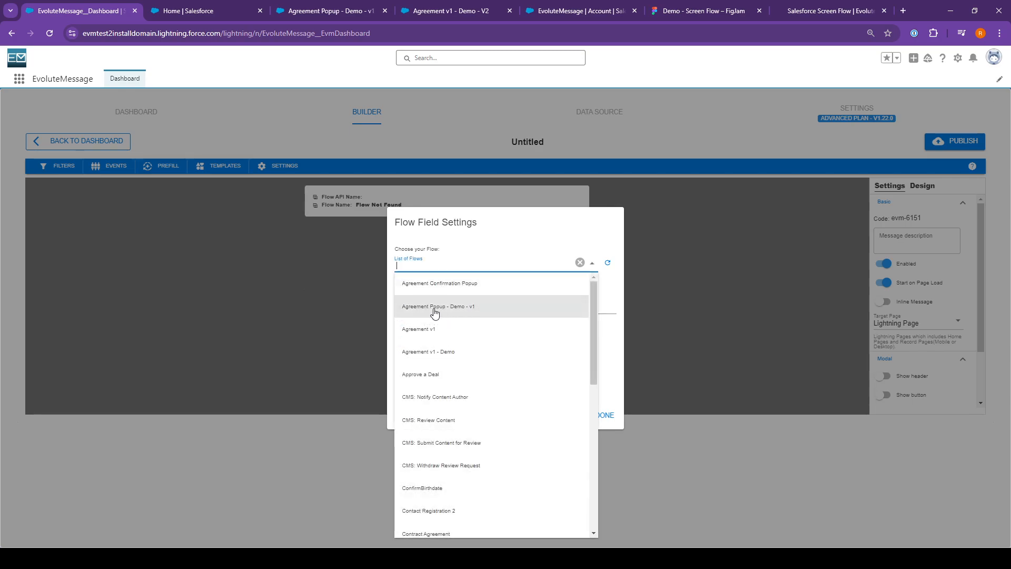
pyautogui.click(463, 315)
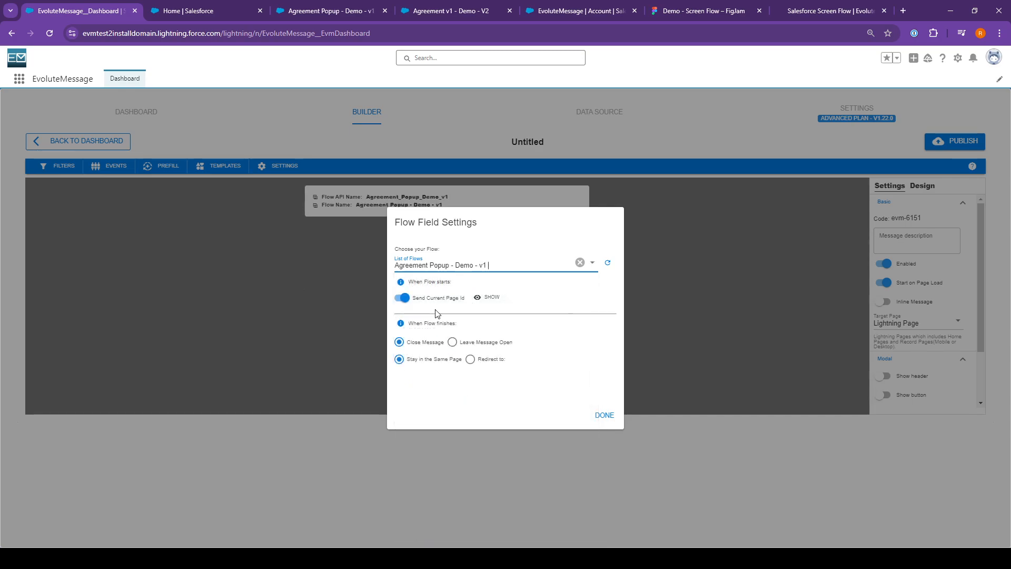
pyautogui.click(401, 300)
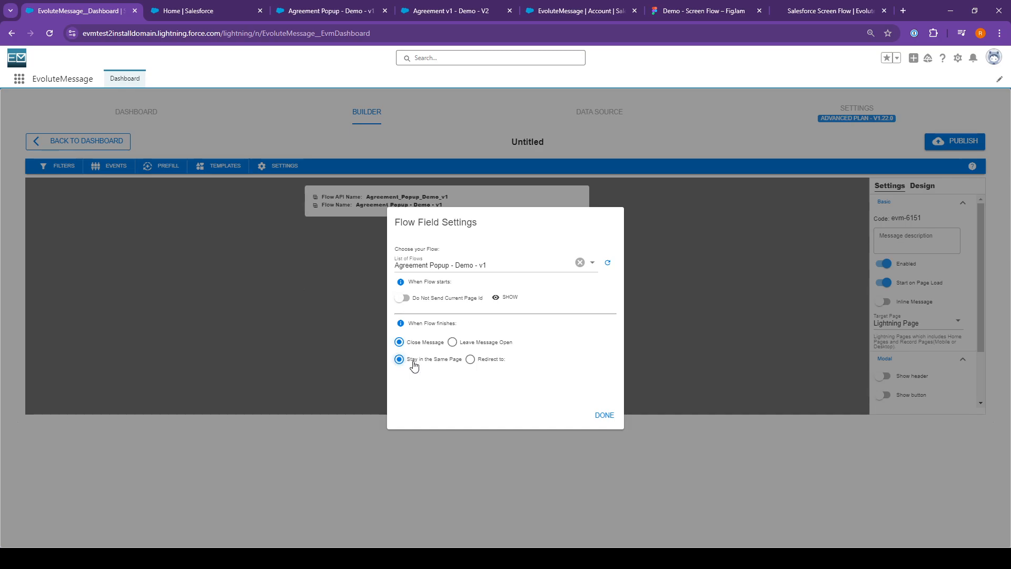
pyautogui.click(605, 415)
# - Rename the untitled message as Demo - Popup - Agreement V1
pyautogui.doubleClick(528, 146)
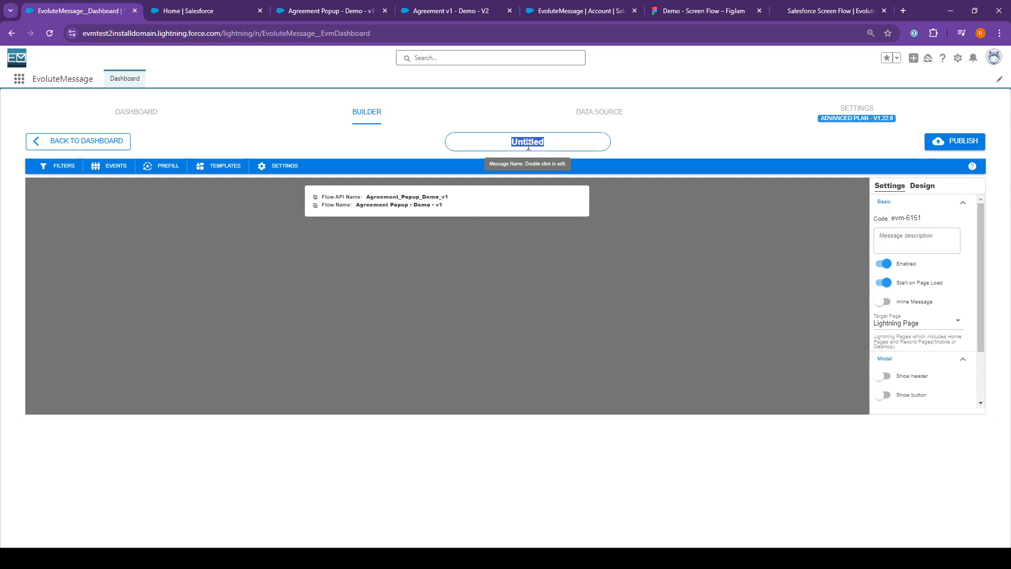
pyautogui.write('Demo - Popup - S')
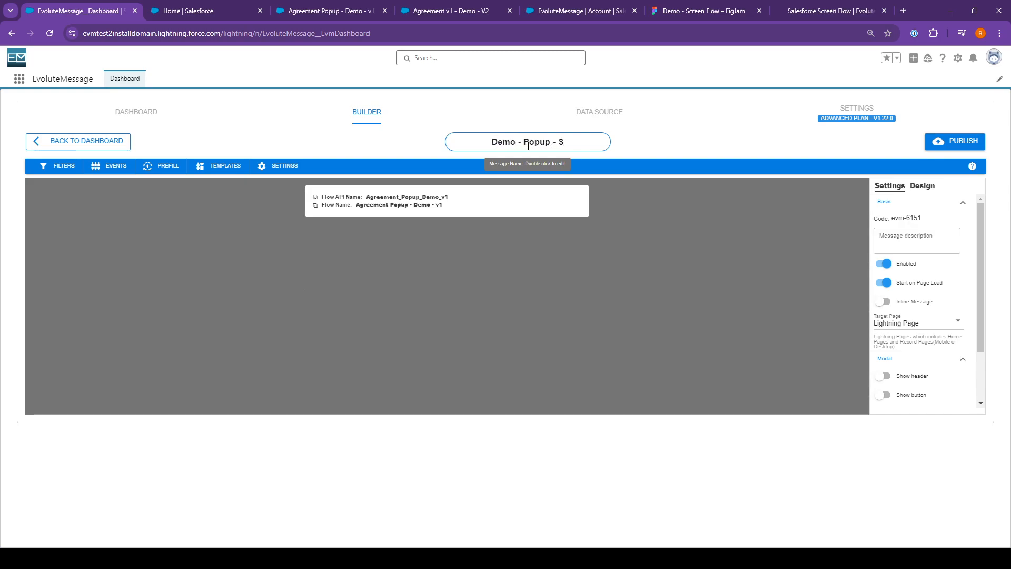
pyautogui.press('BackSpace')
pyautogui.write('Agree')
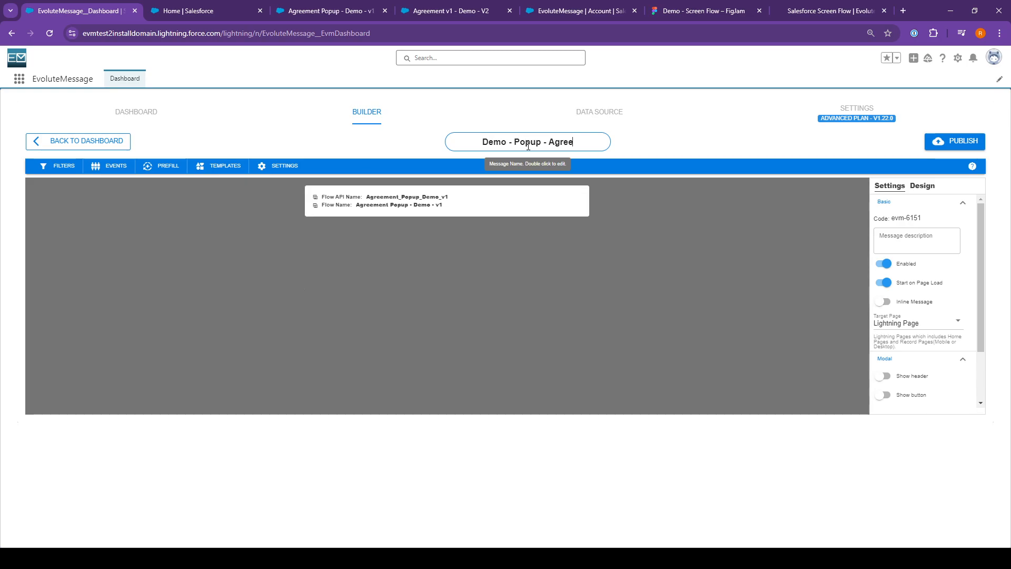
pyautogui.write('ment V1')
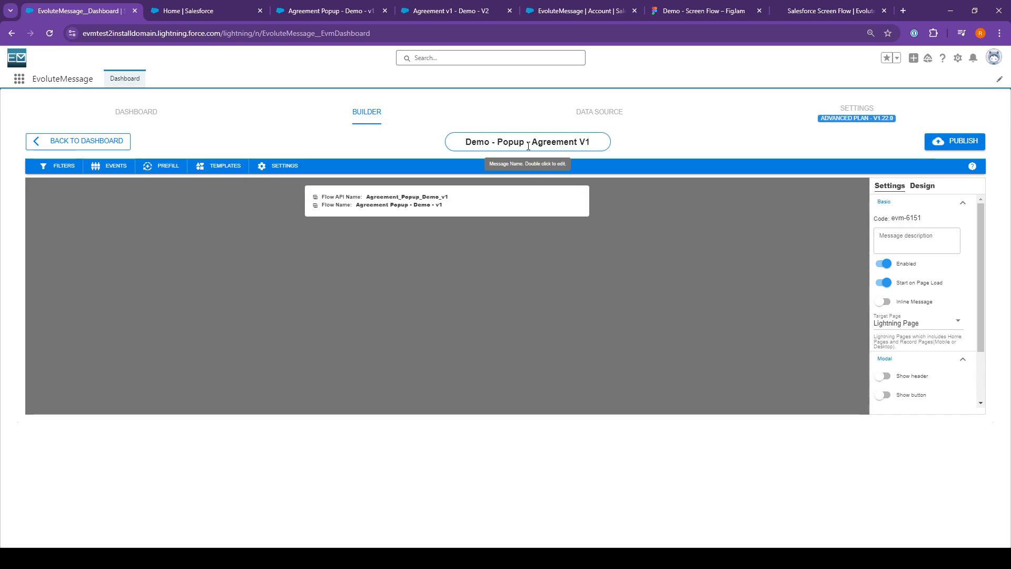
pyautogui.click(690, 222)
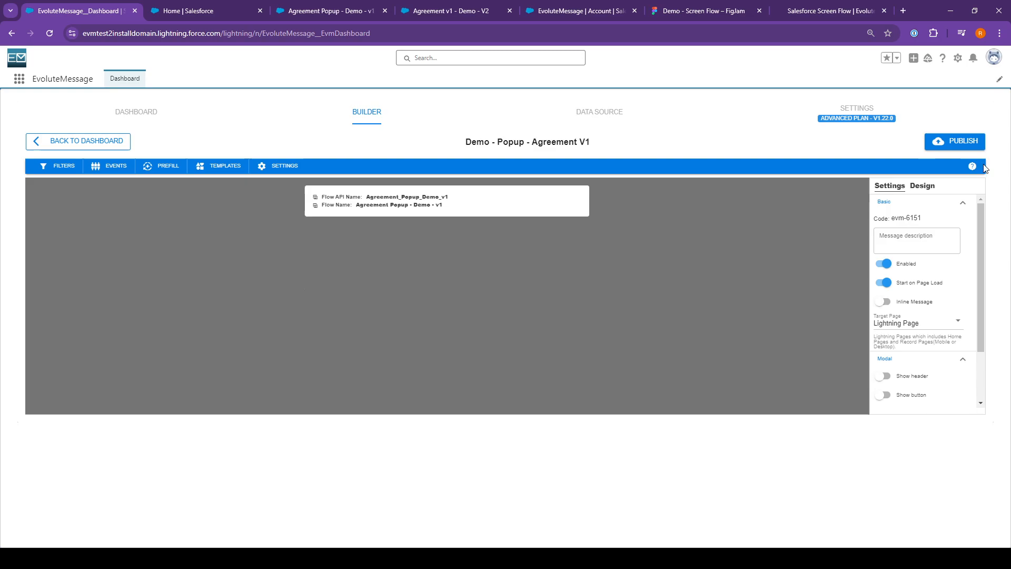
# - Set the popup message to Wait for Action instead of starting on page load, and publish it
pyautogui.click(957, 145)
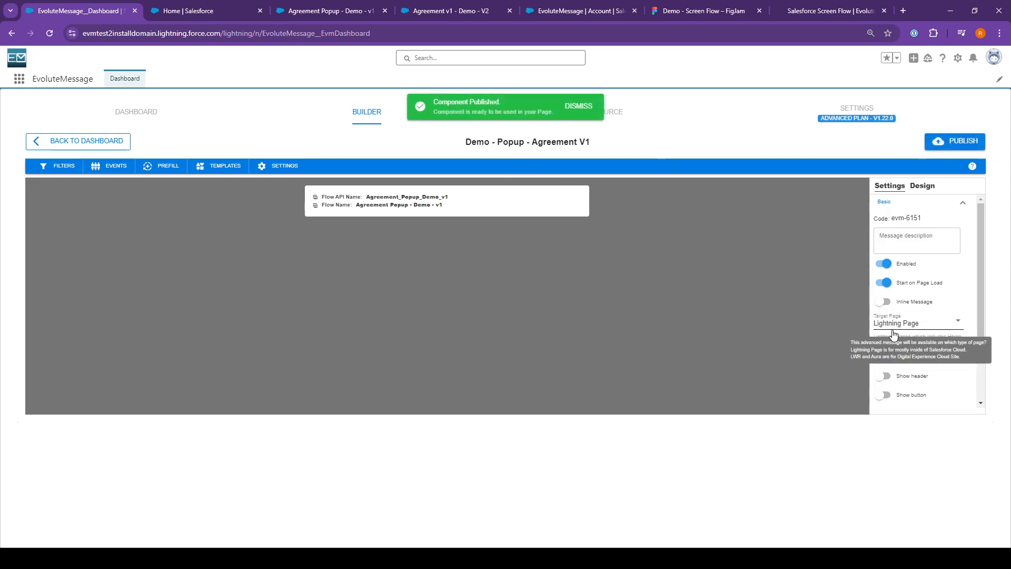
pyautogui.click(885, 283)
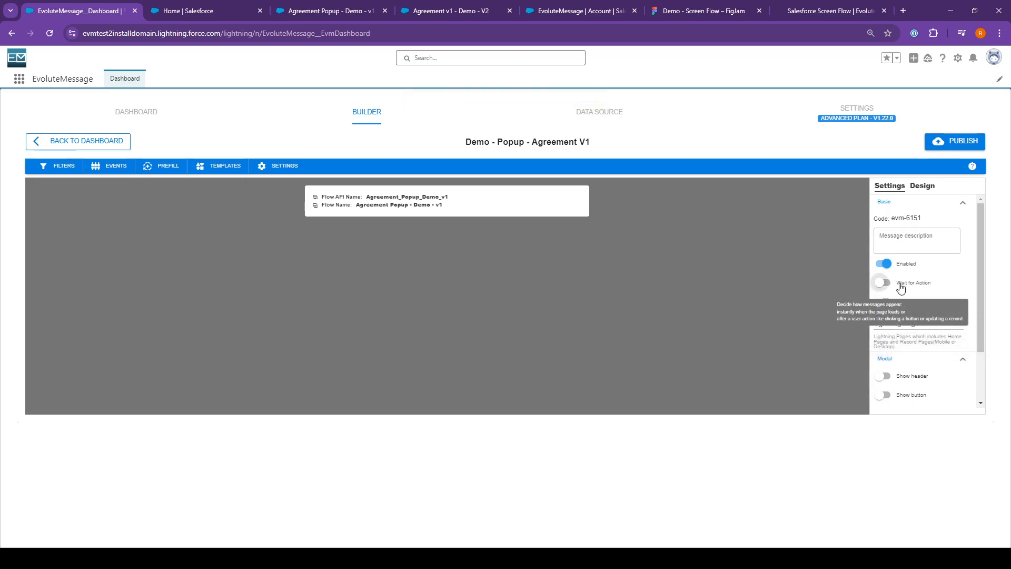
pyautogui.click(953, 141)
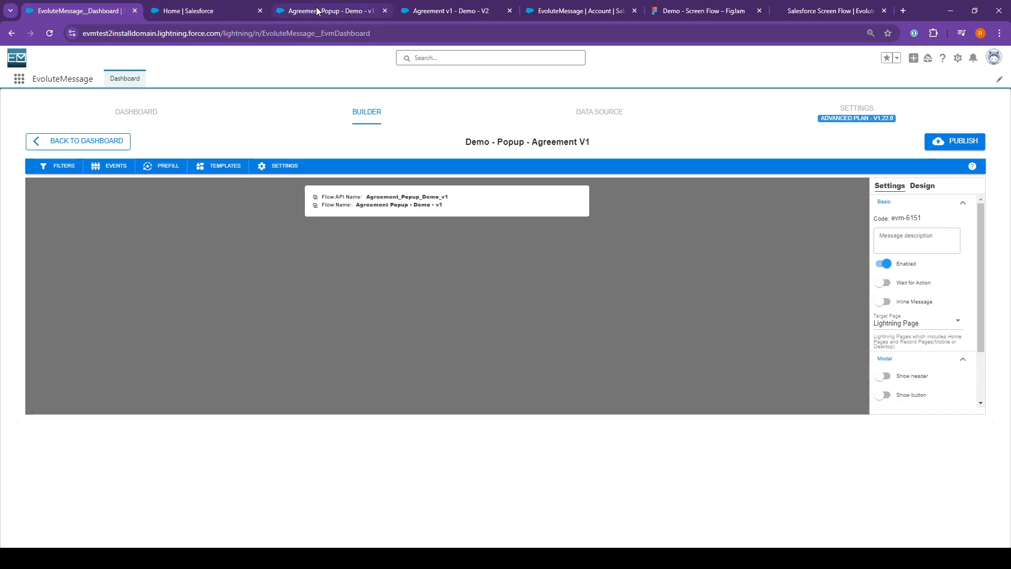
# - Switch to the EvoluteMessage account record and open its page for editing in Lightning App Builder
pyautogui.click(219, 12)
pyautogui.click(311, 13)
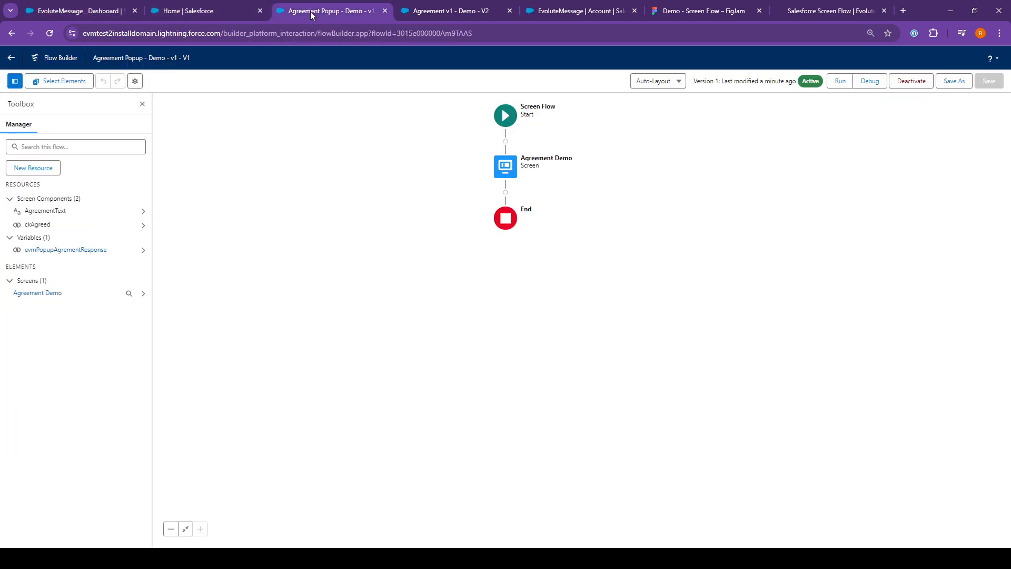
pyautogui.click(461, 10)
pyautogui.click(568, 9)
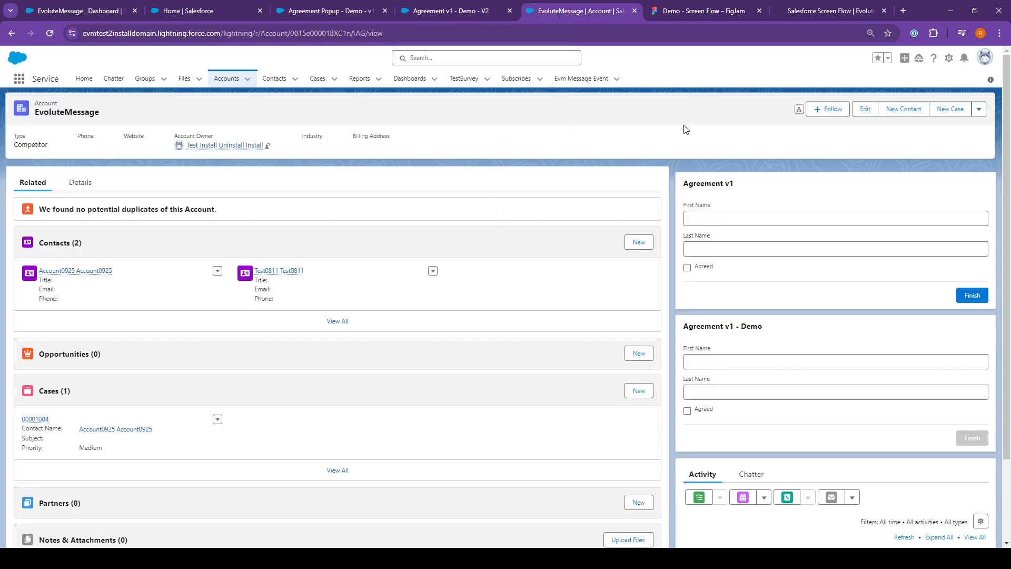
pyautogui.click(949, 61)
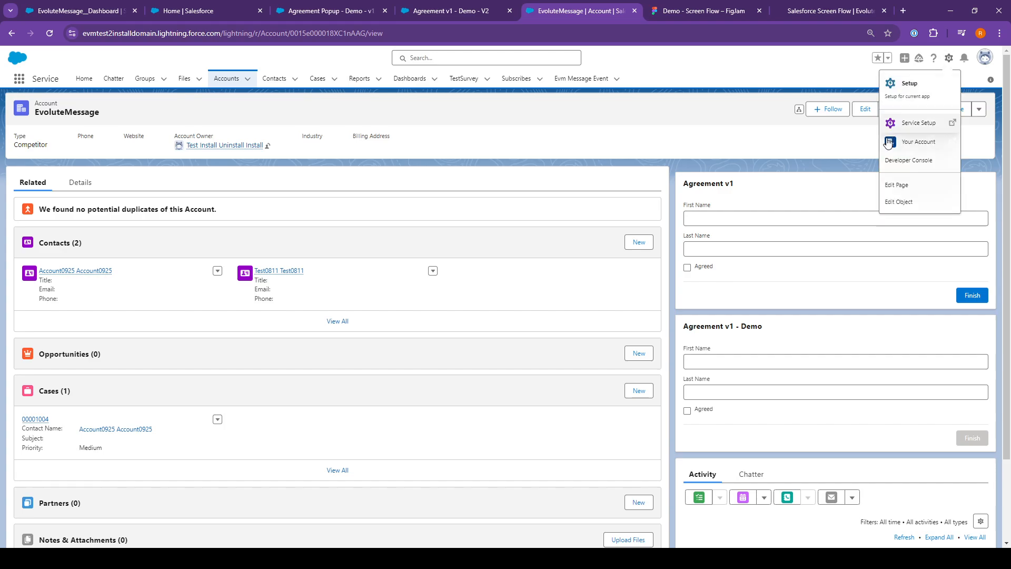
pyautogui.click(904, 186)
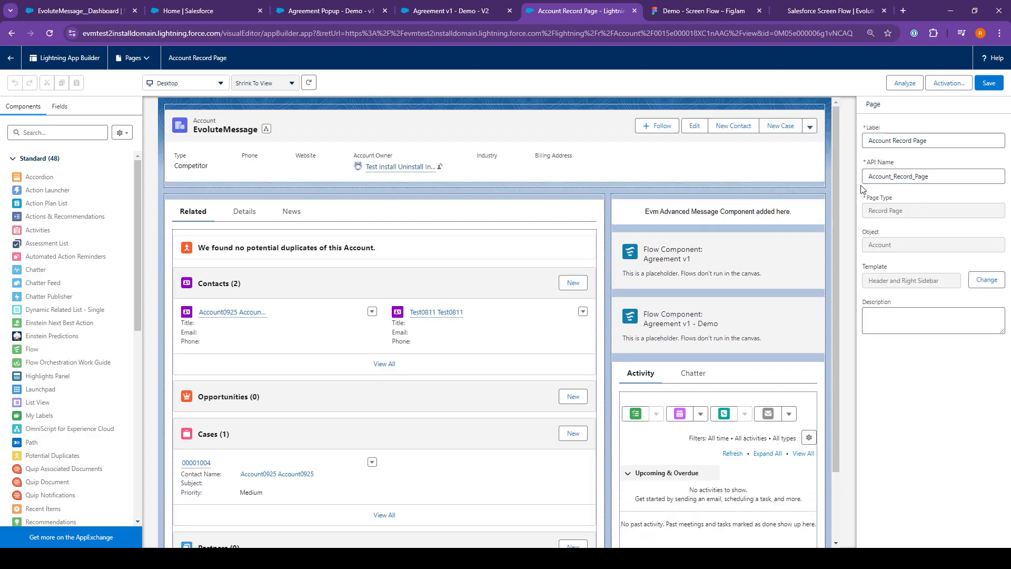
# - Add an Evm Advanced Message component above the Agreement v1 - Demo flow, assign Demo - Popup - Agreement V1, and save the page before returning to the record
pyautogui.click(37, 159)
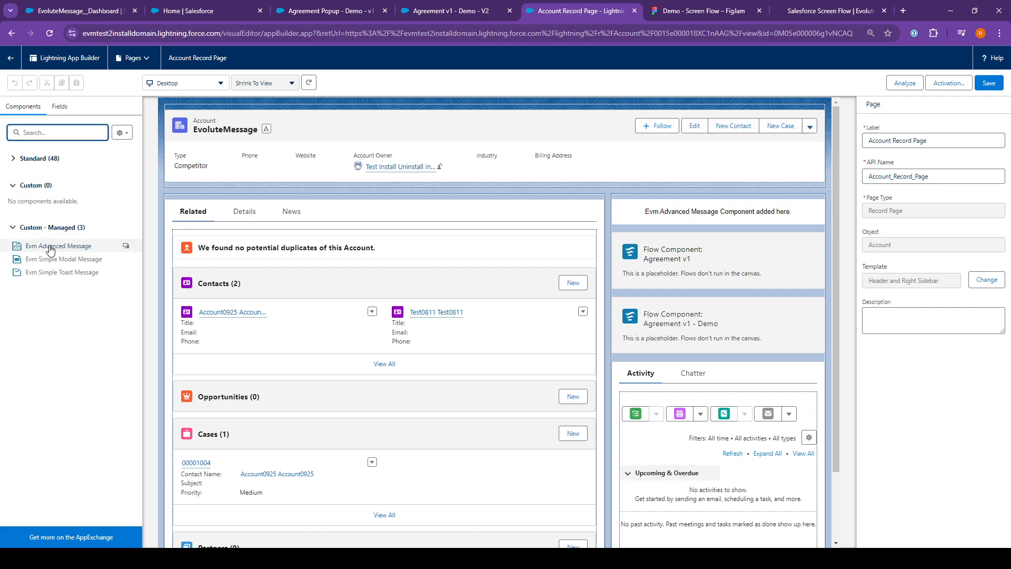
pyautogui.moveTo(58, 246); pyautogui.dragTo(704, 300)
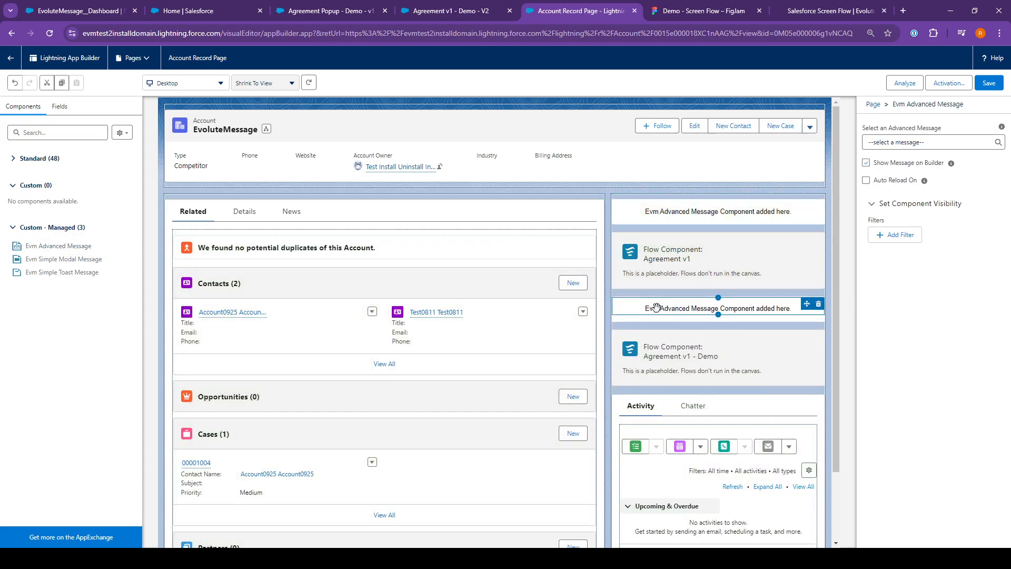
pyautogui.click(902, 142)
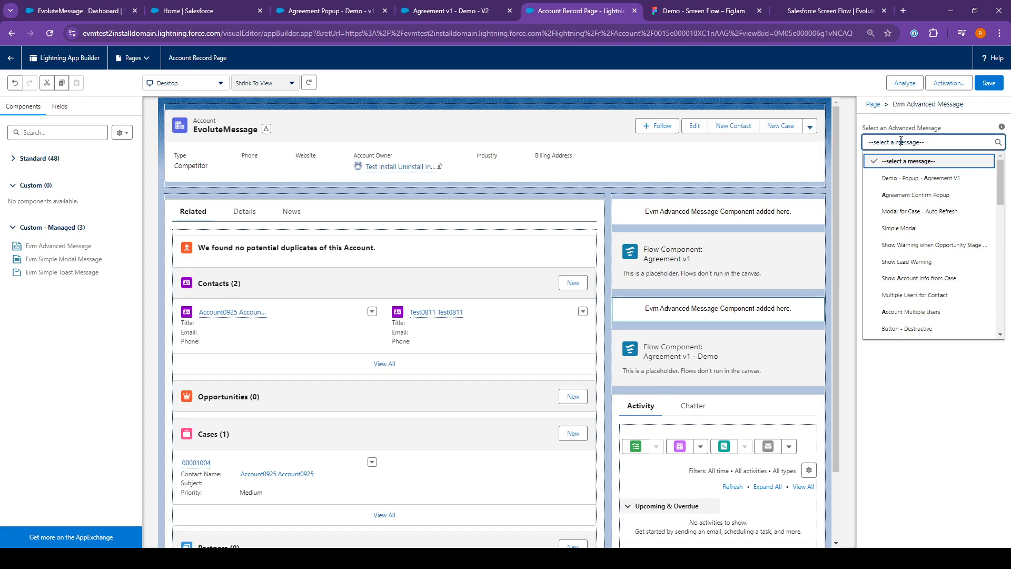
pyautogui.click(905, 179)
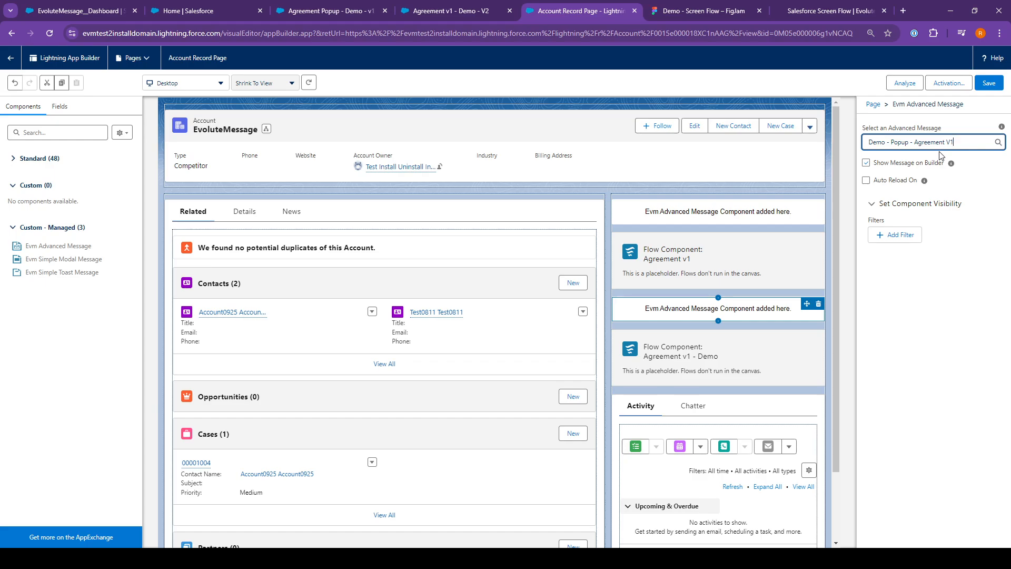
pyautogui.click(989, 83)
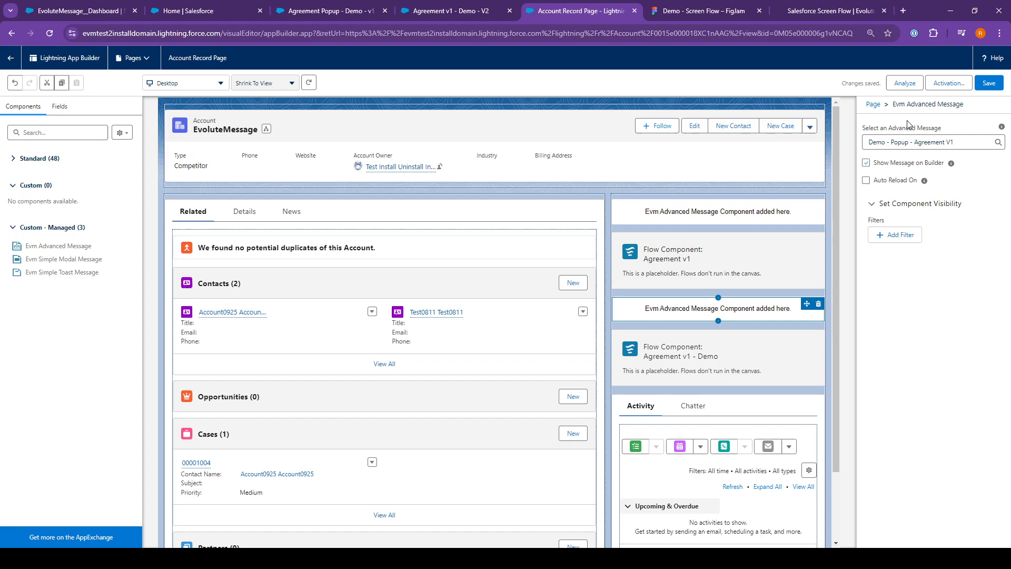
pyautogui.click(11, 58)
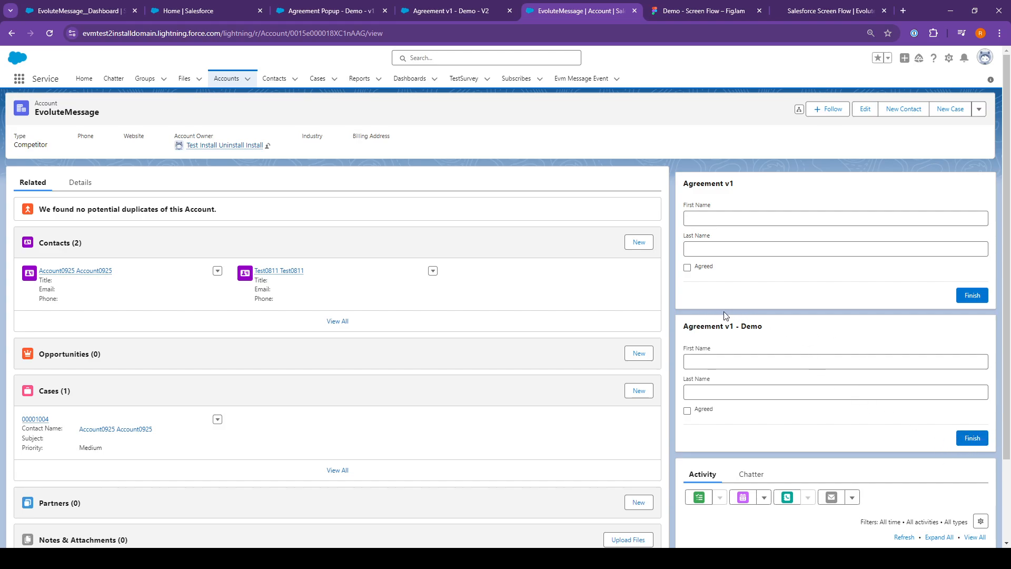
# - Return to the EvoluteMessage dashboard and open the Call Agreement Popup - Button - Demo message for editing
pyautogui.click(309, 8)
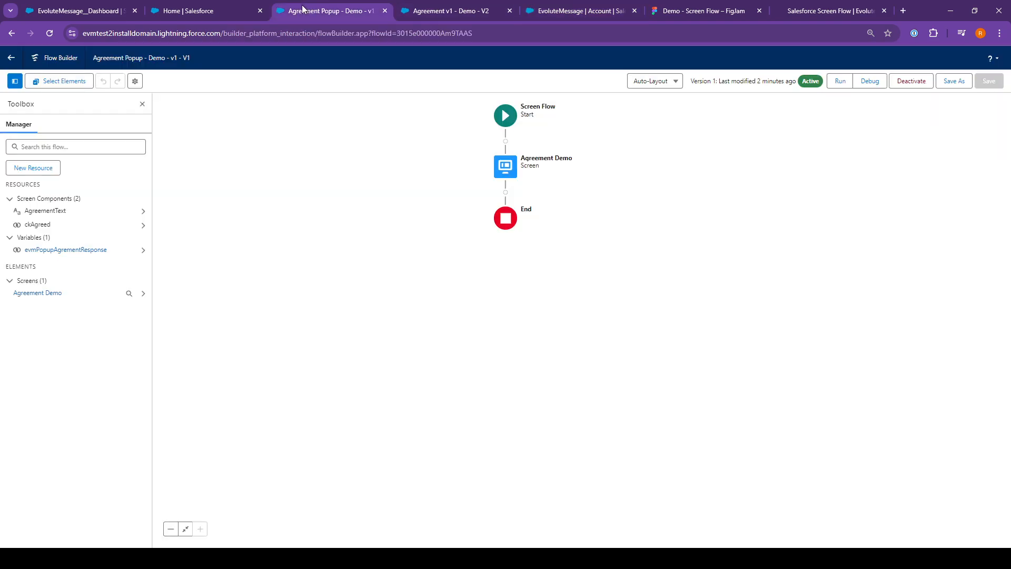
pyautogui.click(87, 11)
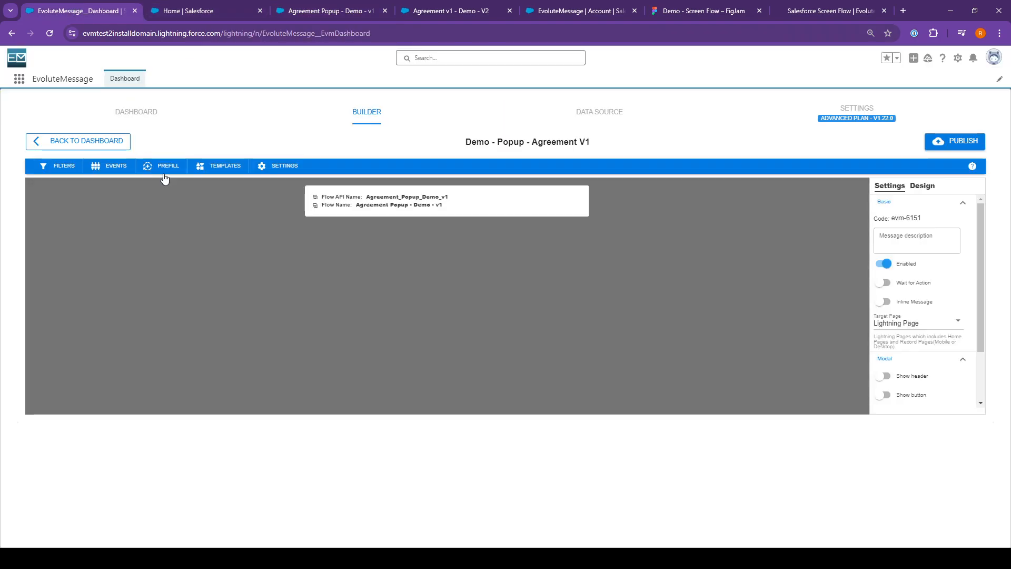
pyautogui.click(84, 140)
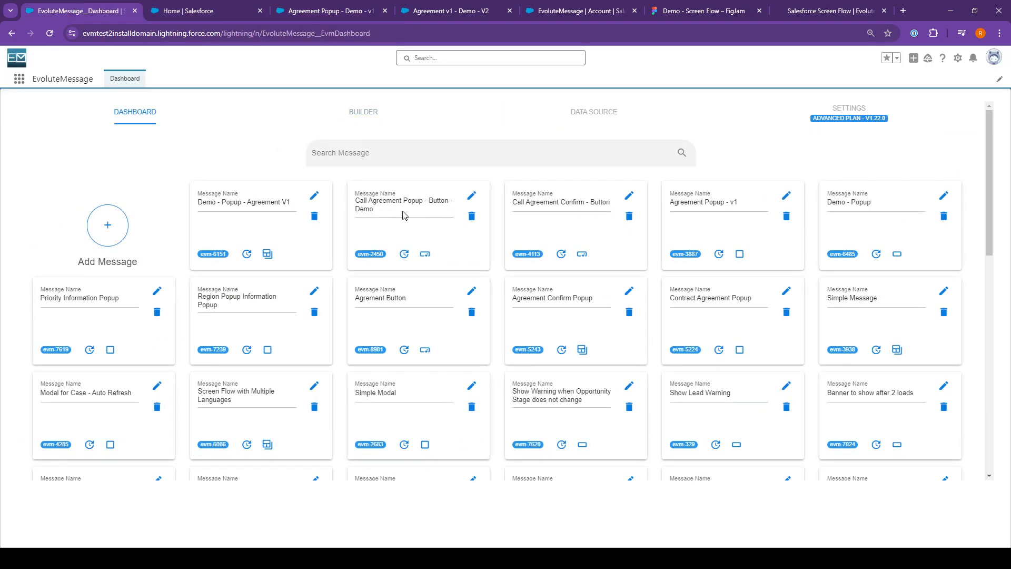
pyautogui.click(471, 195)
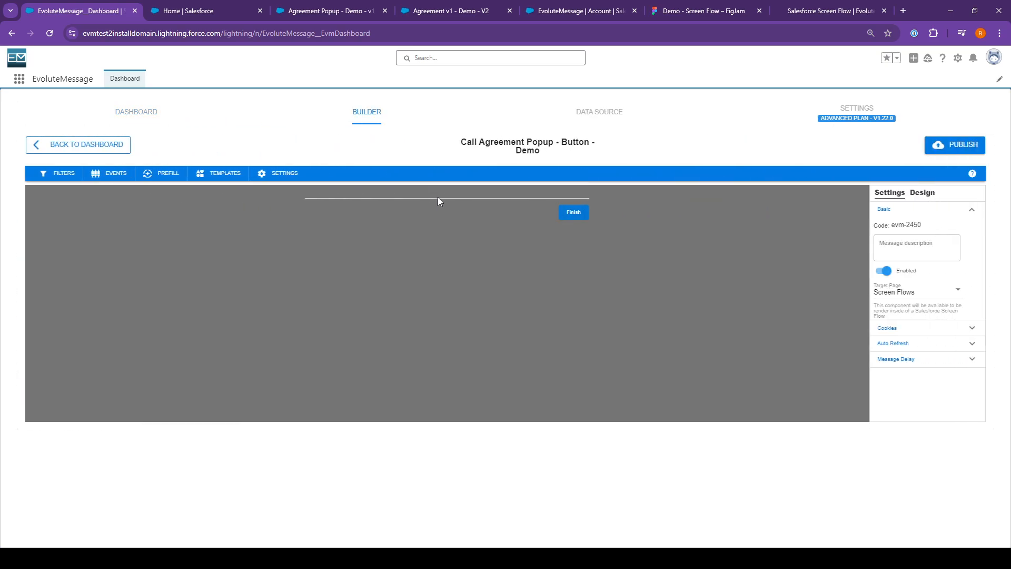
# - Set the Finish button to open Demo - Popup - Agreement V1 and call the Next/Finish flow step on the message closing event
pyautogui.click(574, 212)
pyautogui.click(455, 314)
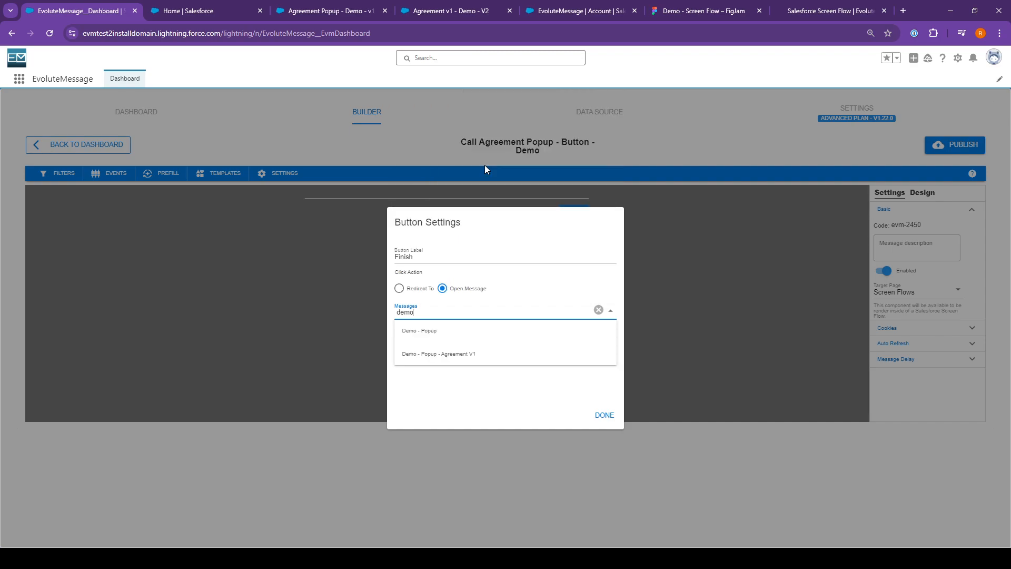
pyautogui.click(466, 354)
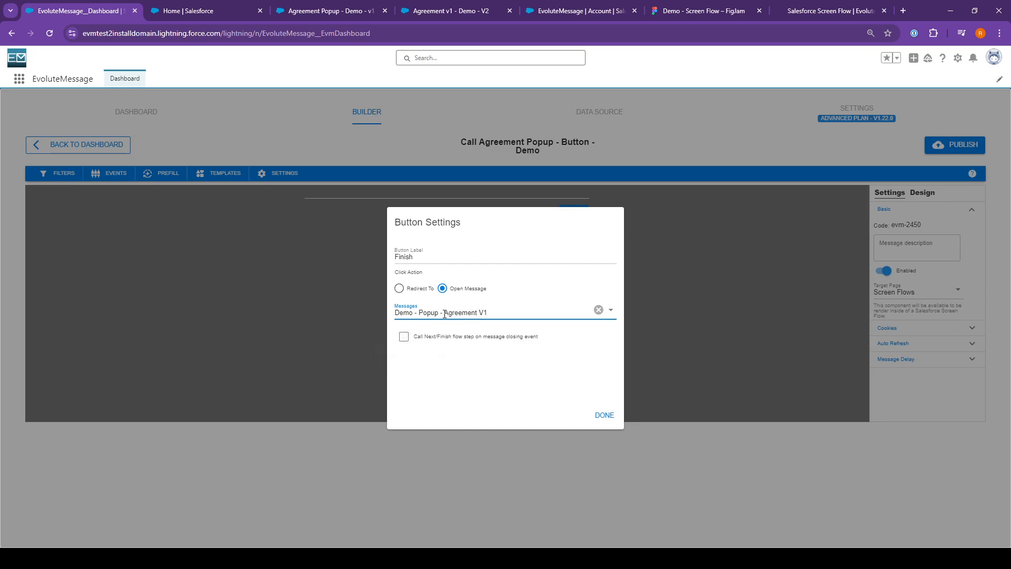
pyautogui.click(404, 337)
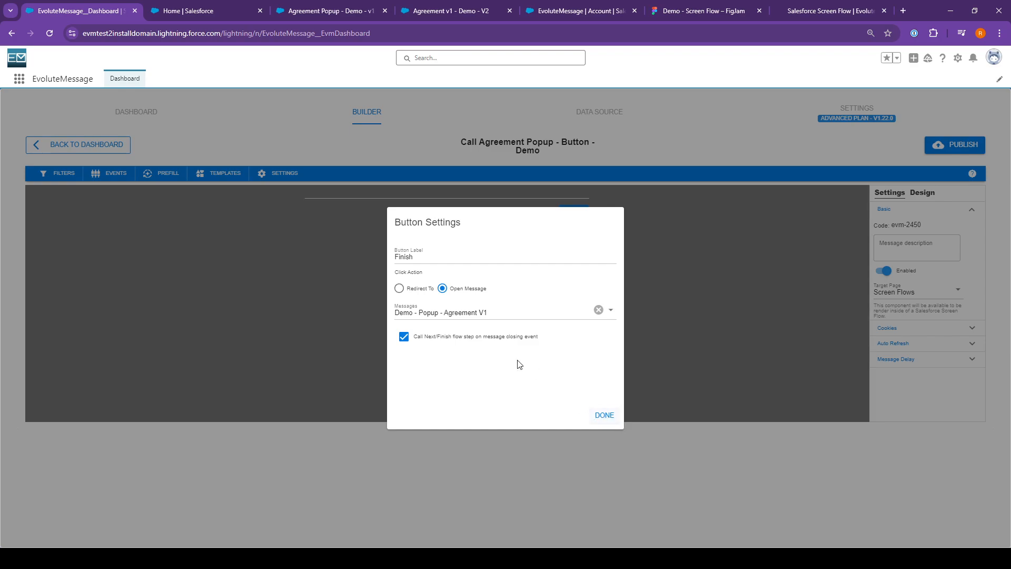
pyautogui.click(606, 418)
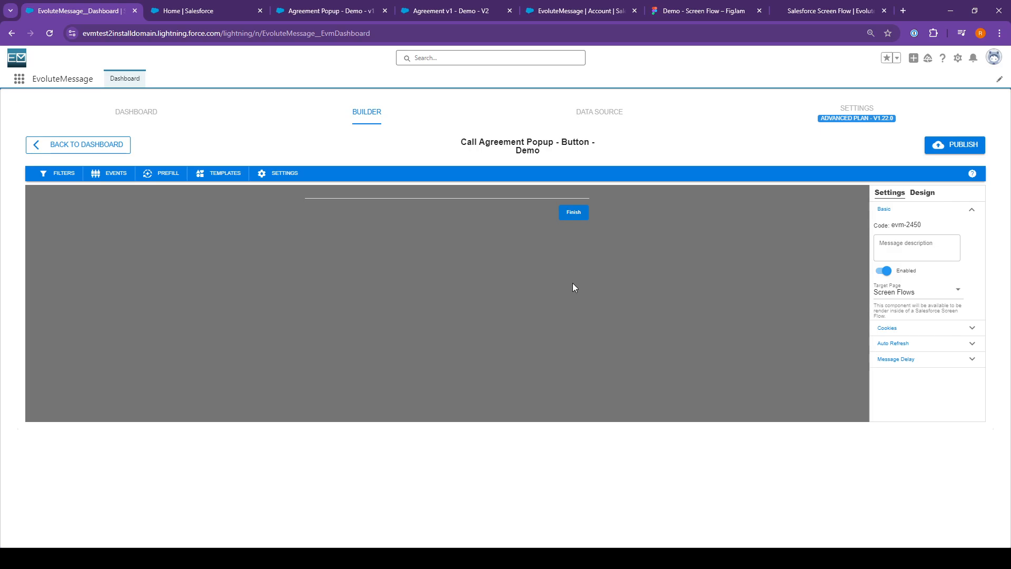
# - Publish the Call Agreement Popup - Button - Demo message, then switch to the EvoluteMessage account record and reload it
pyautogui.click(948, 151)
pyautogui.click(232, 12)
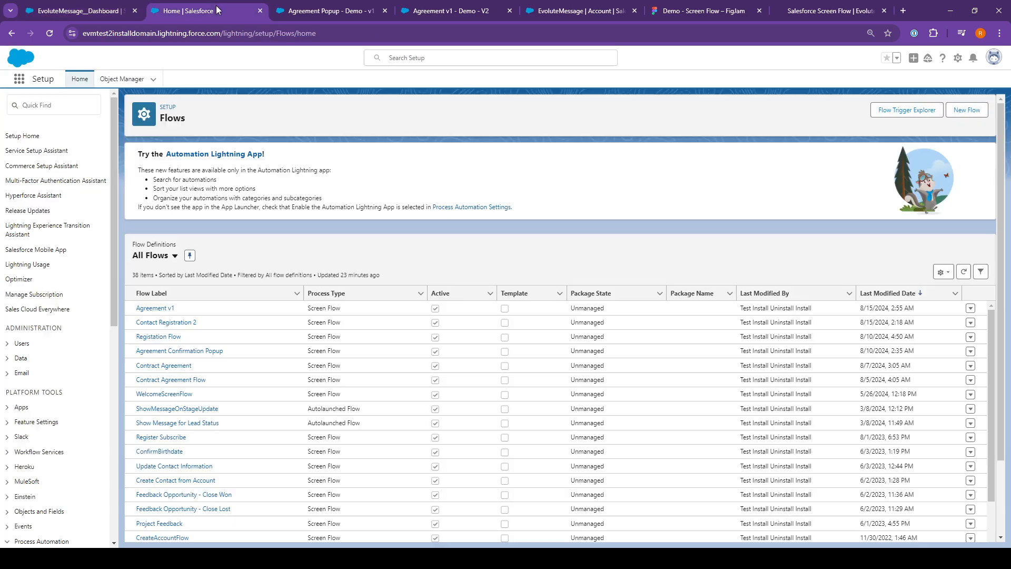
pyautogui.click(310, 8)
pyautogui.click(539, 11)
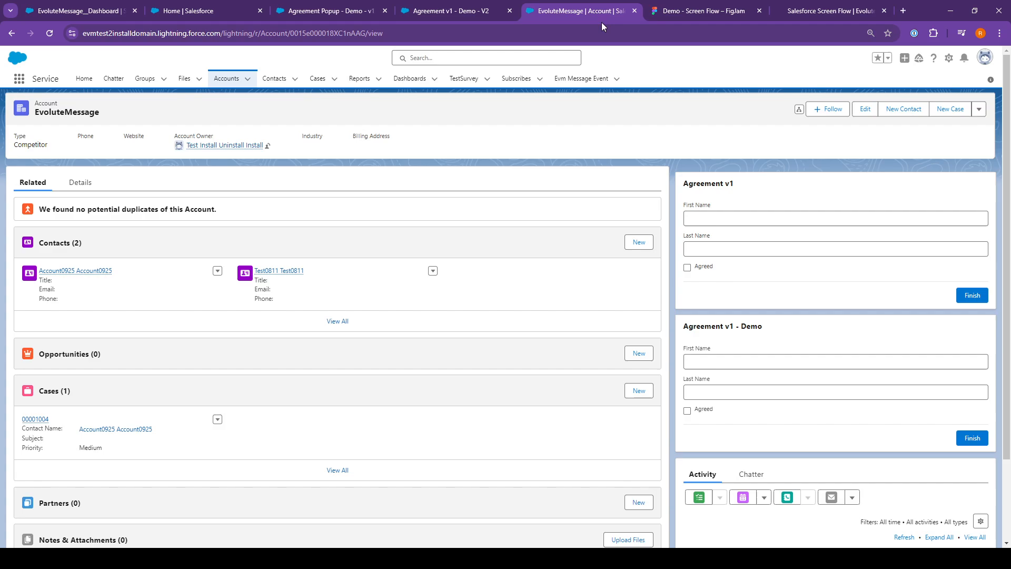
pyautogui.click(50, 33)
# - Test the Agreement v1 - Demo flow by finishing without agreement, agreeing in the popup, and returning to the form from the result screen
pyautogui.click(970, 440)
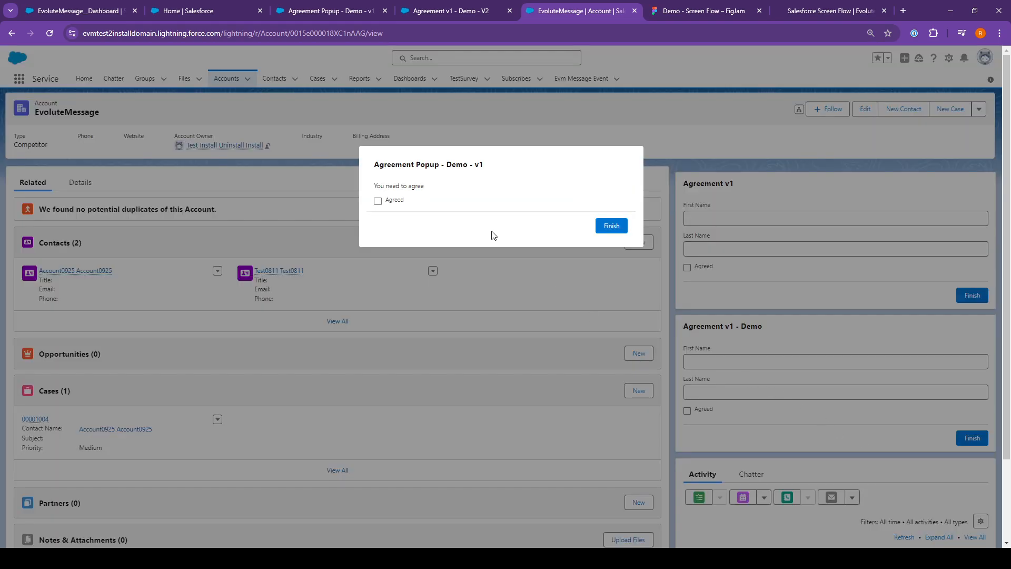
pyautogui.moveTo(416, 165); pyautogui.dragTo(483, 165)
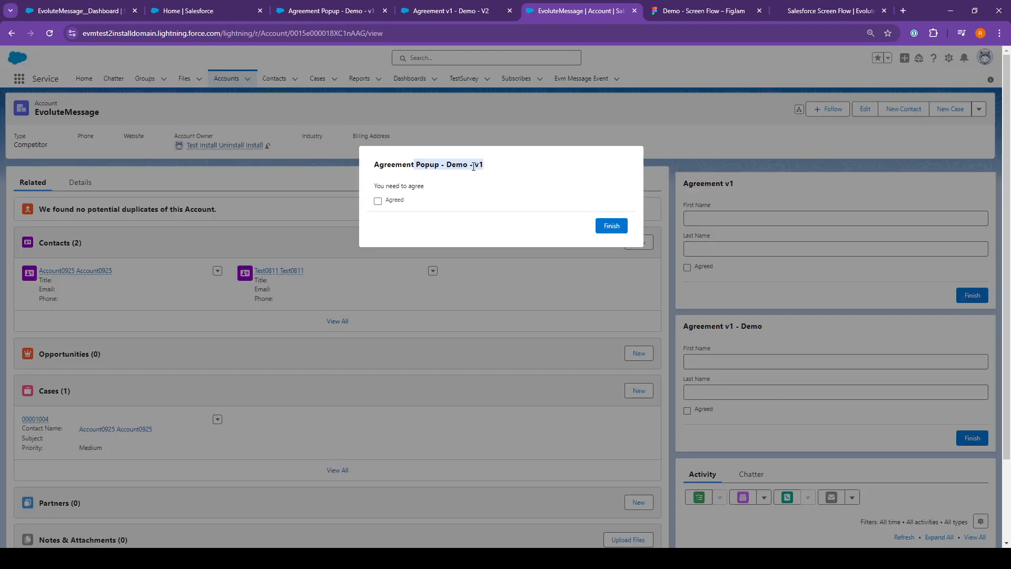
pyautogui.click(475, 165)
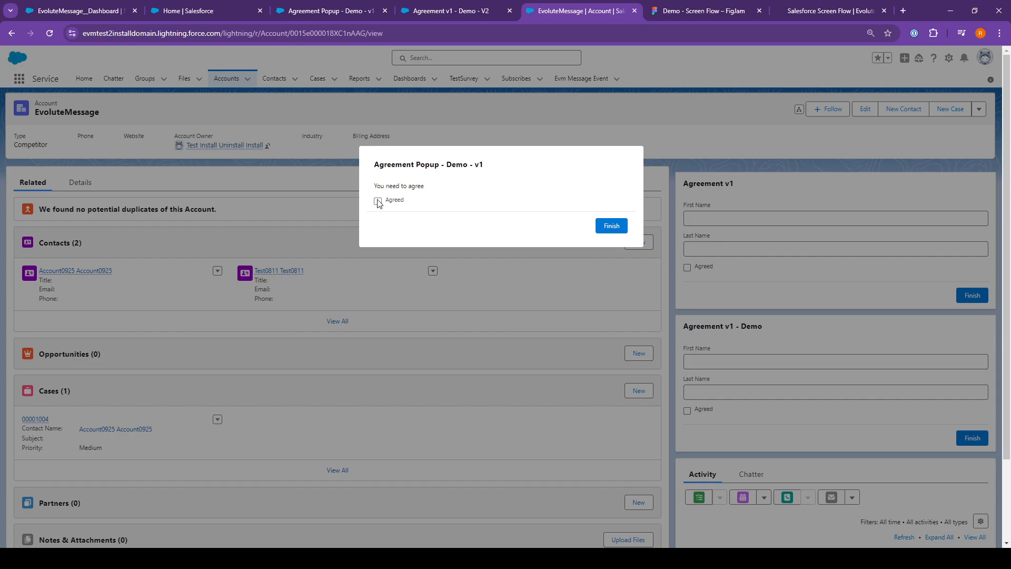
pyautogui.click(378, 201)
pyautogui.click(608, 227)
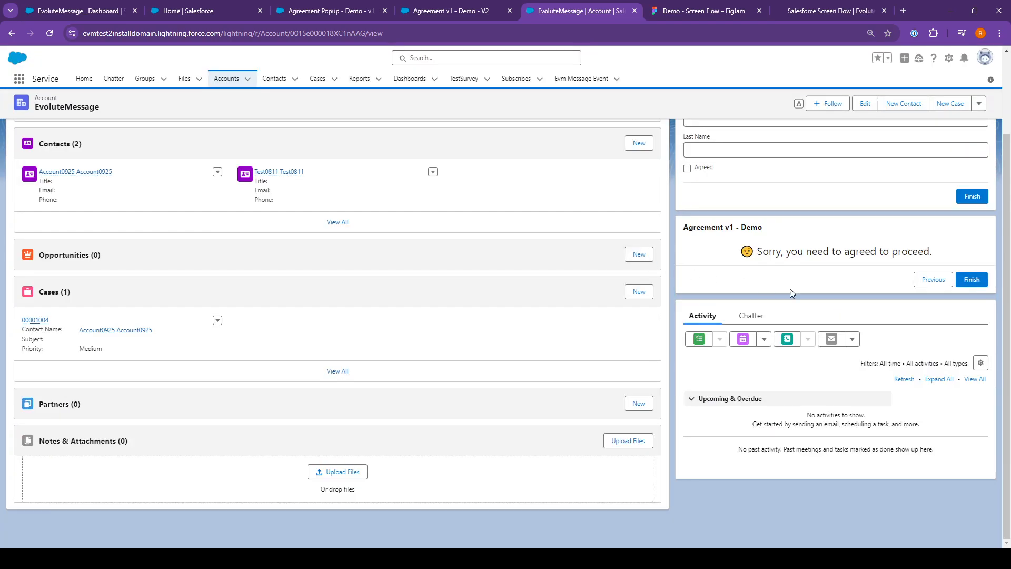
pyautogui.moveTo(758, 253); pyautogui.dragTo(788, 256)
pyautogui.click(790, 246)
pyautogui.click(934, 280)
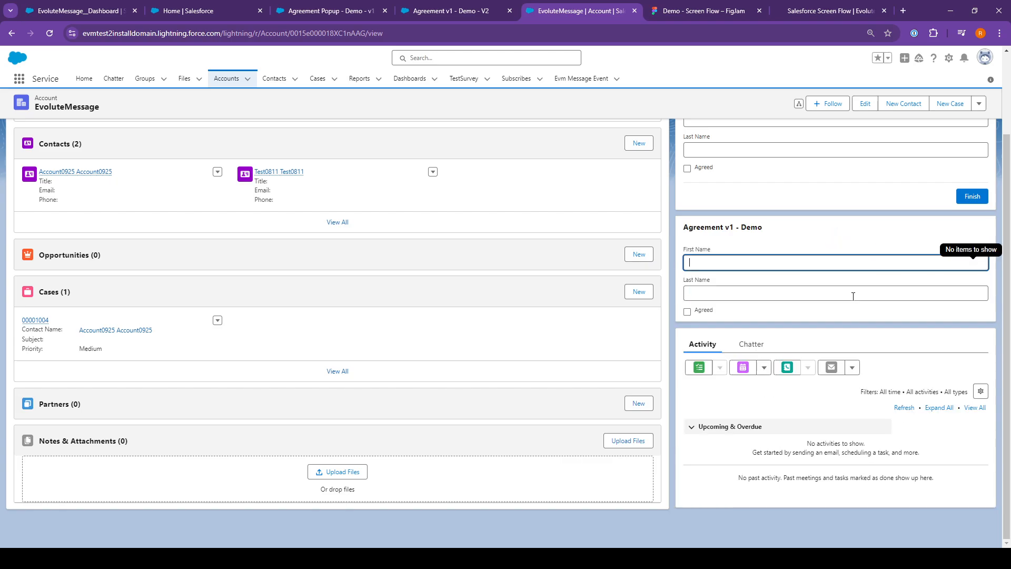
# - Test the Agreement v1 - Demo flow with Agreed checked, finishing both the popup and the result screen
pyautogui.click(688, 314)
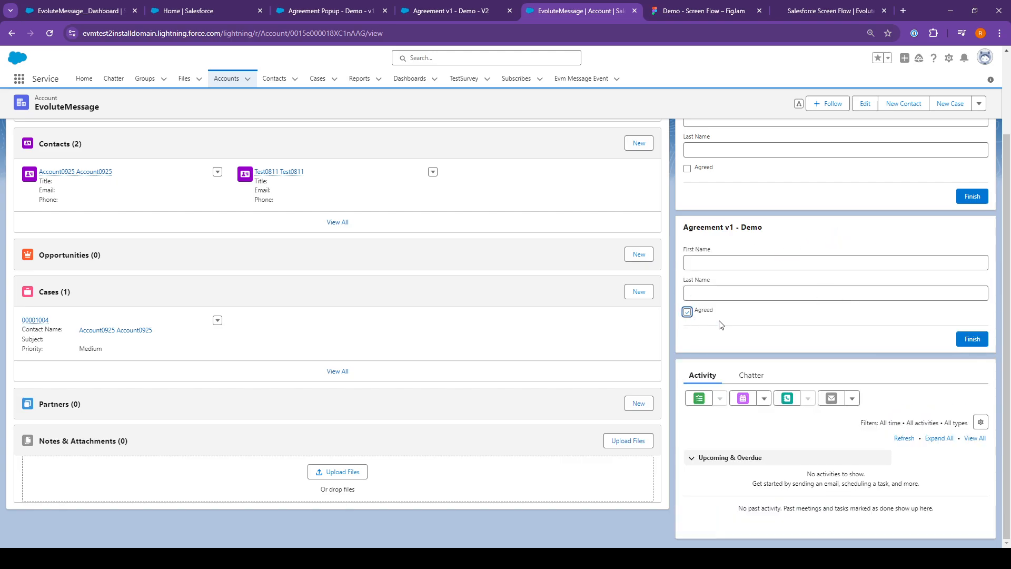
pyautogui.click(972, 340)
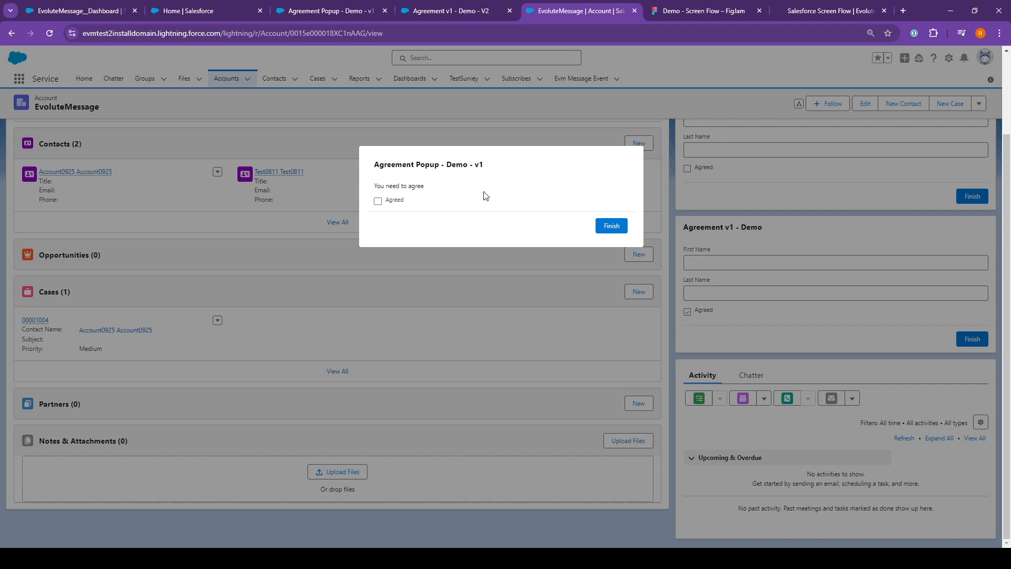
pyautogui.click(687, 311)
pyautogui.click(603, 228)
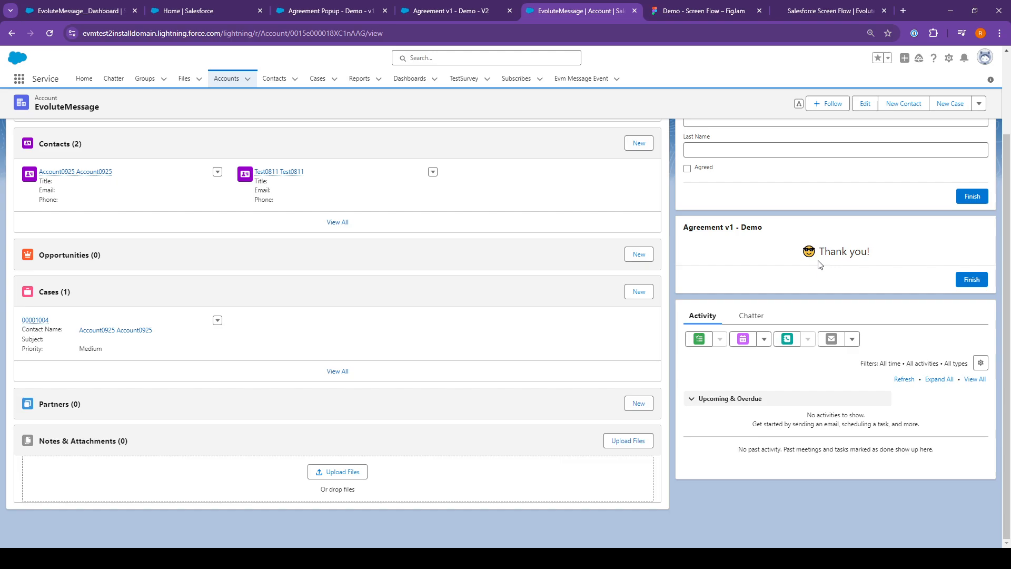
pyautogui.click(969, 282)
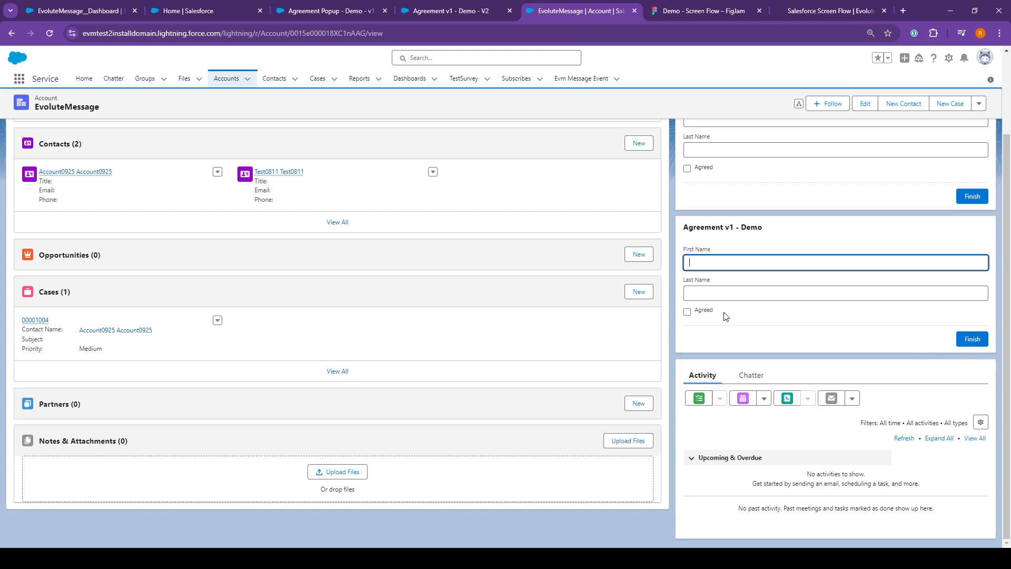
# - Switch to the EvoluteMessage screen flow guide and copy the evmOpenMessage formula given for Dynamic Settings in step 4.4.1
pyautogui.click(816, 15)
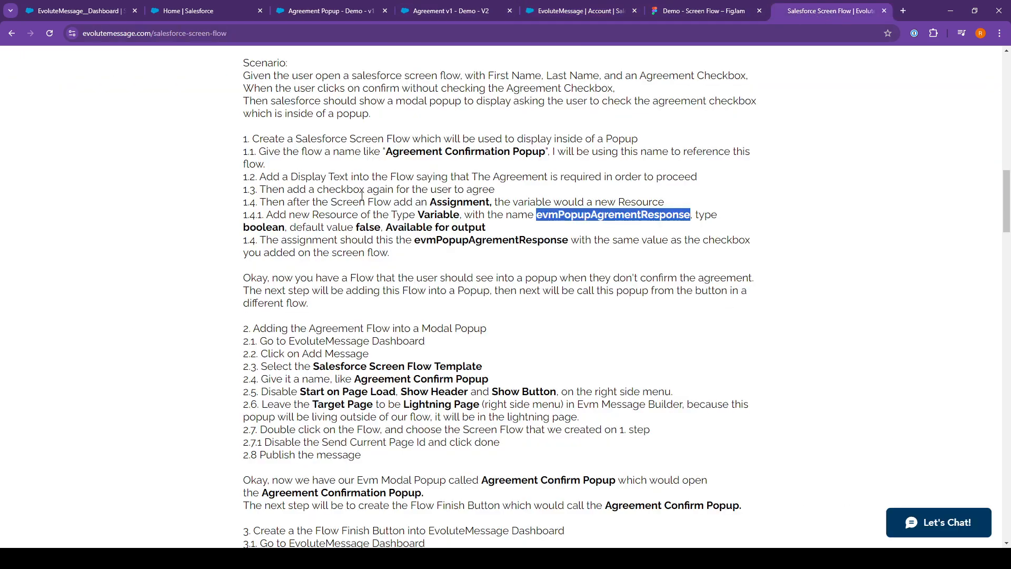
pyautogui.scroll(-4, 462, 308)
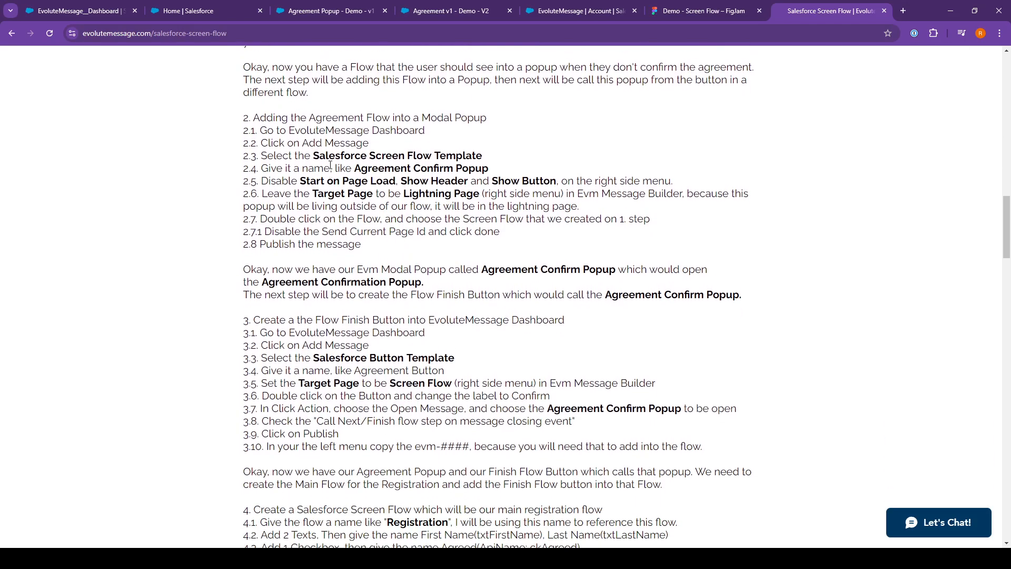
pyautogui.moveTo(267, 119); pyautogui.dragTo(311, 194)
pyautogui.click(404, 233)
pyautogui.scroll(-5, 377, 371)
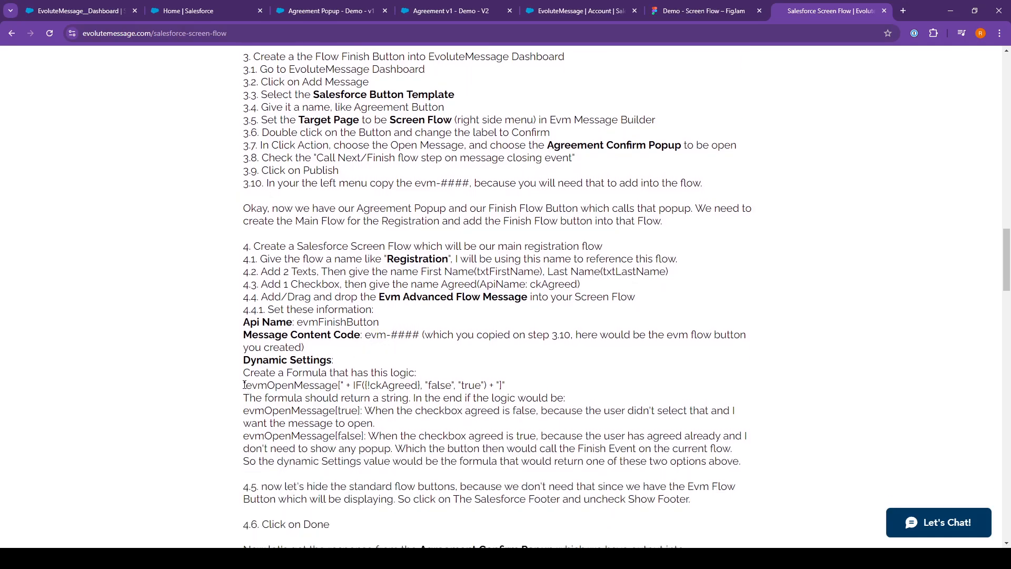
pyautogui.moveTo(243, 388); pyautogui.dragTo(516, 389)
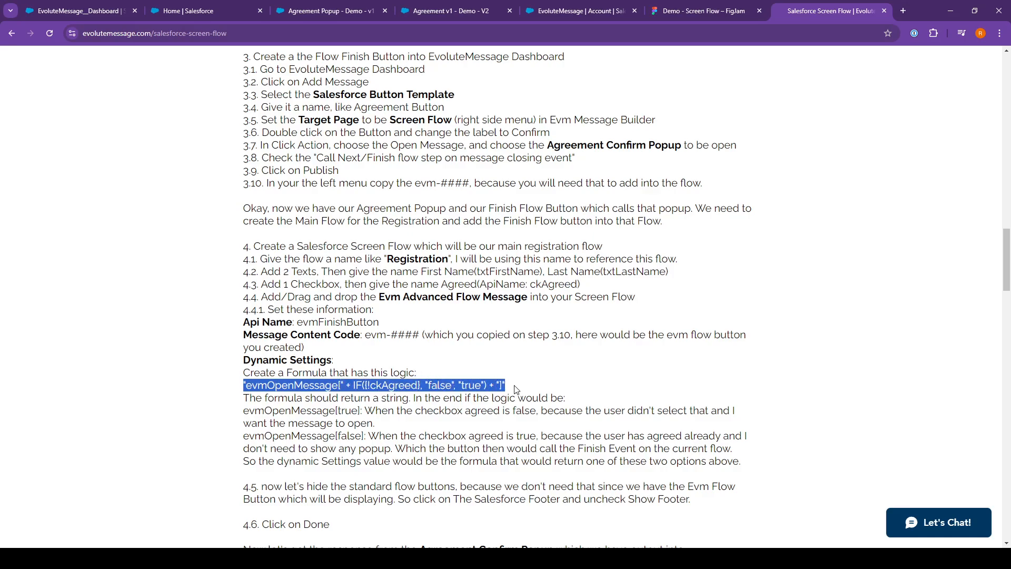
pyautogui.doubleClick(394, 385)
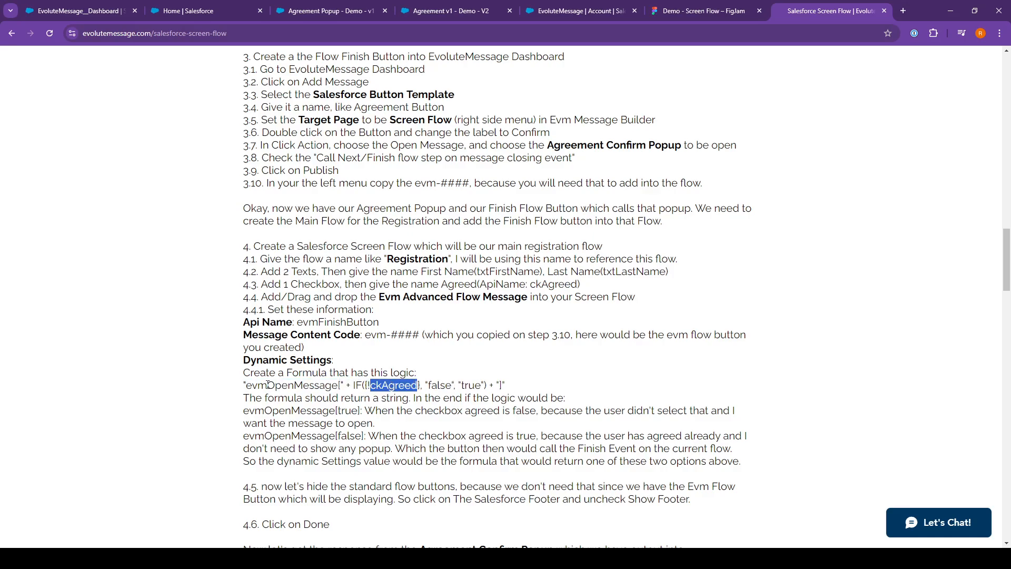
pyautogui.moveTo(240, 389); pyautogui.dragTo(394, 389)
pyautogui.click(428, 388)
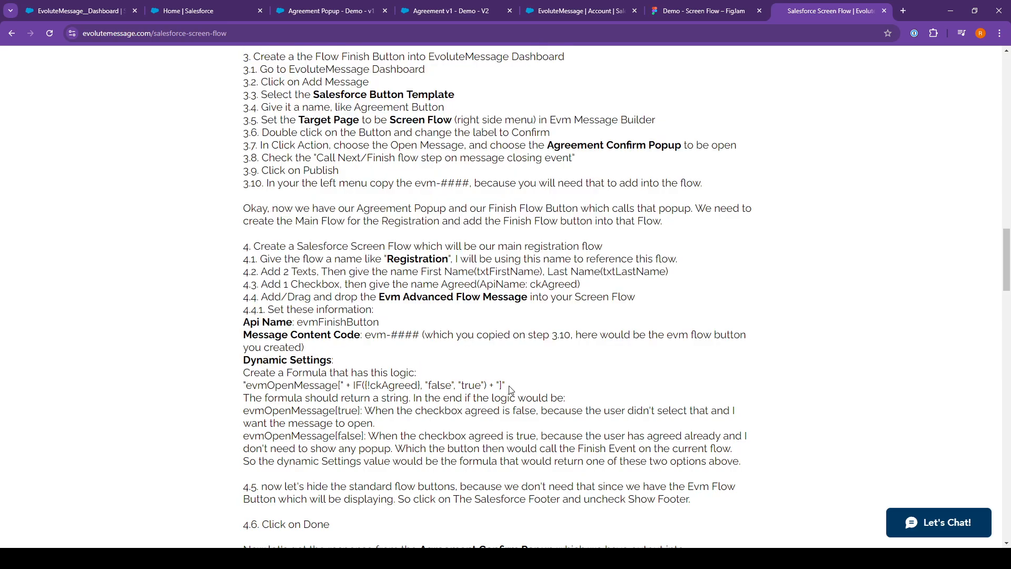
pyautogui.moveTo(509, 389); pyautogui.dragTo(244, 383)
pyautogui.hotkey('ctrl', 'c')
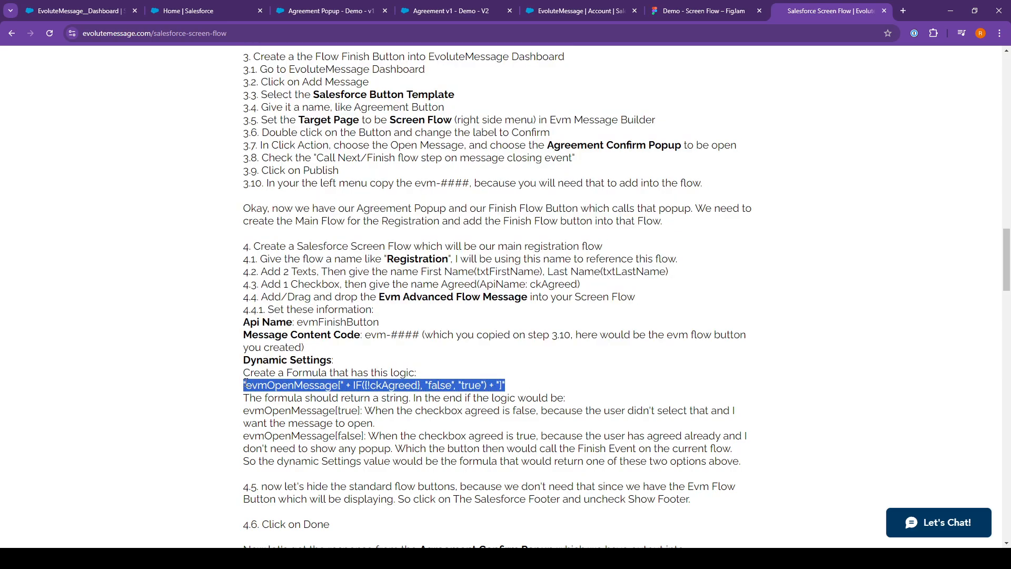
# - Switch to the Agreement v1 - Demo flow, open the Agreement Page screen for editing, and select its Evm Advanced Flow Message component
pyautogui.click(323, 10)
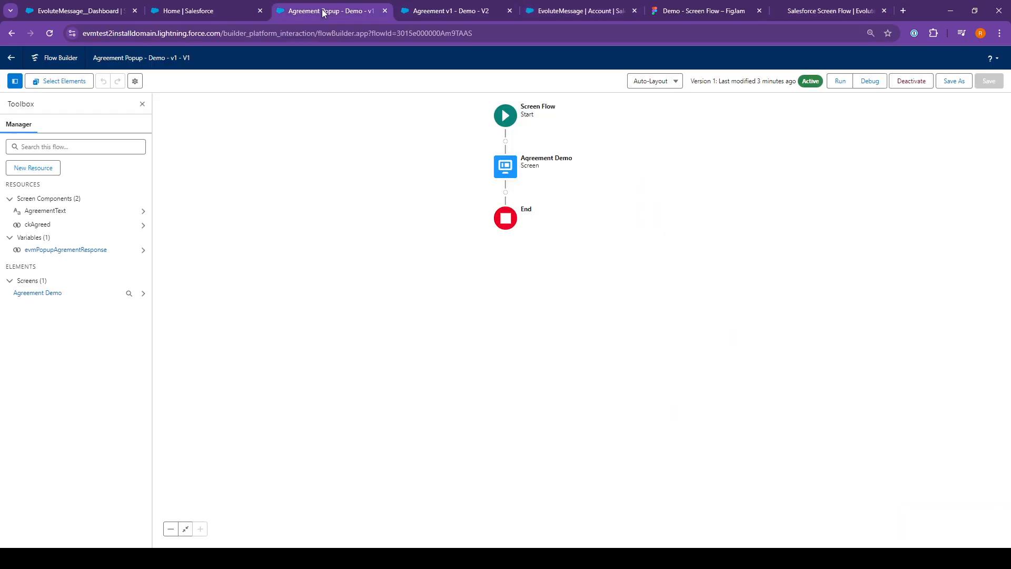
pyautogui.click(230, 7)
pyautogui.click(297, 11)
pyautogui.click(450, 11)
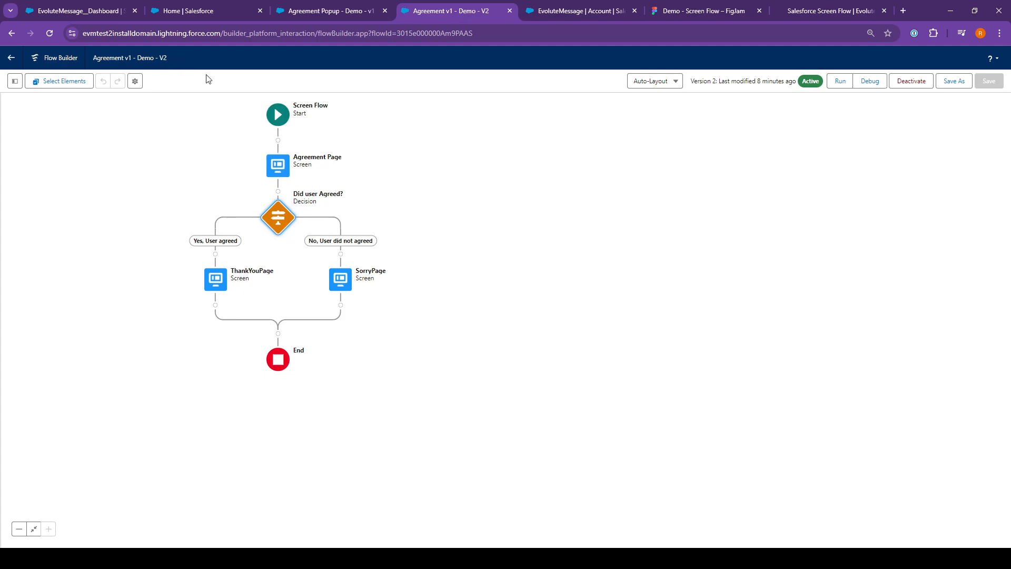
pyautogui.doubleClick(279, 165)
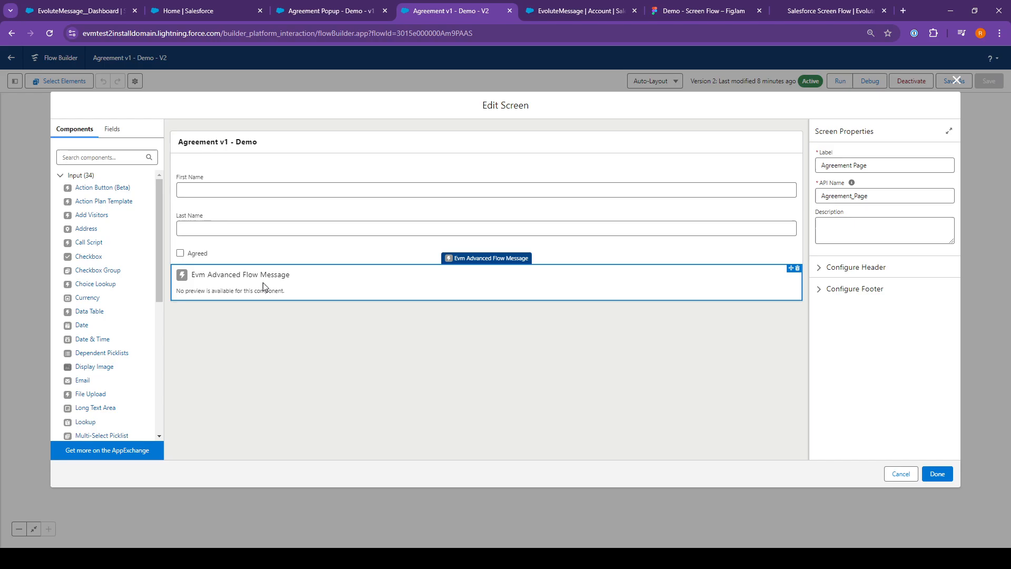
pyautogui.click(310, 282)
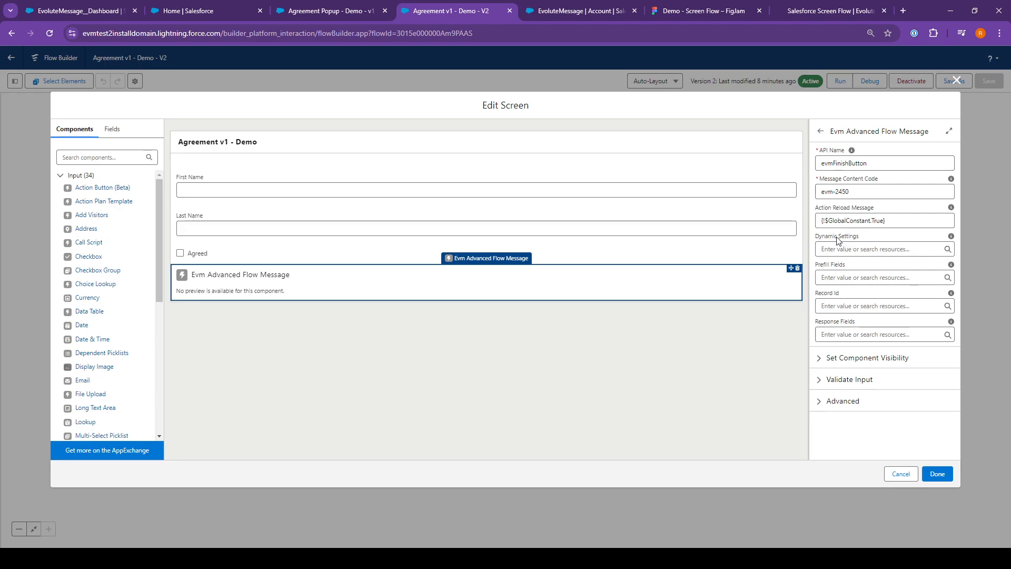
# - Start a new Formula resource for the component's Dynamic Settings with the API name evmDynamicSettings
pyautogui.click(845, 248)
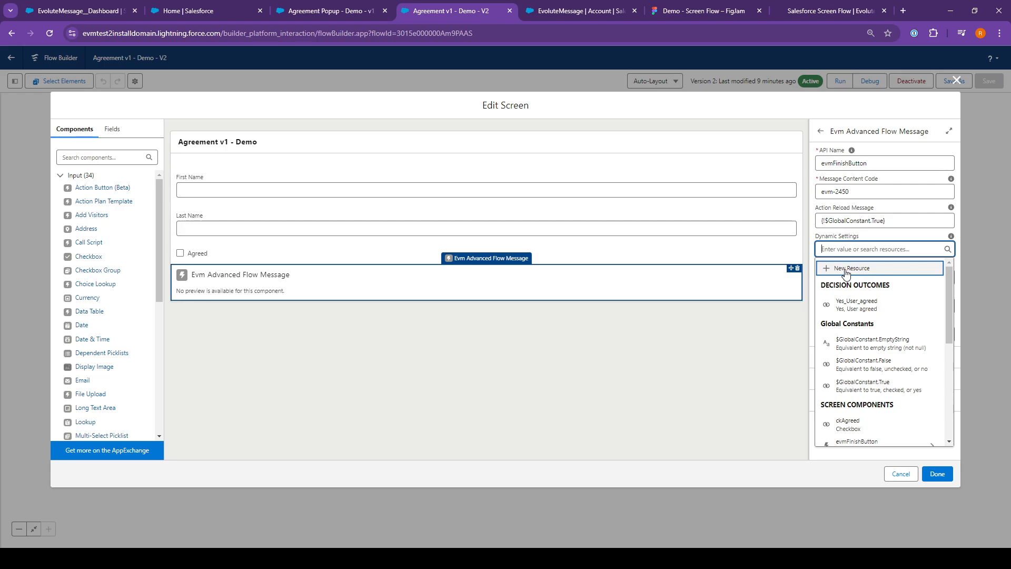
pyautogui.click(845, 269)
pyautogui.click(357, 258)
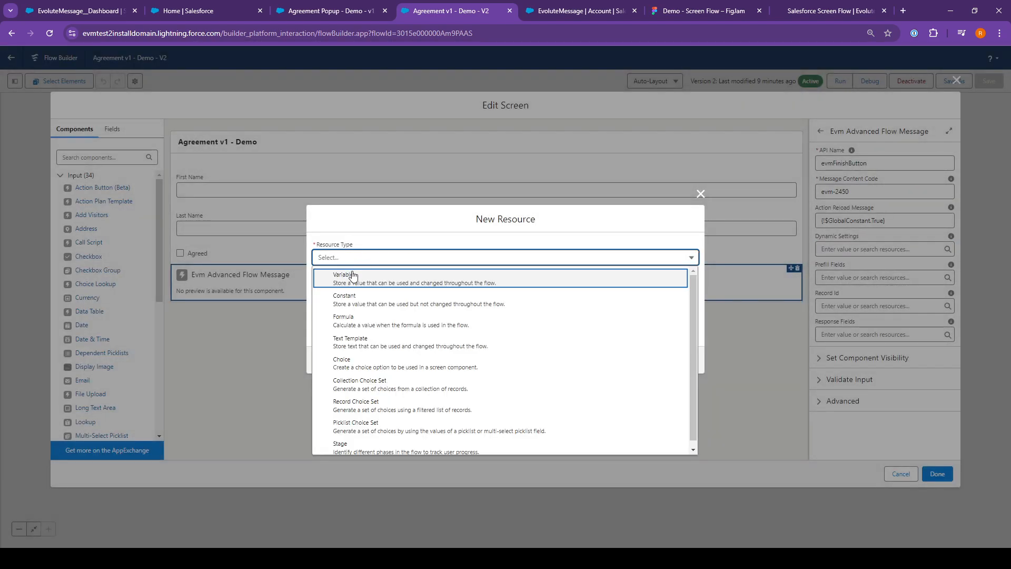
pyautogui.click(360, 320)
pyautogui.click(336, 229)
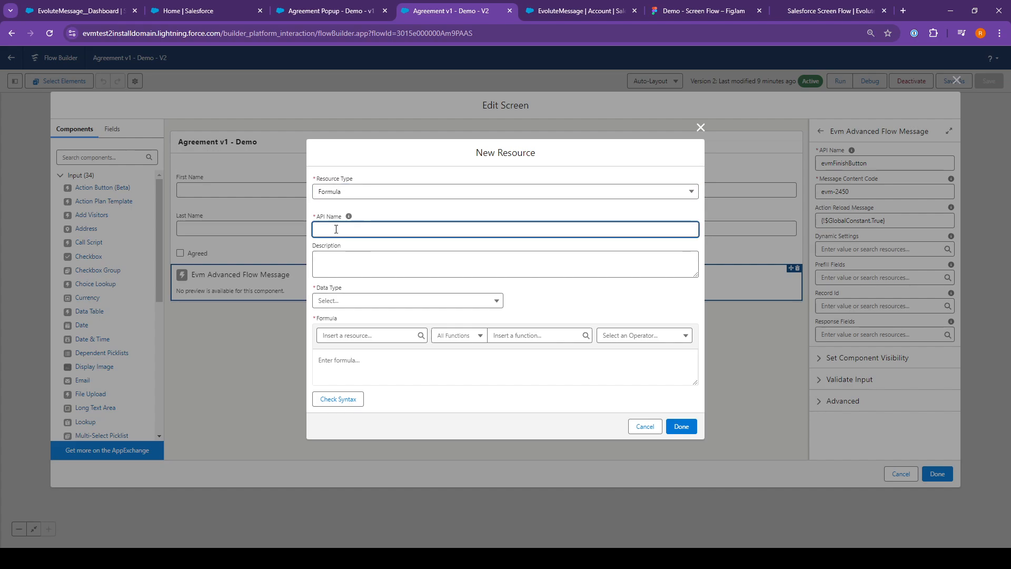
pyautogui.write('evmDynamicSetting')
pyautogui.press('Tab')
pyautogui.press('Tab')
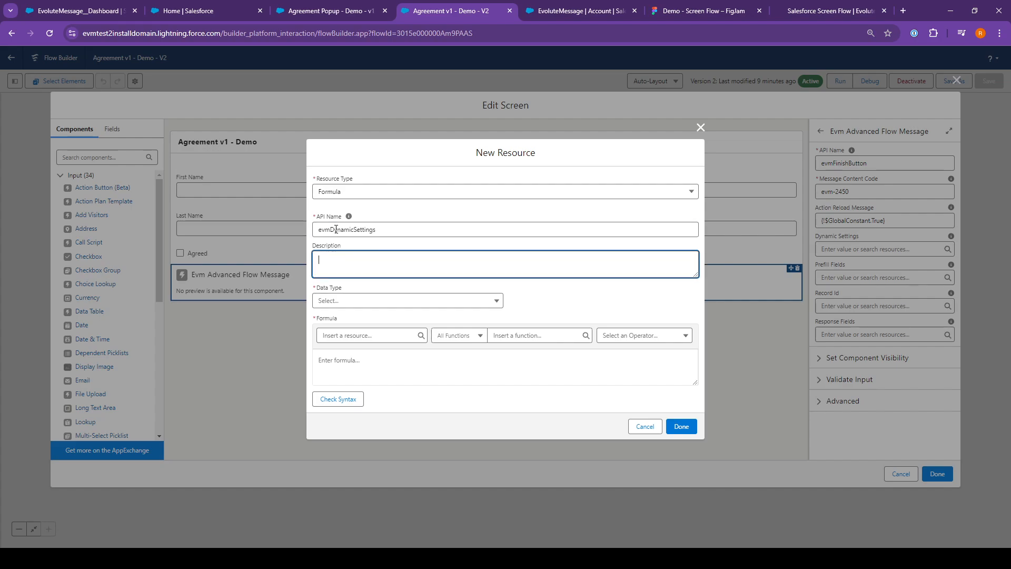
# - Set the resource's data type to Text and its formula to "evmOpenMessage[" + IF({!ckAgreed}, "false", "true") + "]"
pyautogui.click(338, 374)
pyautogui.click(362, 296)
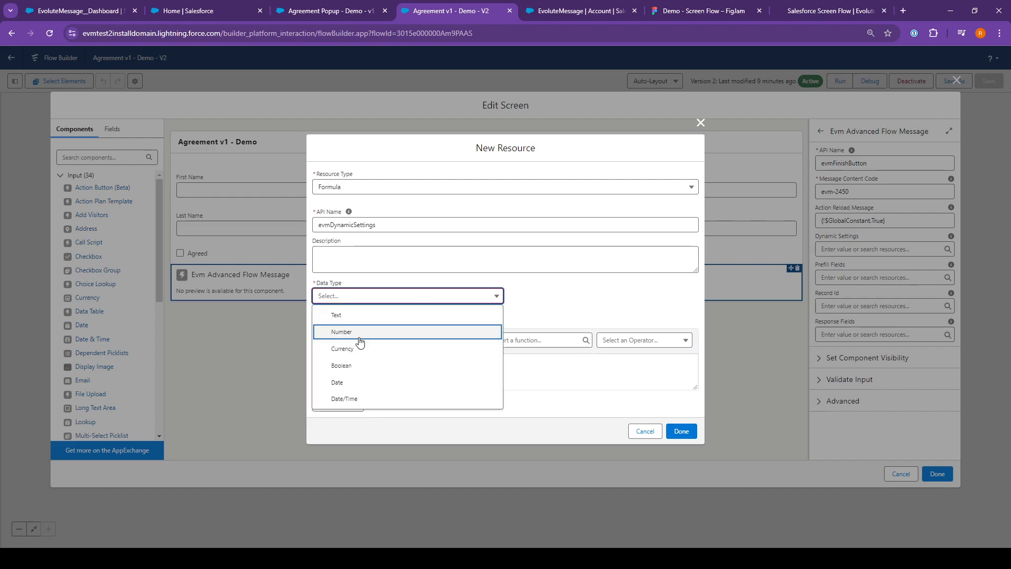
pyautogui.click(361, 318)
pyautogui.click(347, 366)
pyautogui.hotkey('ctrl', 'v')
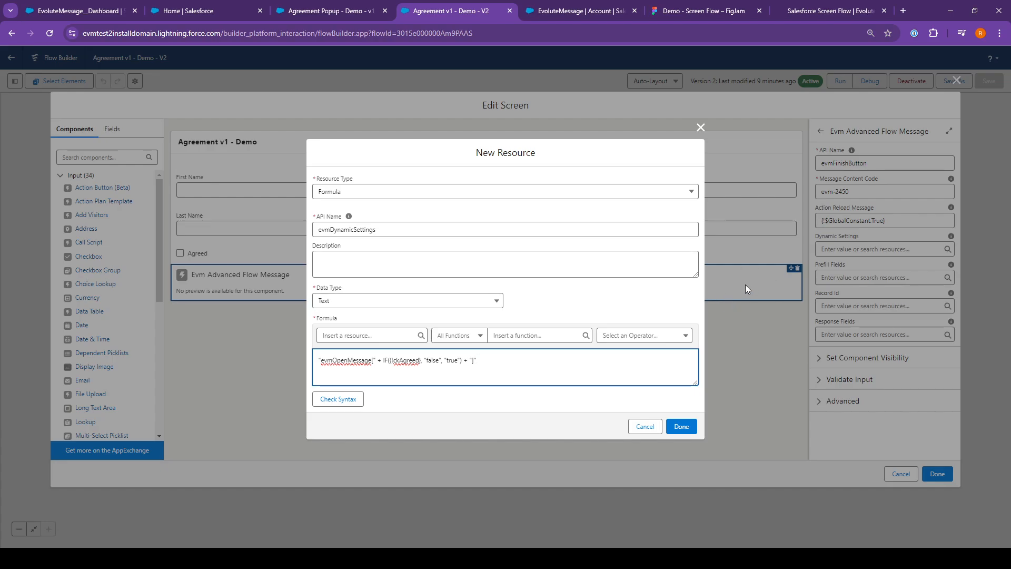
# - Examine how the formula combines evmOpenMessage with the ckAgreed checkbox and its false and true outcomes
pyautogui.doubleClick(344, 361)
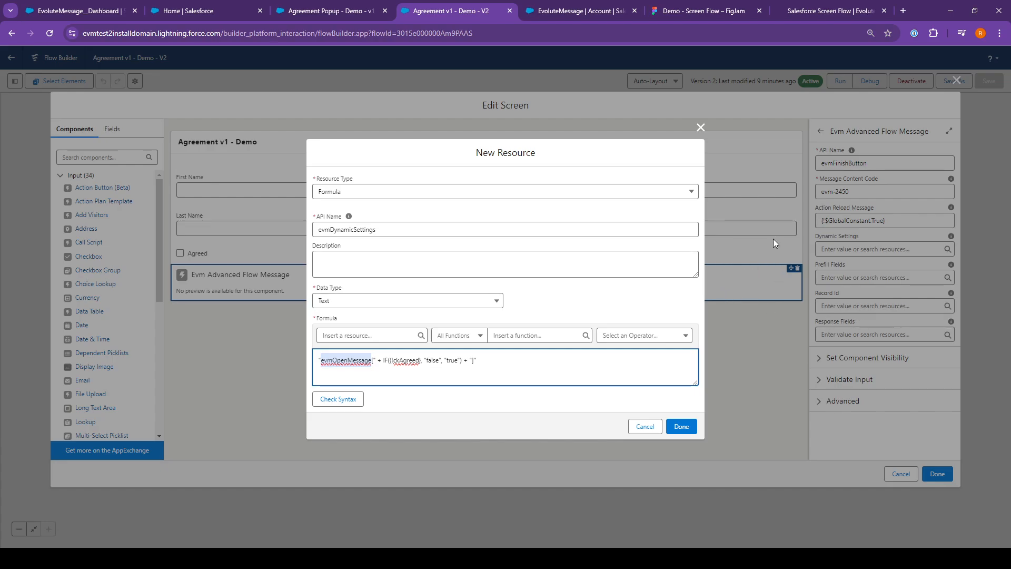
pyautogui.doubleClick(404, 361)
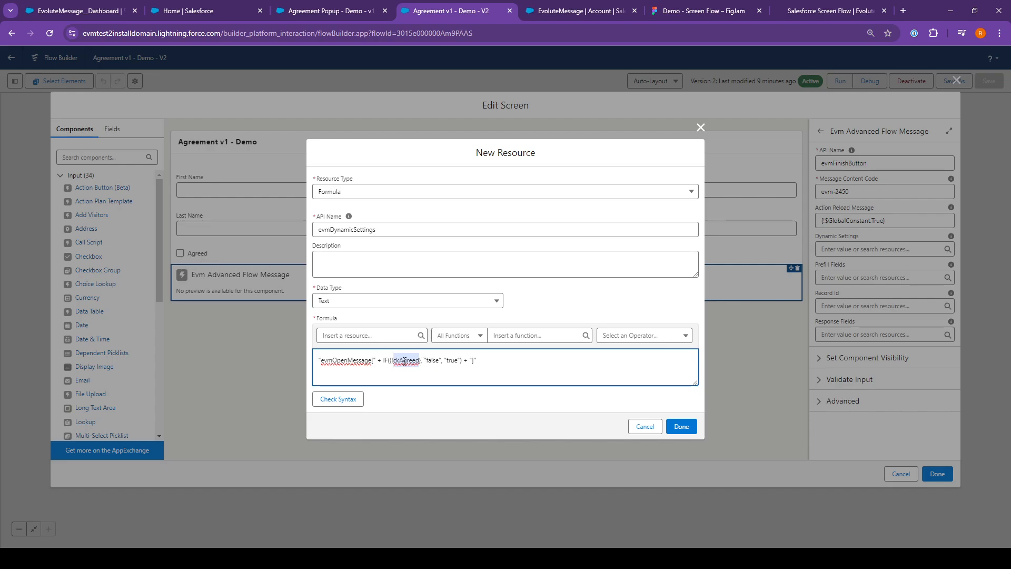
pyautogui.click(402, 361)
pyautogui.doubleClick(452, 361)
pyautogui.doubleClick(351, 362)
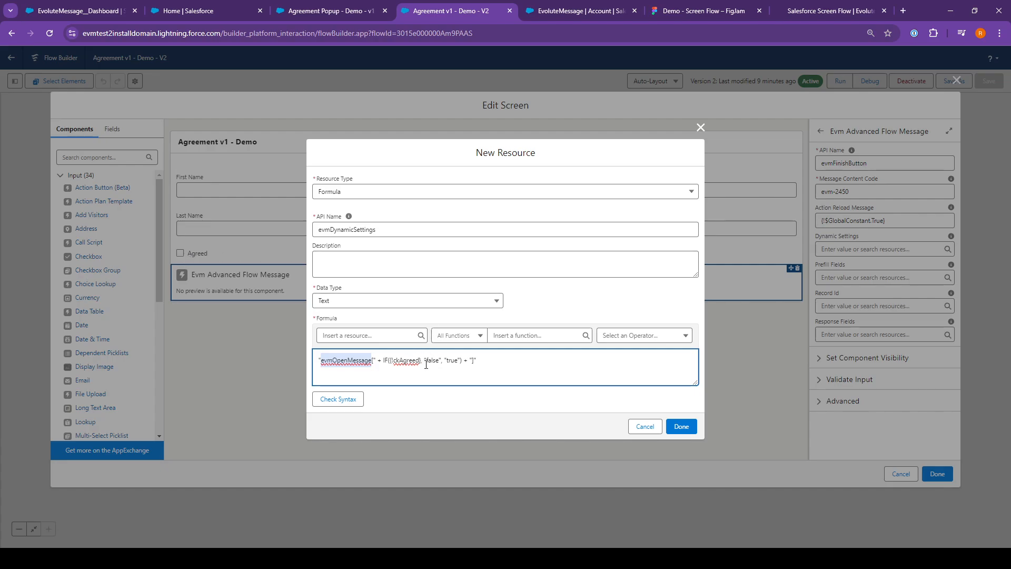
pyautogui.moveTo(425, 361); pyautogui.dragTo(439, 361)
pyautogui.doubleClick(344, 361)
# - Check the formula's syntax, confirm the resource as the Dynamic Settings value, and apply the Agreement Page screen changes
pyautogui.click(339, 398)
pyautogui.click(424, 361)
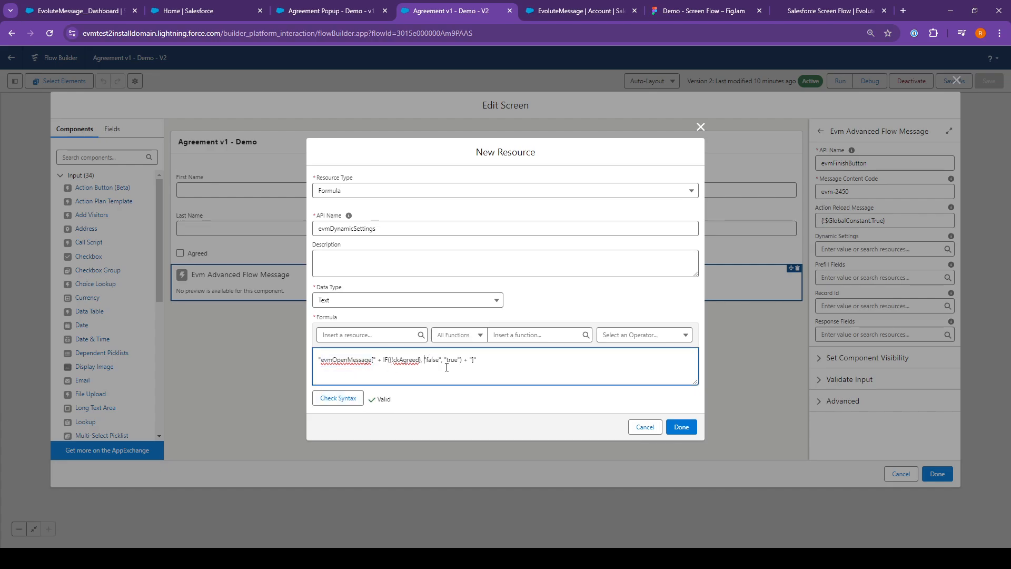
pyautogui.doubleClick(399, 360)
pyautogui.click(440, 358)
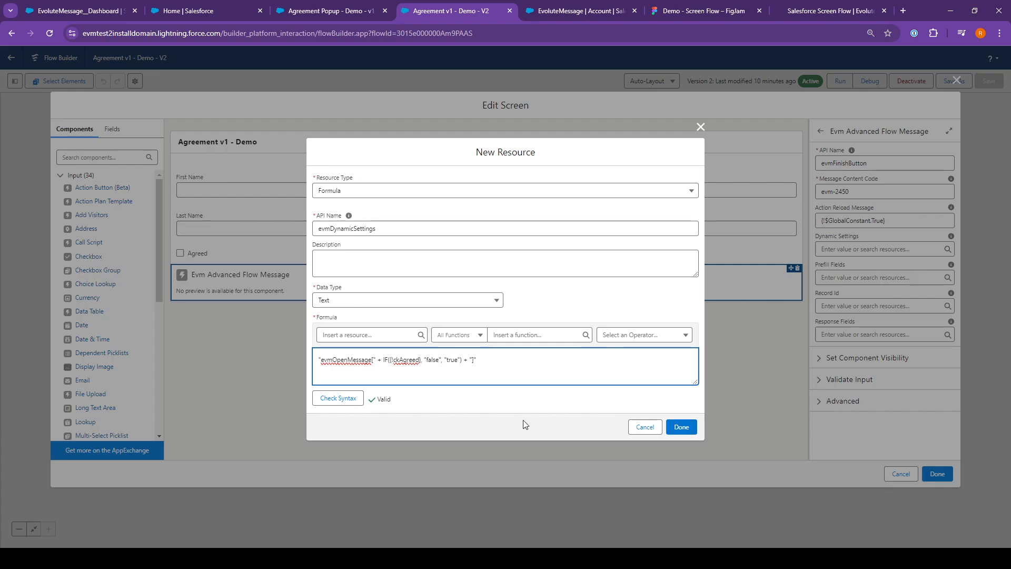
pyautogui.click(681, 427)
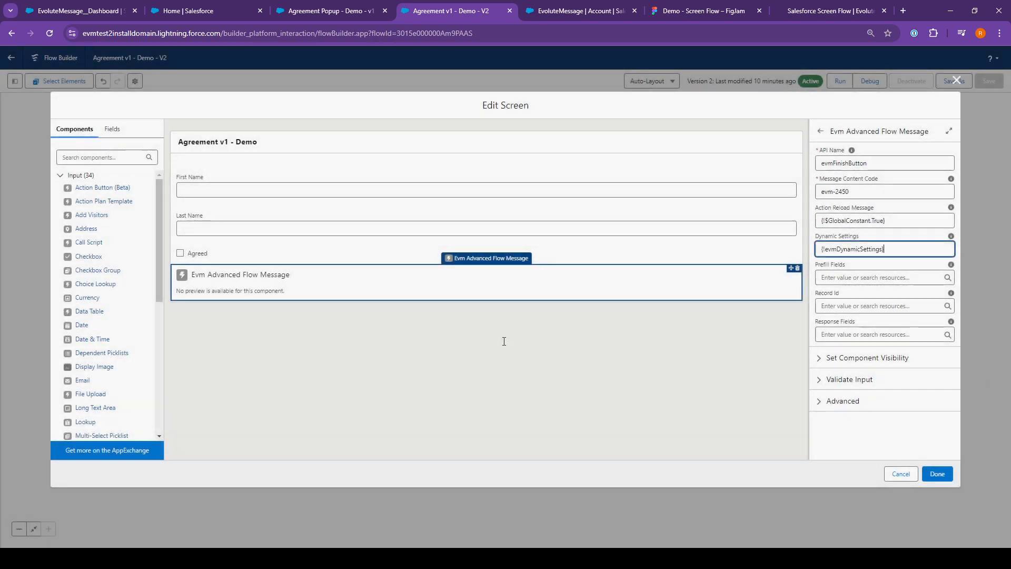
pyautogui.click(943, 477)
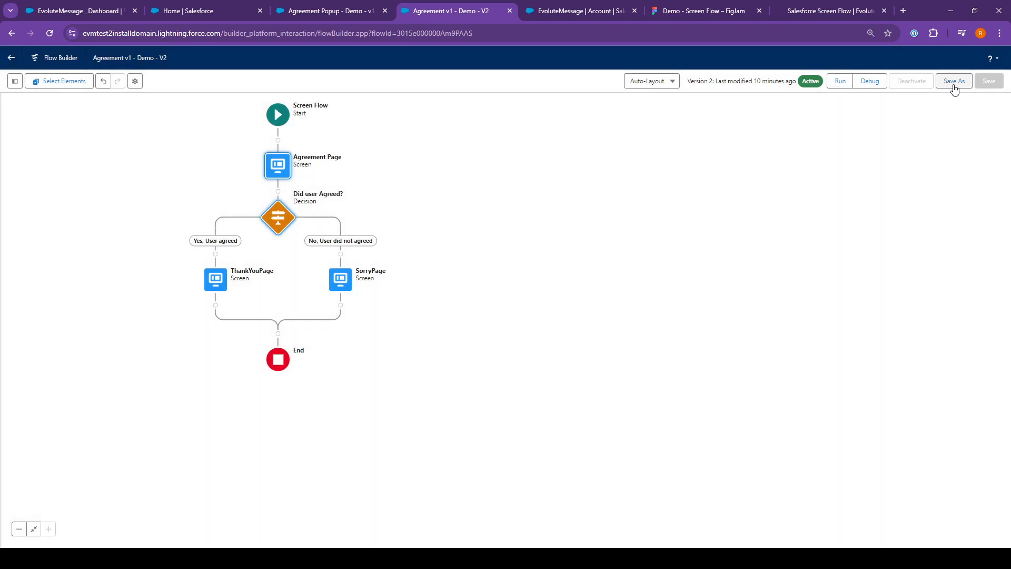
# - Save the Agreement v1 - Demo flow as a new version and activate that version
pyautogui.click(954, 82)
pyautogui.click(682, 365)
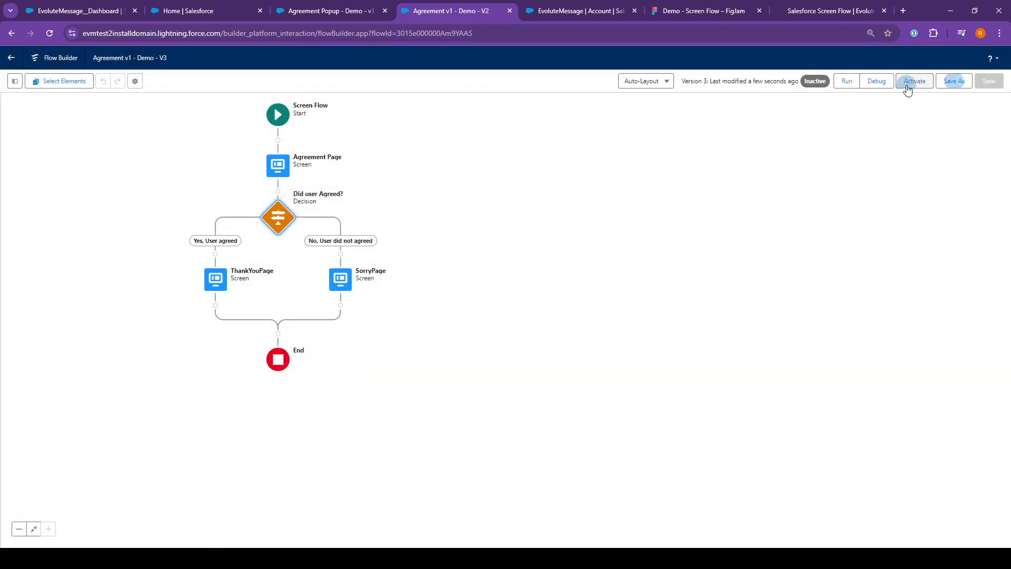
pyautogui.click(907, 87)
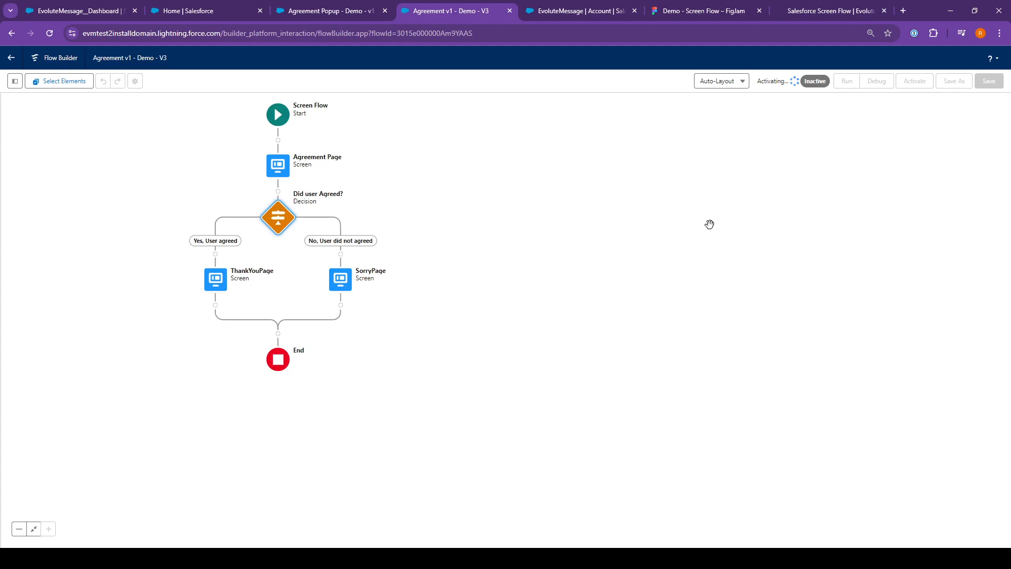
# - Reload the EvoluteMessage account page, test the Agreement v1 - Demo form with Agreed checked, and finish its closing screen
pyautogui.click(327, 13)
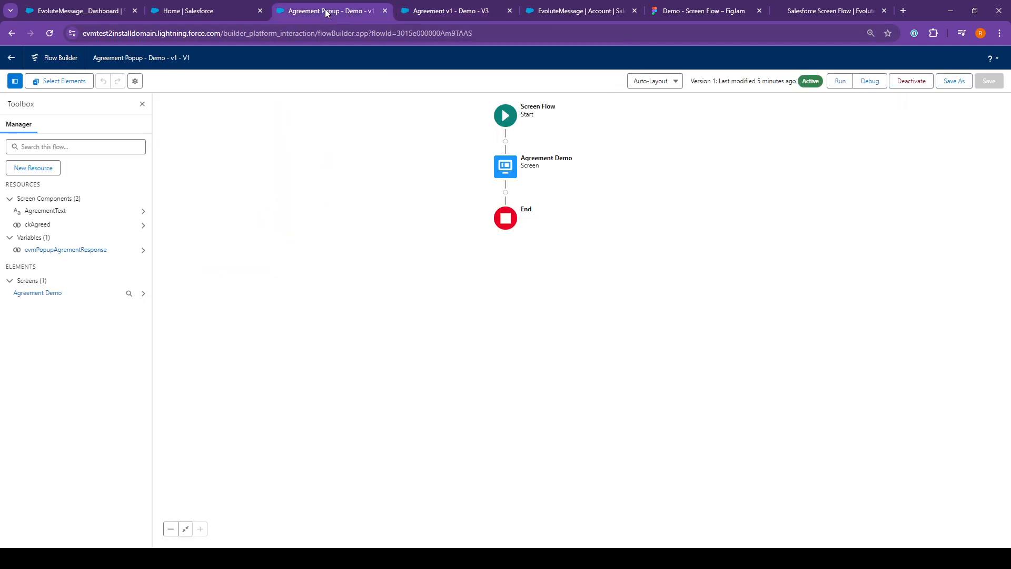
pyautogui.click(529, 12)
pyautogui.click(49, 33)
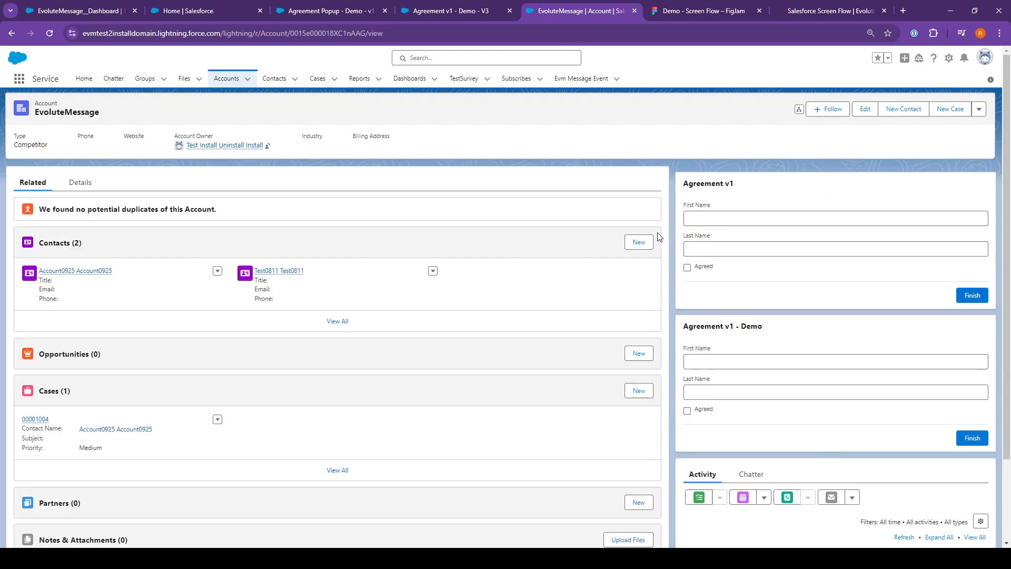
pyautogui.scroll(-1, 722, 416)
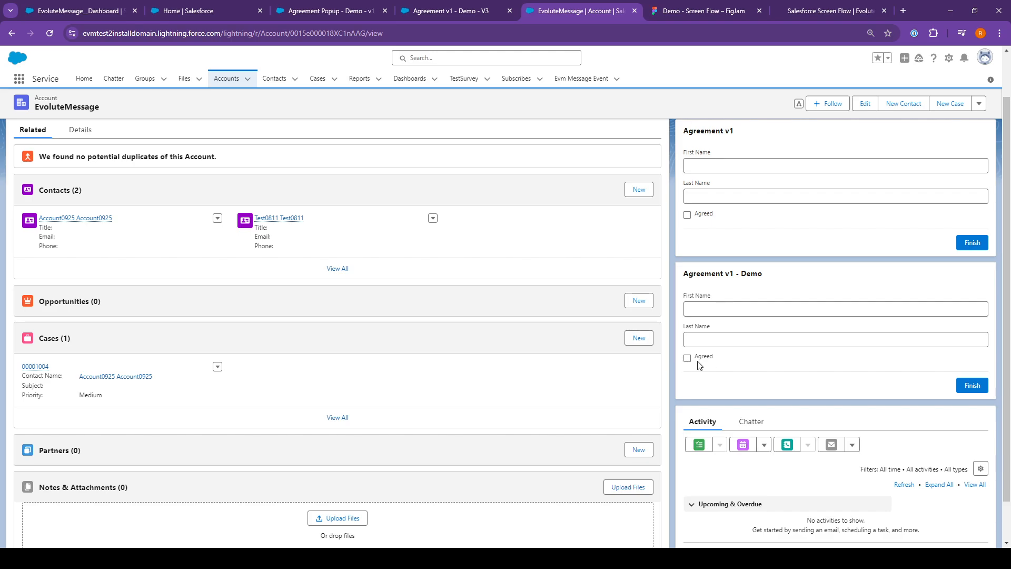
pyautogui.click(968, 386)
pyautogui.click(687, 358)
pyautogui.click(972, 385)
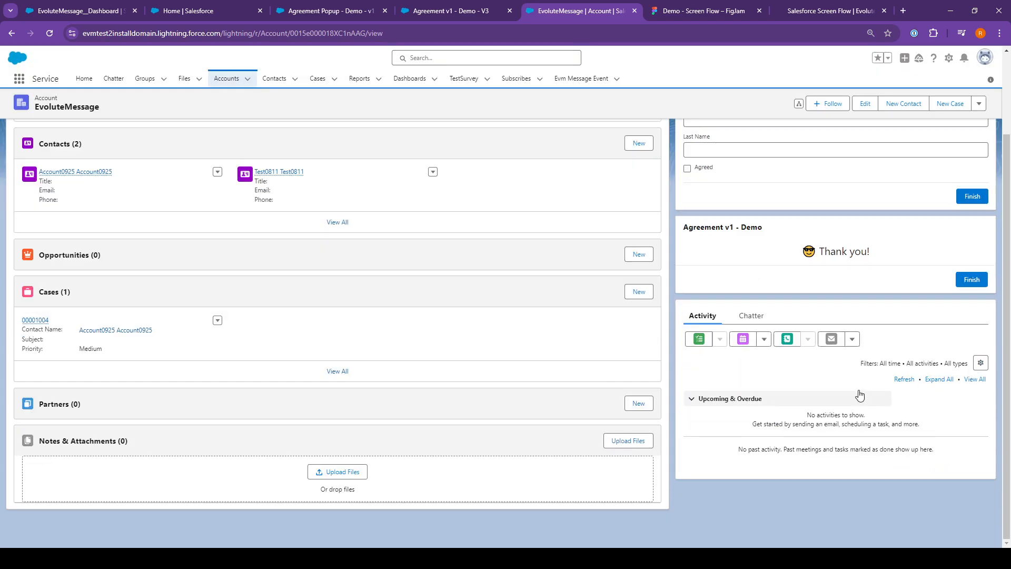
pyautogui.click(958, 281)
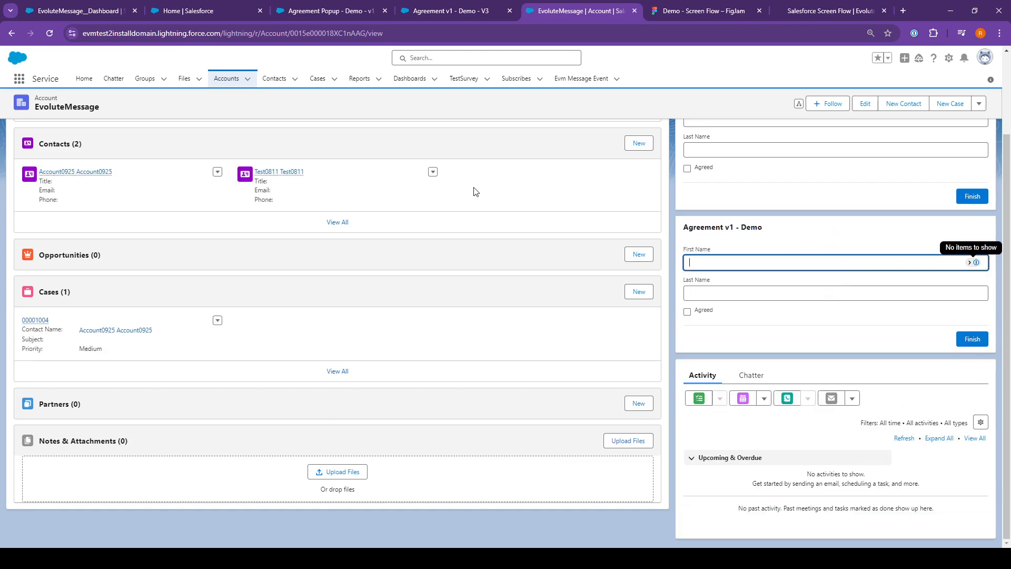
# - Test the Agreement v1 - Demo form with Agreed left unchecked and finish the resulting screen
pyautogui.click(469, 11)
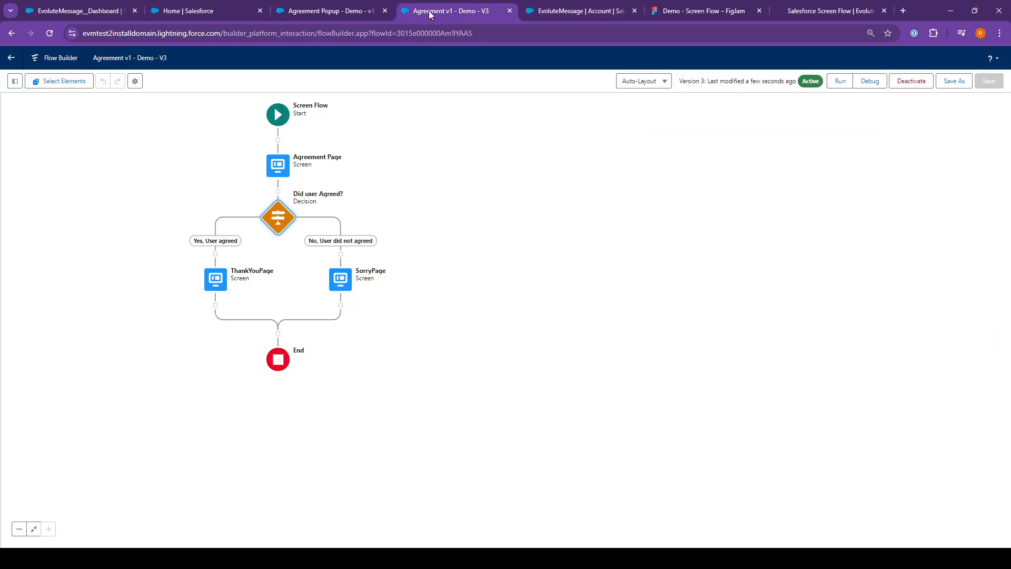
pyautogui.click(575, 12)
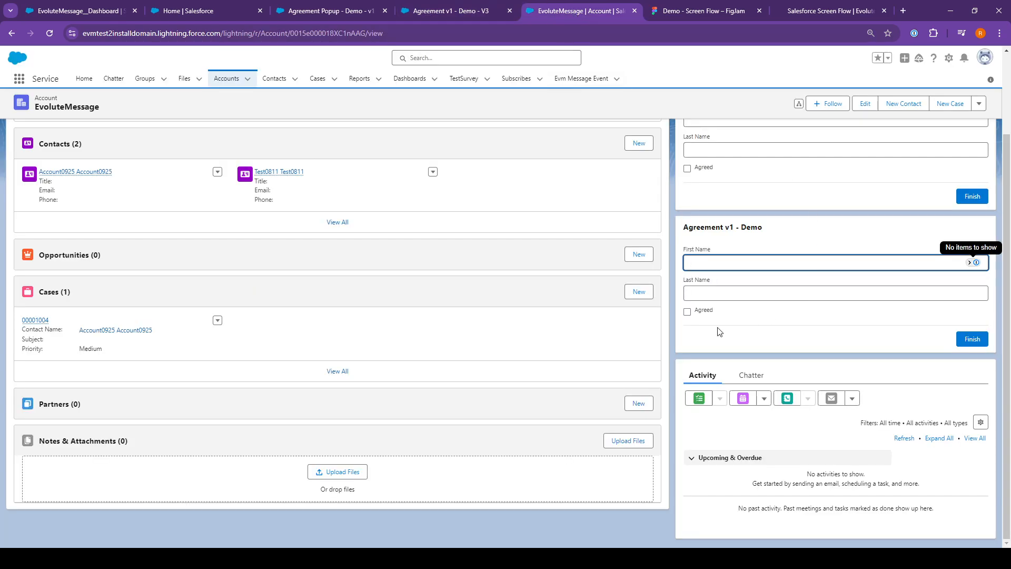
pyautogui.doubleClick(687, 312)
pyautogui.click(811, 327)
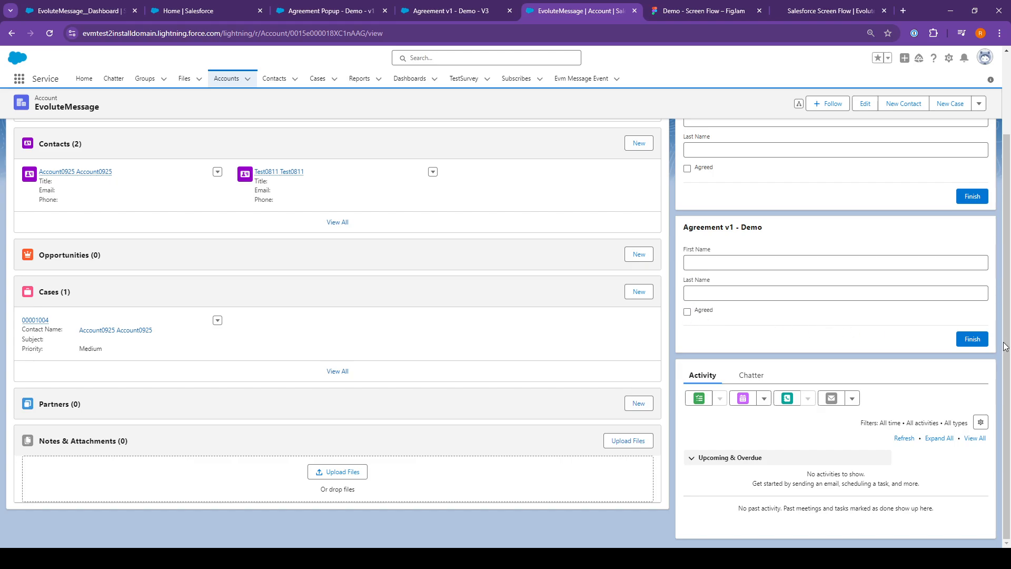
pyautogui.click(963, 342)
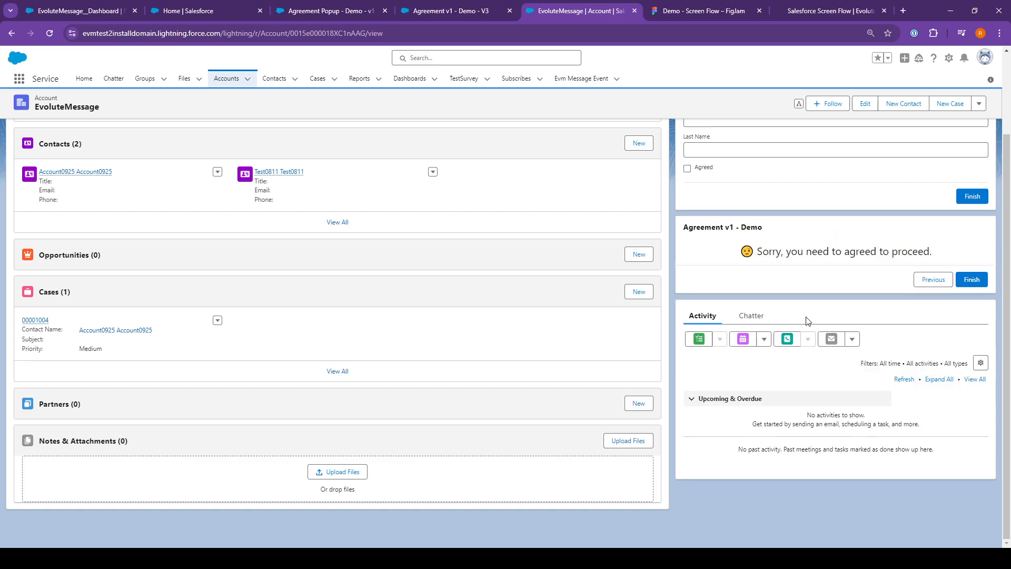
pyautogui.click(960, 286)
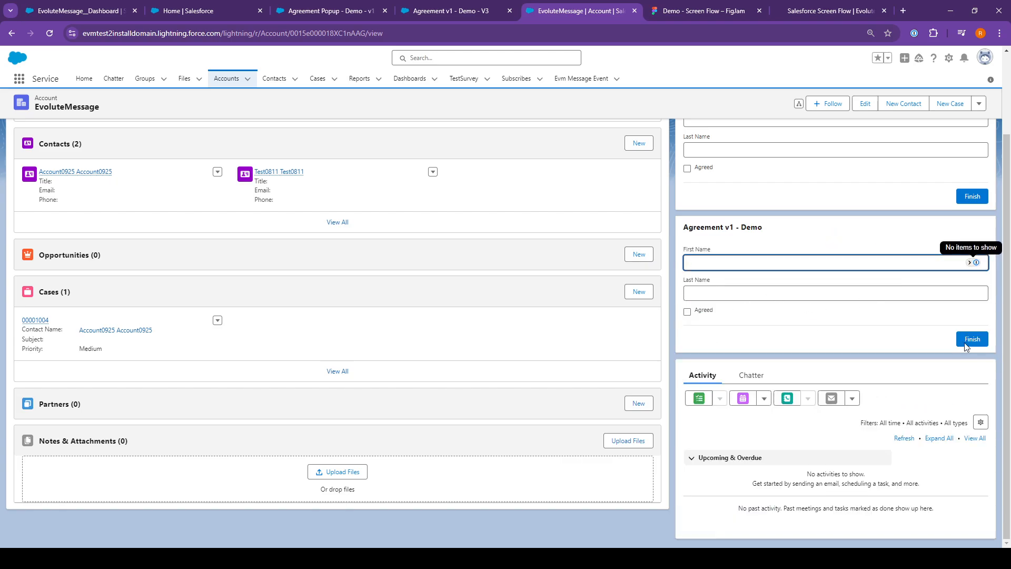
# - Submit the unchecked Agreement v1 - Demo form again, then check Agreed in the popup and finish it
pyautogui.click(976, 340)
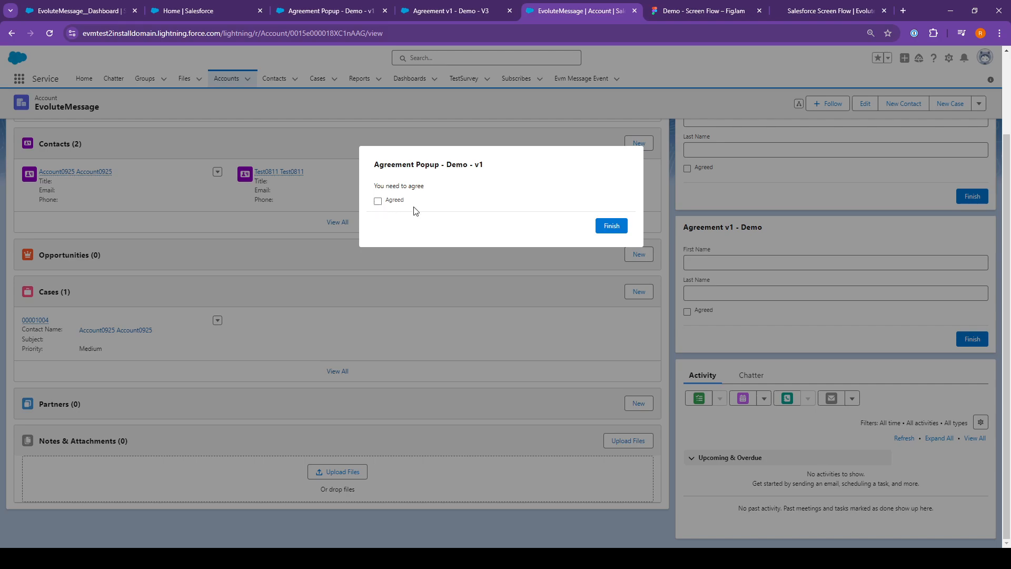
pyautogui.click(378, 203)
pyautogui.click(611, 226)
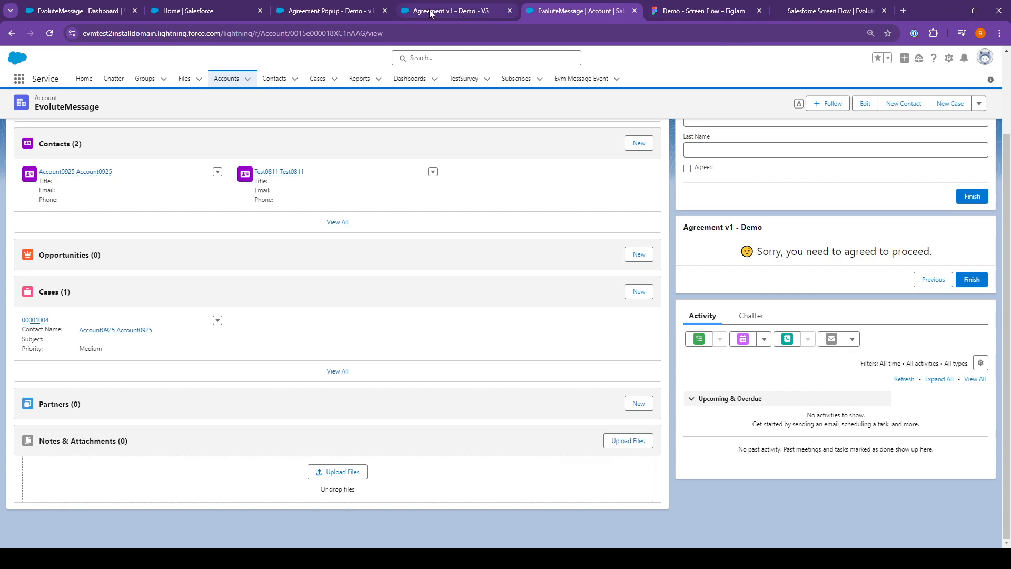
# - Start a new resource in the Agreement v1 - Demo flow with Variable as its resource type
pyautogui.click(428, 10)
pyautogui.click(344, 11)
pyautogui.click(416, 13)
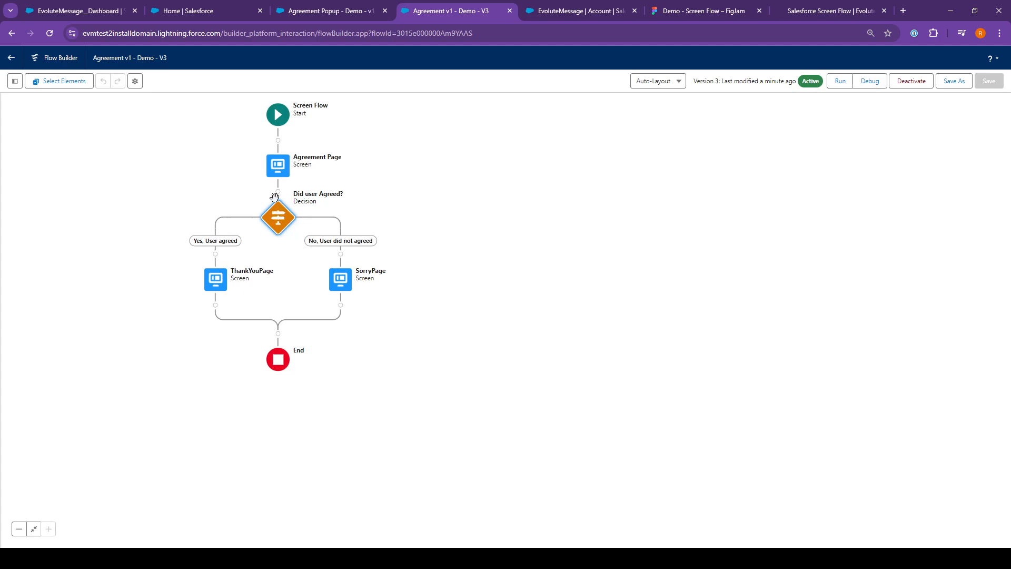
pyautogui.click(14, 80)
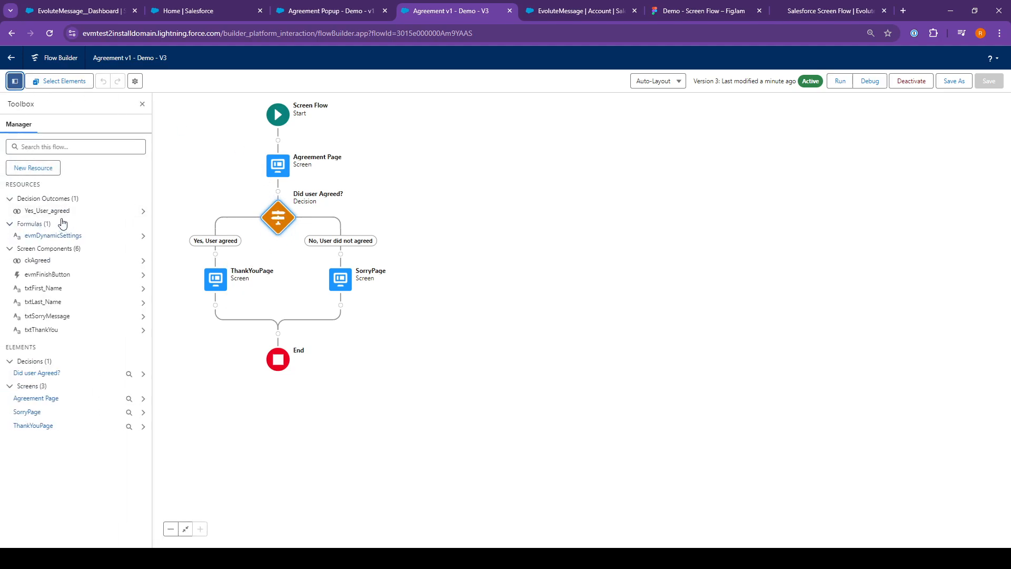
pyautogui.click(29, 168)
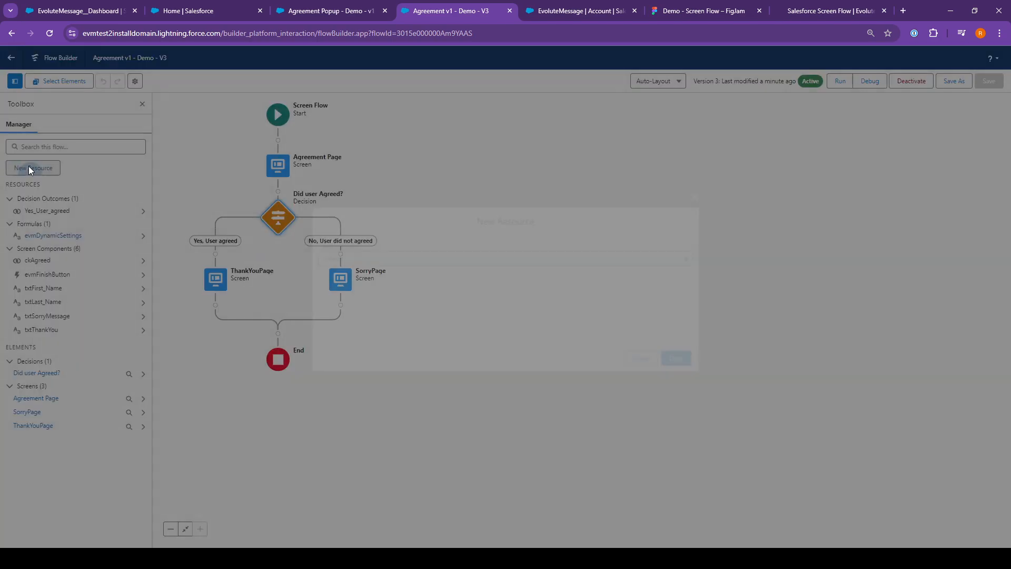
pyautogui.click(331, 261)
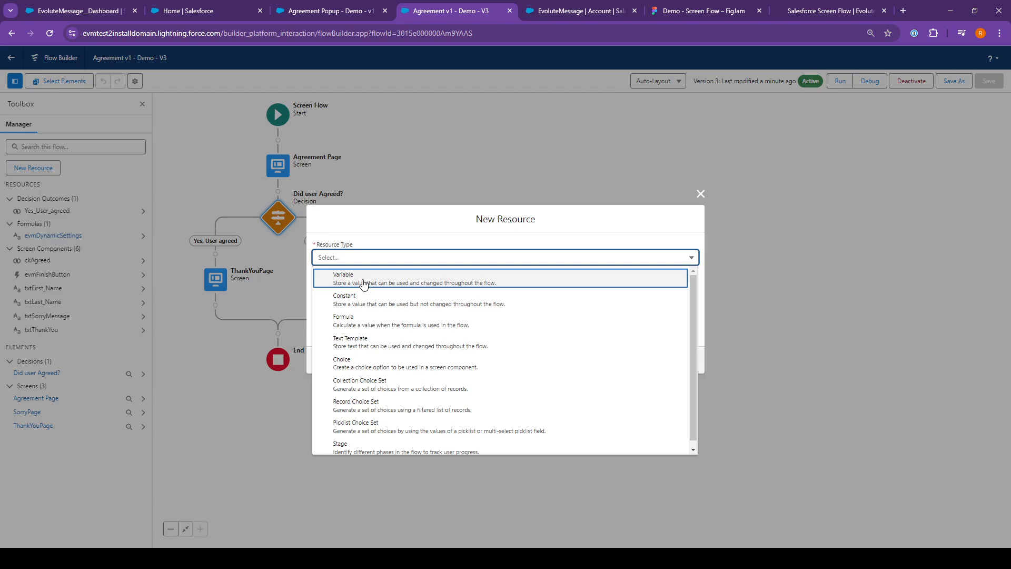
pyautogui.click(363, 284)
# - Copy the CONTAINS formula for popupAgreementChecked from the Salesforce Screen Flow guide's decision instructions
pyautogui.click(825, 10)
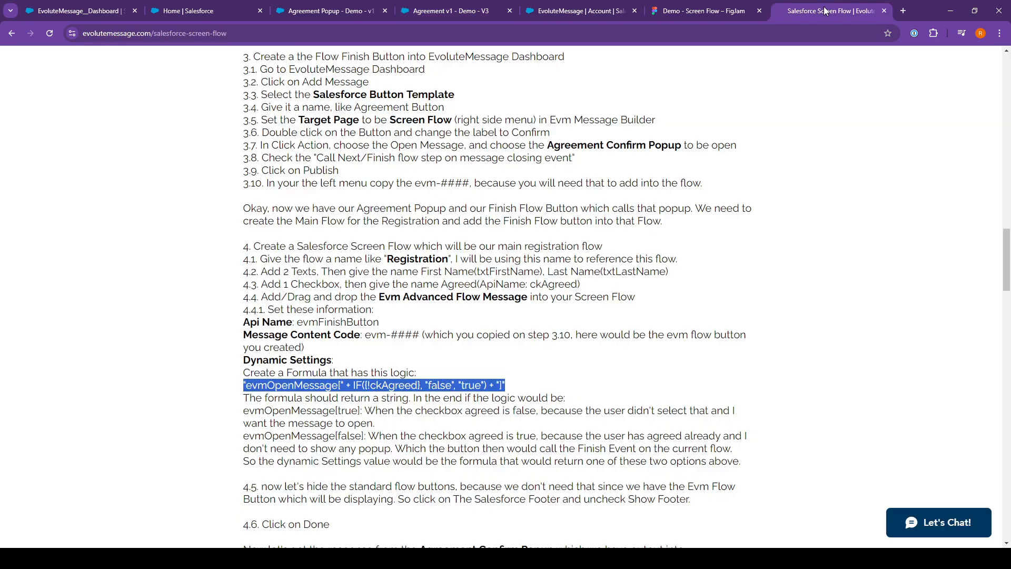
pyautogui.scroll(-5, 394, 331)
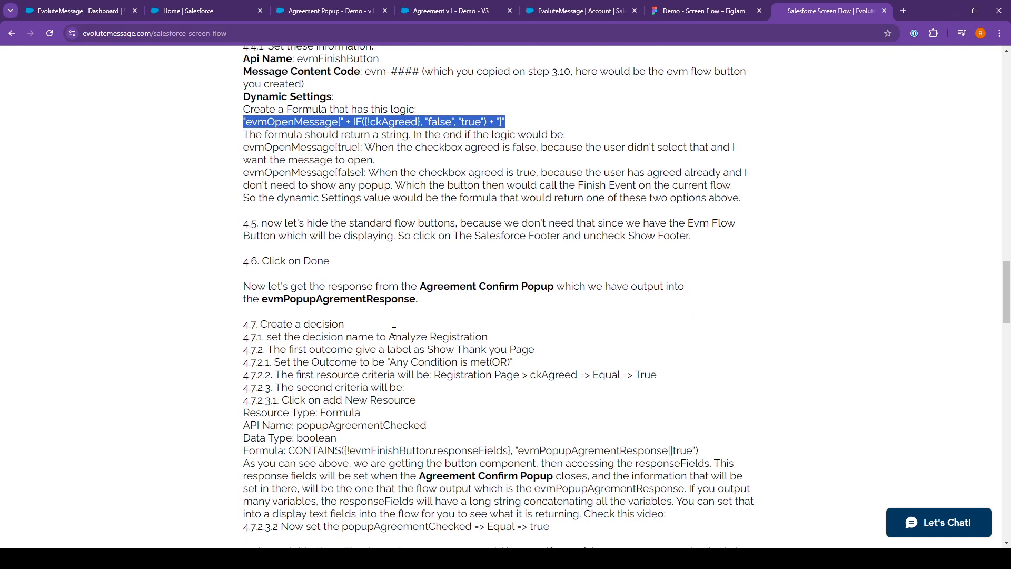
pyautogui.scroll(-3, 374, 328)
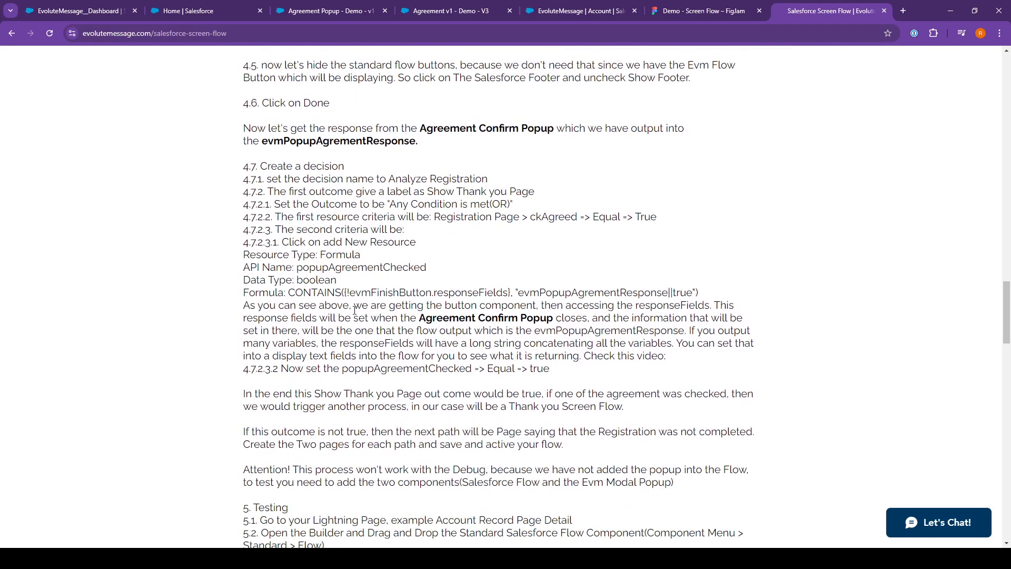
pyautogui.moveTo(317, 255); pyautogui.dragTo(363, 267)
pyautogui.moveTo(292, 296); pyautogui.dragTo(711, 296)
pyautogui.hotkey('ctrl', 'c')
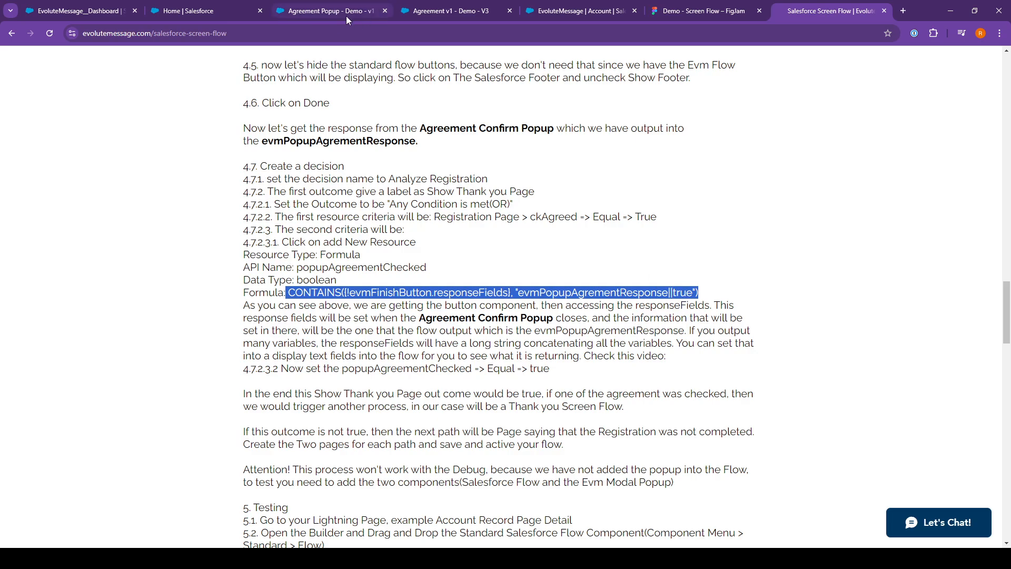
# - Change the new resource's type to Formula, with API name evm and formula CONTAINS({!evmFinishButton.responseFields}, "evmPopupAgrementResponse||true")
pyautogui.click(319, 9)
pyautogui.click(451, 11)
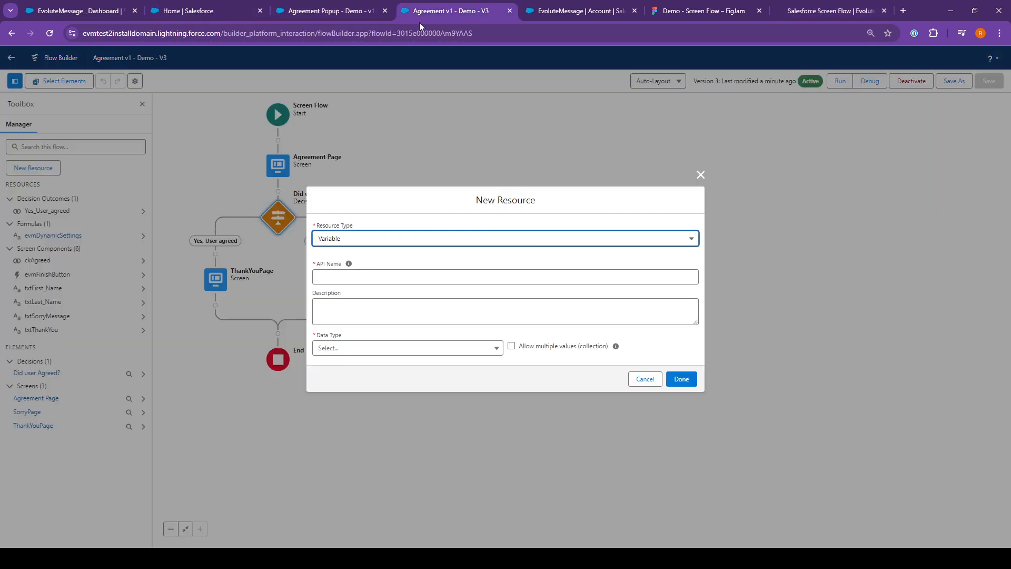
pyautogui.click(337, 238)
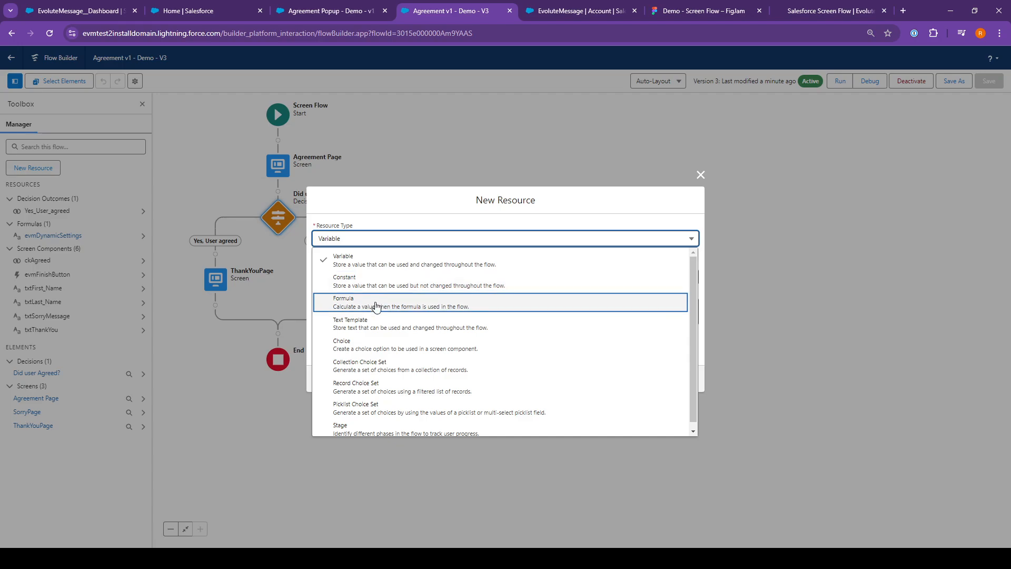
pyautogui.click(355, 306)
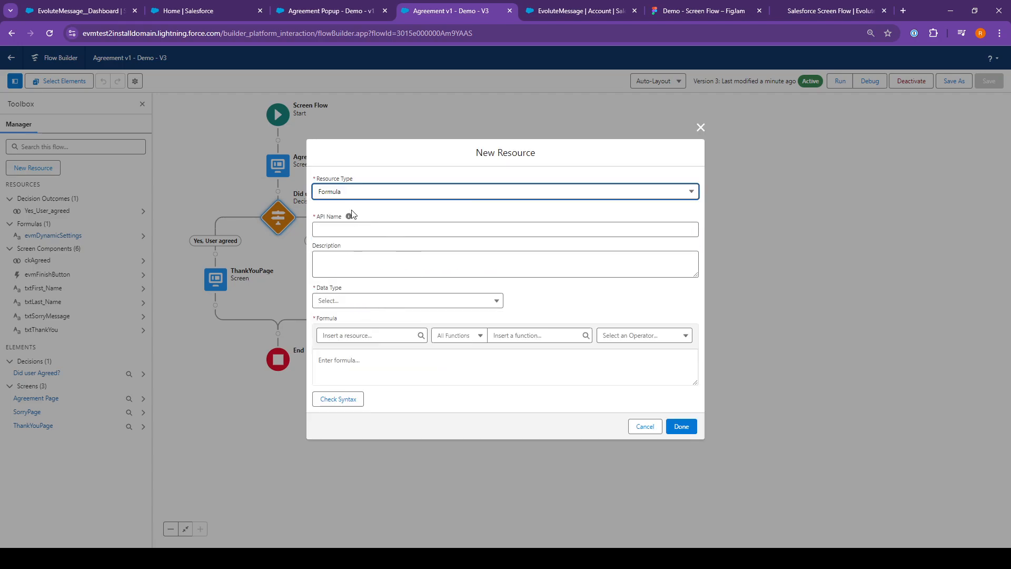
pyautogui.click(345, 227)
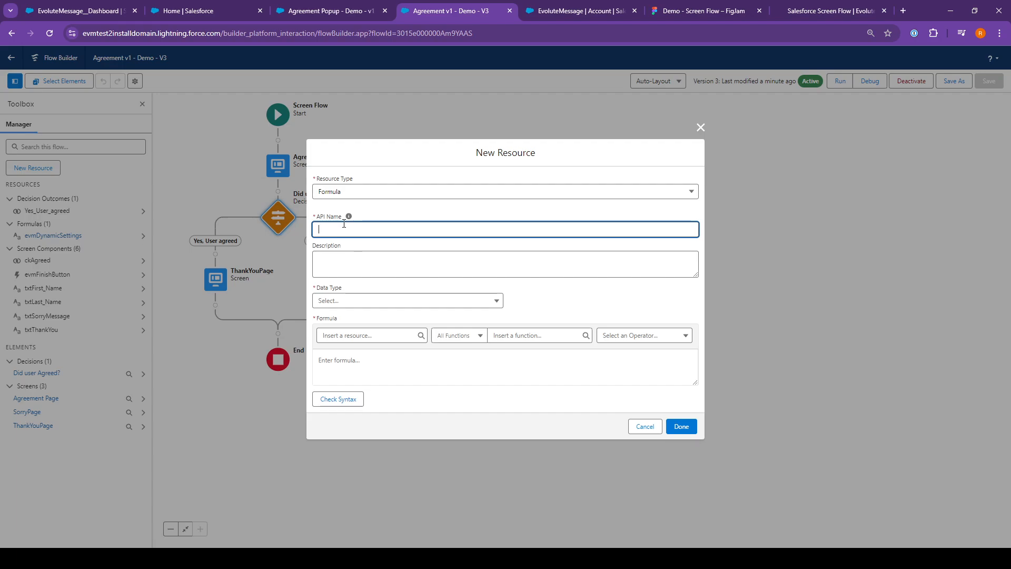
pyautogui.write('evm')
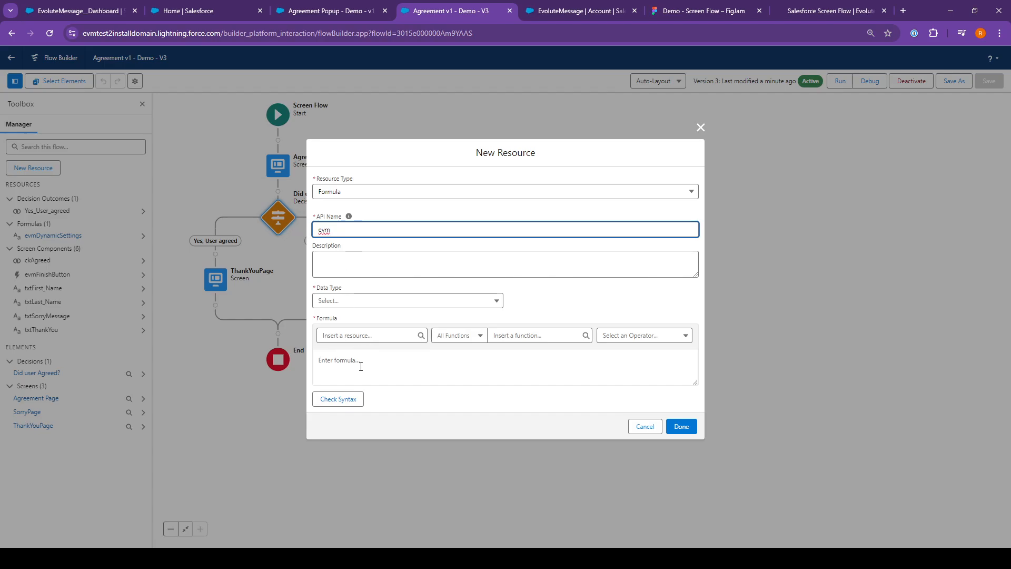
pyautogui.click(361, 366)
pyautogui.hotkey('ctrl', 'v')
# - Copy popupAgreementChecked from the guide and set the formula resource's API name to evmPopupAgreementChecked
pyautogui.click(837, 7)
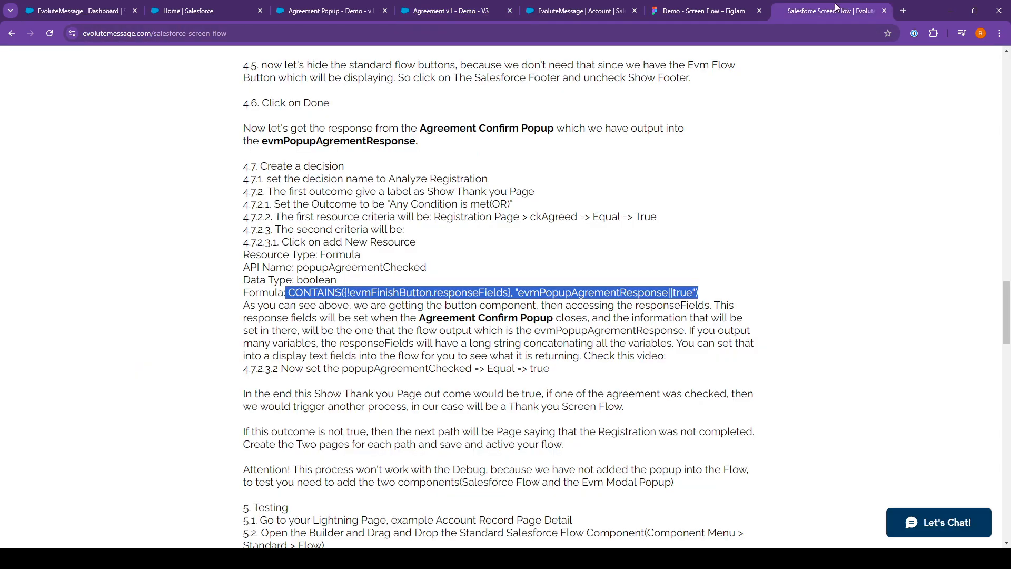
pyautogui.doubleClick(355, 269)
pyautogui.hotkey('ctrl', 'c')
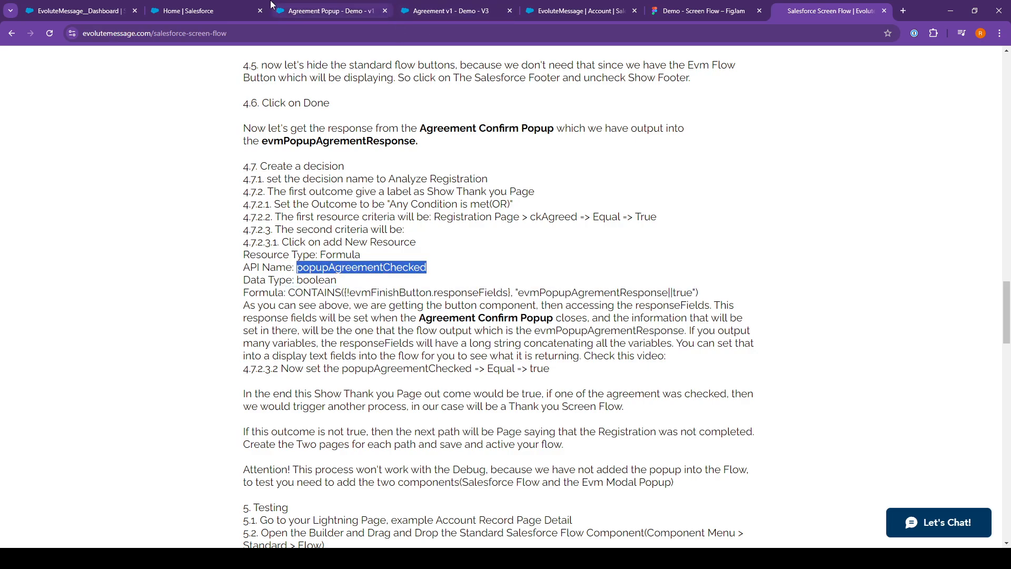
pyautogui.click(195, 11)
pyautogui.click(337, 10)
pyautogui.click(472, 6)
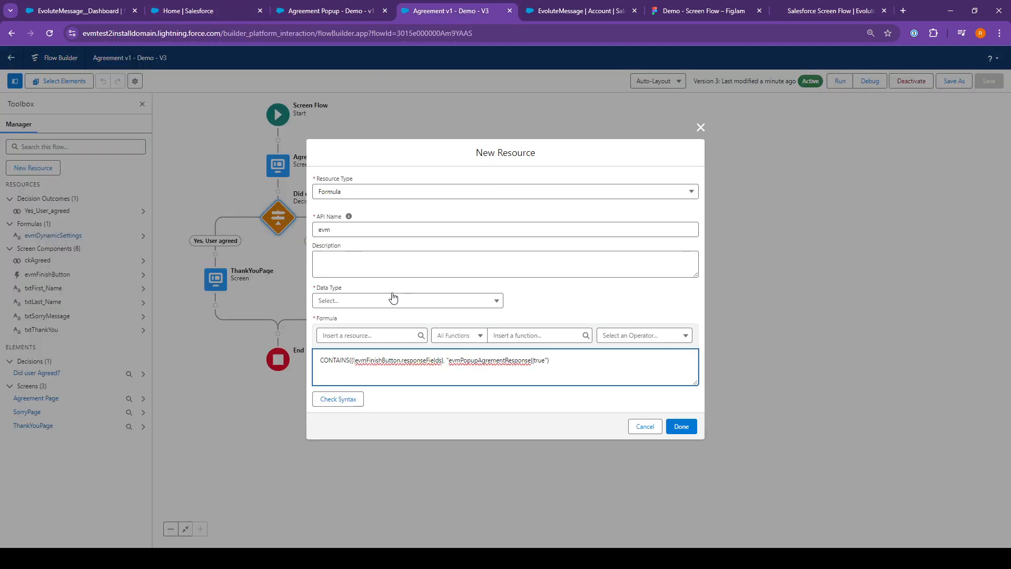
pyautogui.doubleClick(340, 226)
pyautogui.click(354, 233)
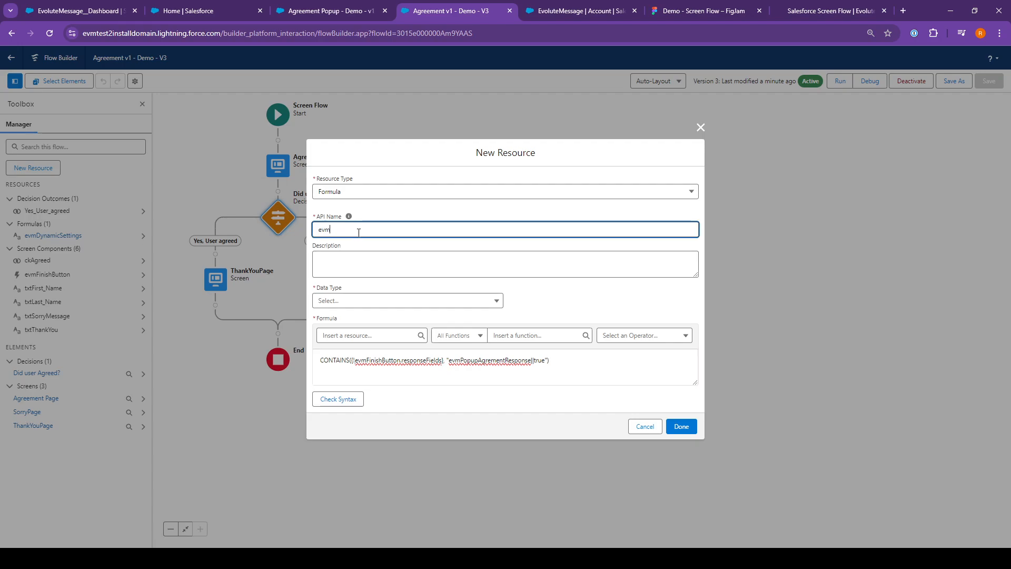
pyautogui.hotkey('ctrl', 'v')
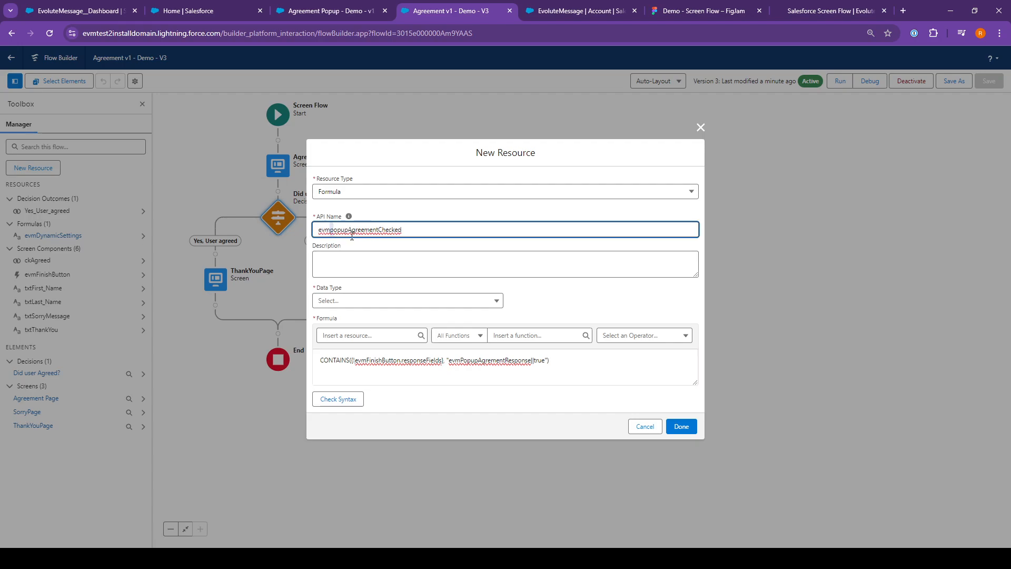
pyautogui.press('Delete')
pyautogui.write('P')
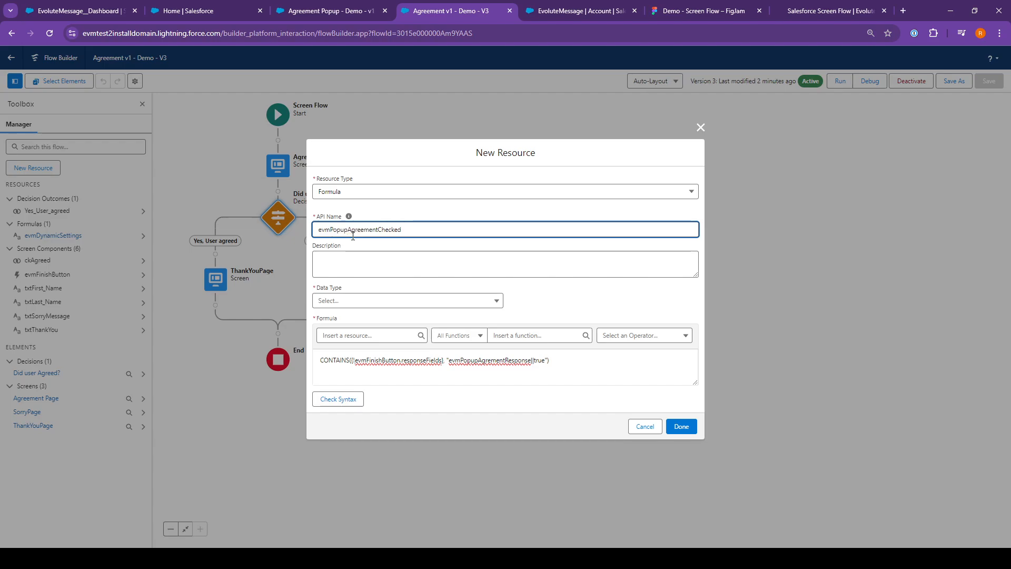
# - Set the evmPopupAgreementChecked formula resource's data type to Boolean
pyautogui.click(358, 261)
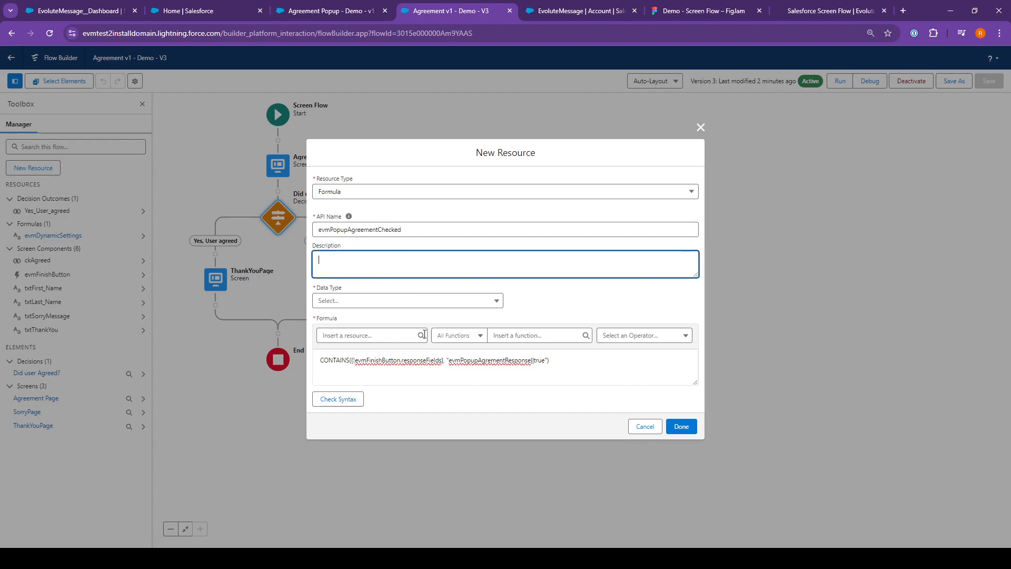
pyautogui.click(333, 304)
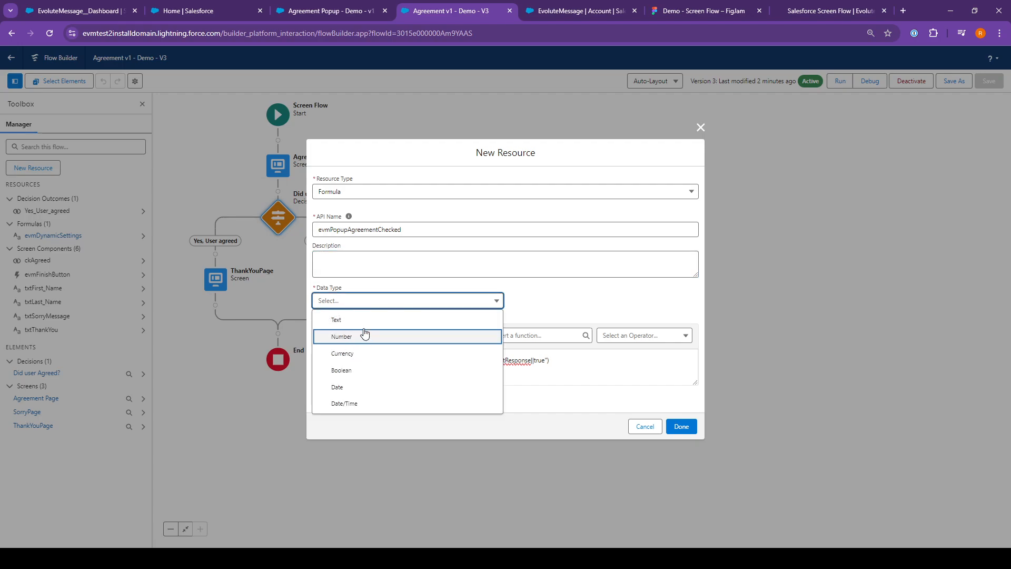
pyautogui.click(568, 310)
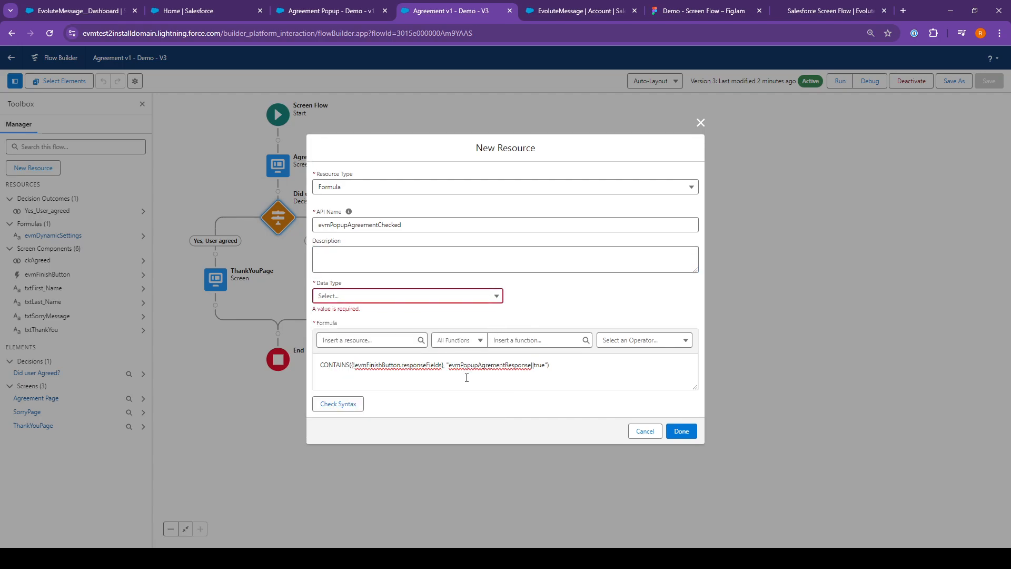
pyautogui.click(341, 301)
pyautogui.click(342, 300)
pyautogui.click(350, 300)
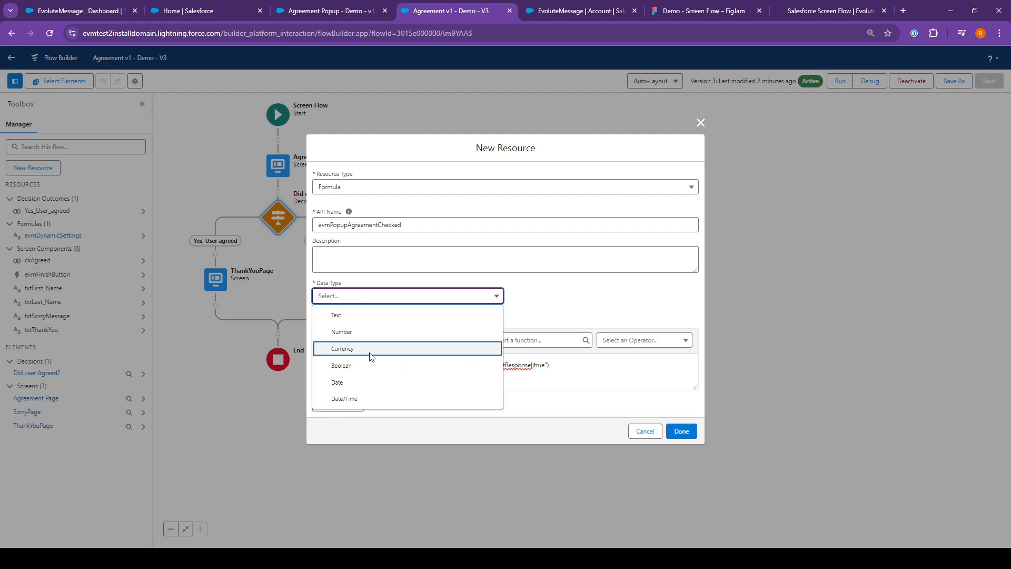
pyautogui.click(365, 370)
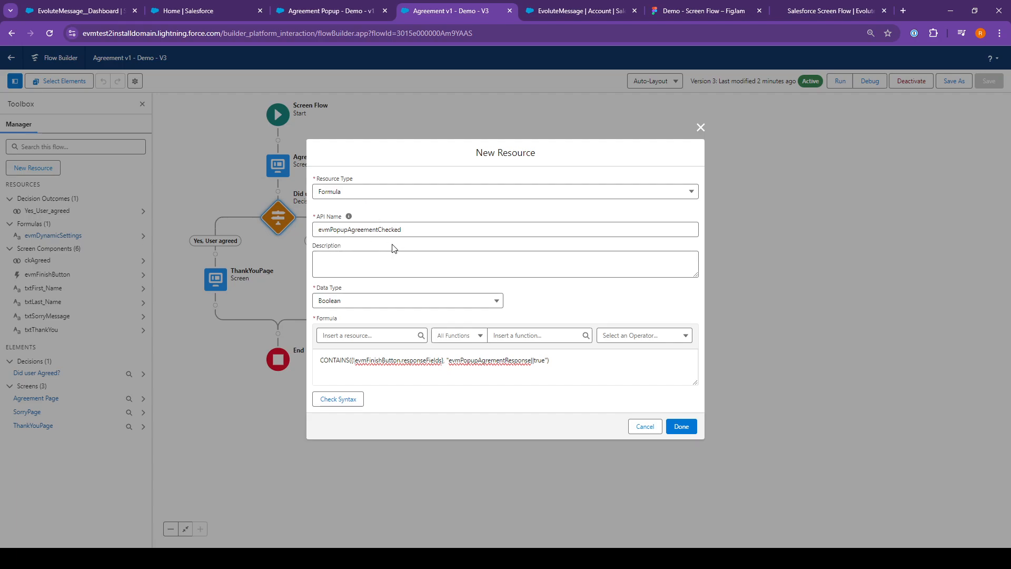
pyautogui.click(360, 234)
pyautogui.write('e')
# - Remove the response fields reference from the CONTAINS formula and reinsert it by picking responseFields of the evmFinishButton screen component
pyautogui.doubleClick(394, 363)
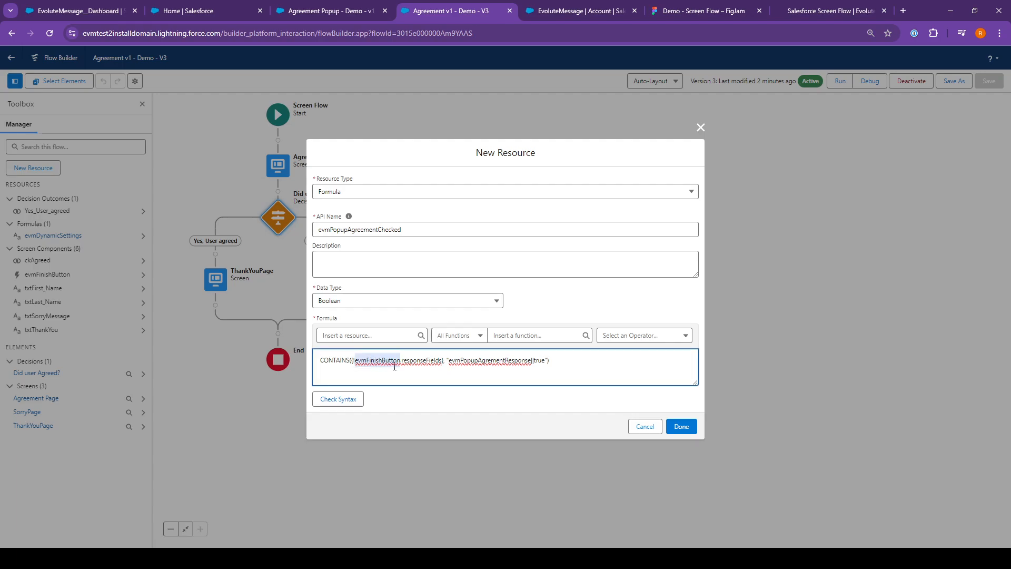
pyautogui.moveTo(441, 360); pyautogui.dragTo(451, 361)
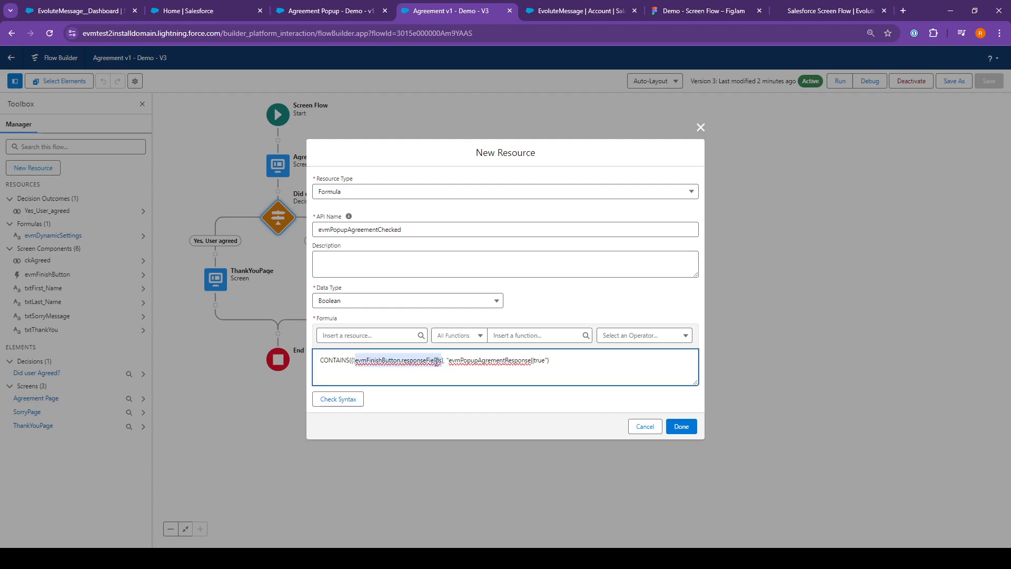
pyautogui.press('BackSpace')
pyautogui.press('BackSpace')
pyautogui.press('BackSpace')
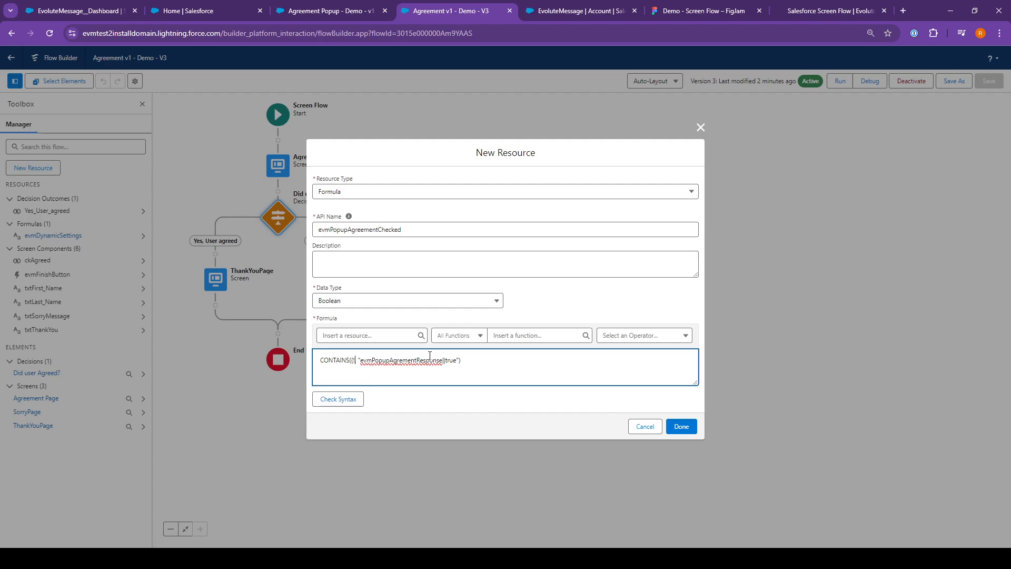
pyautogui.press('Delete')
pyautogui.click(353, 336)
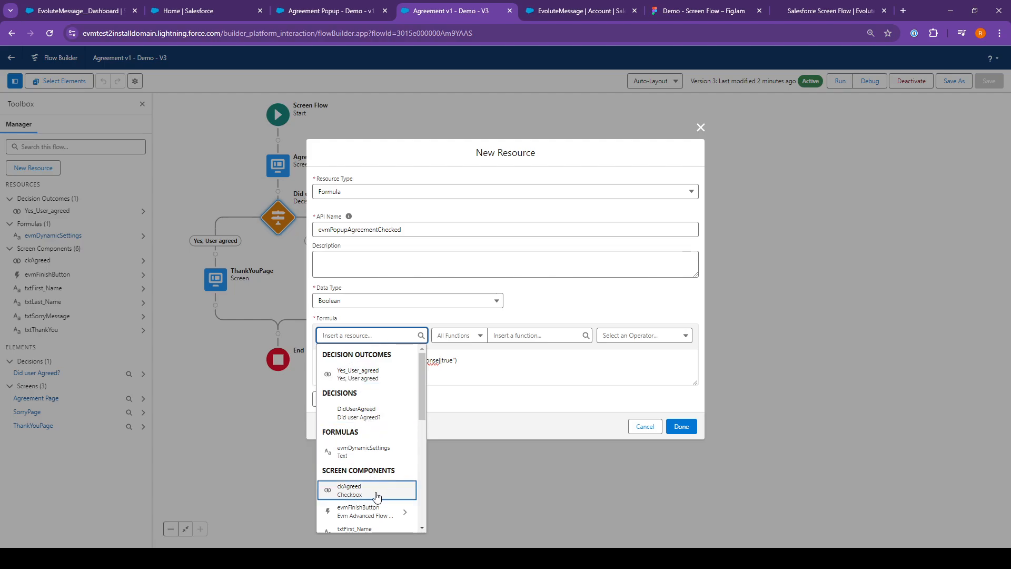
pyautogui.click(361, 513)
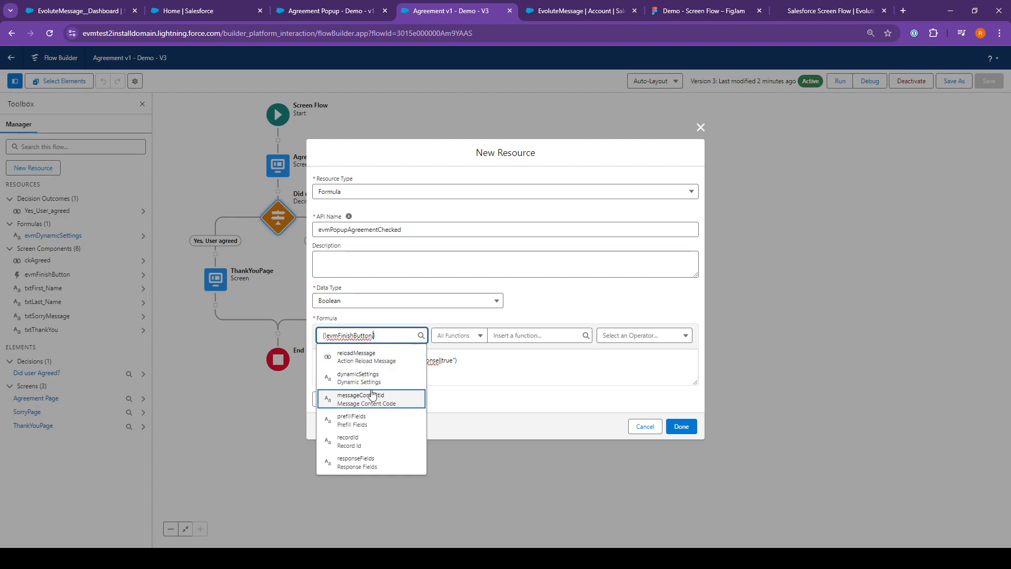
pyautogui.click(371, 468)
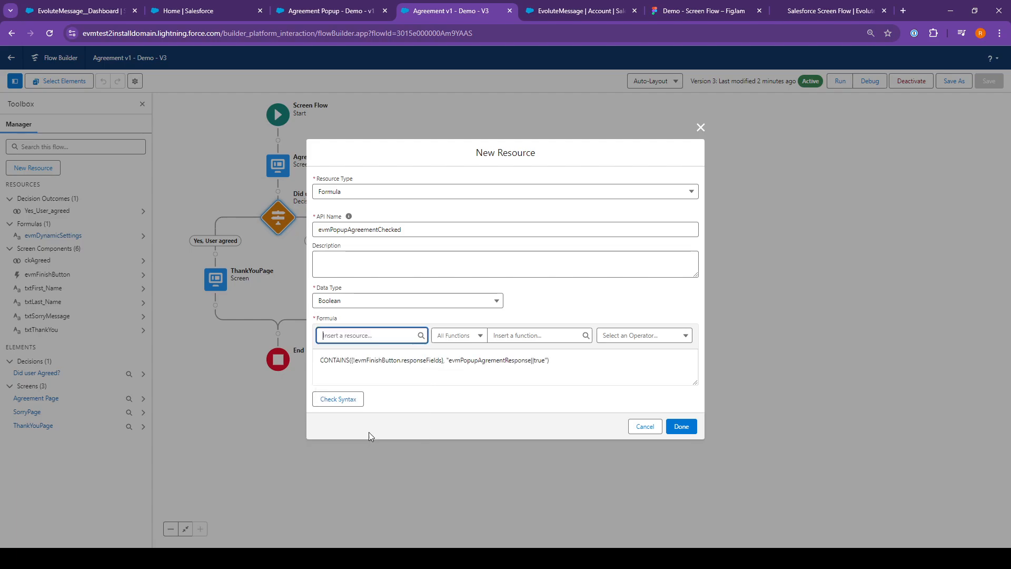
# - Compare the formula's responseFields reference with the Demo - Screen Flow diagram in FigJam and the Agreement Popup flow
pyautogui.doubleClick(424, 362)
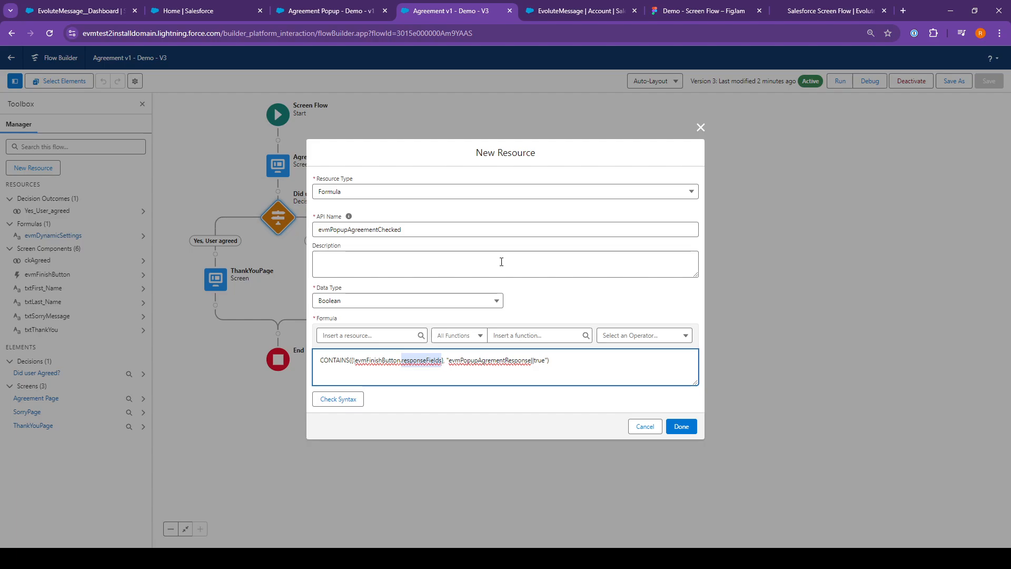
pyautogui.click(705, 12)
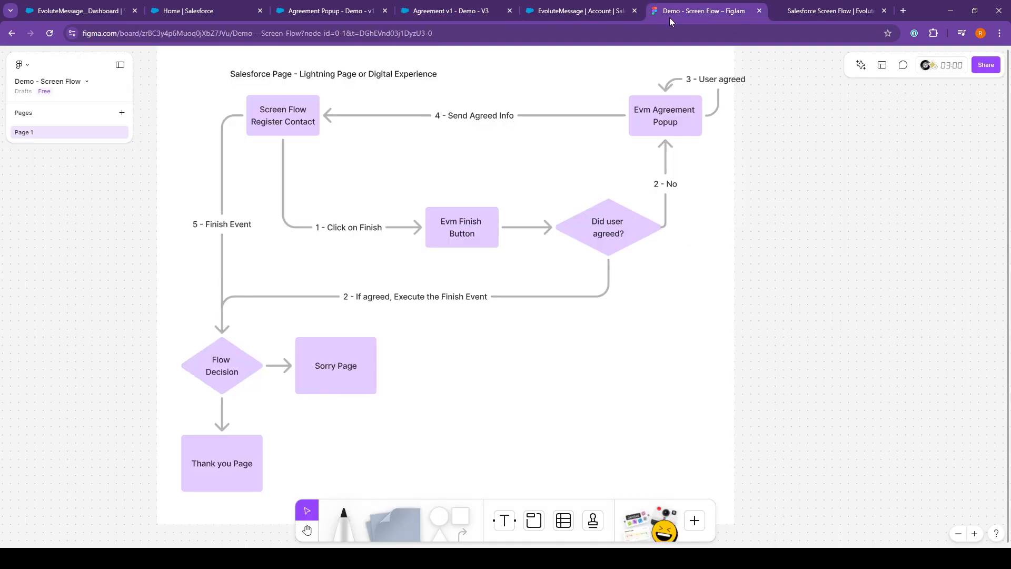
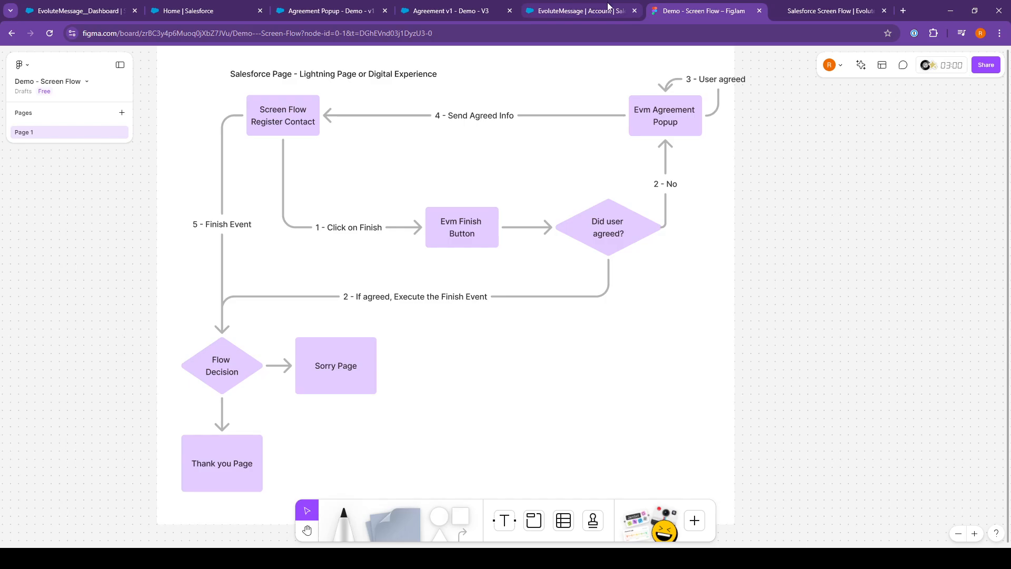
pyautogui.click(463, 11)
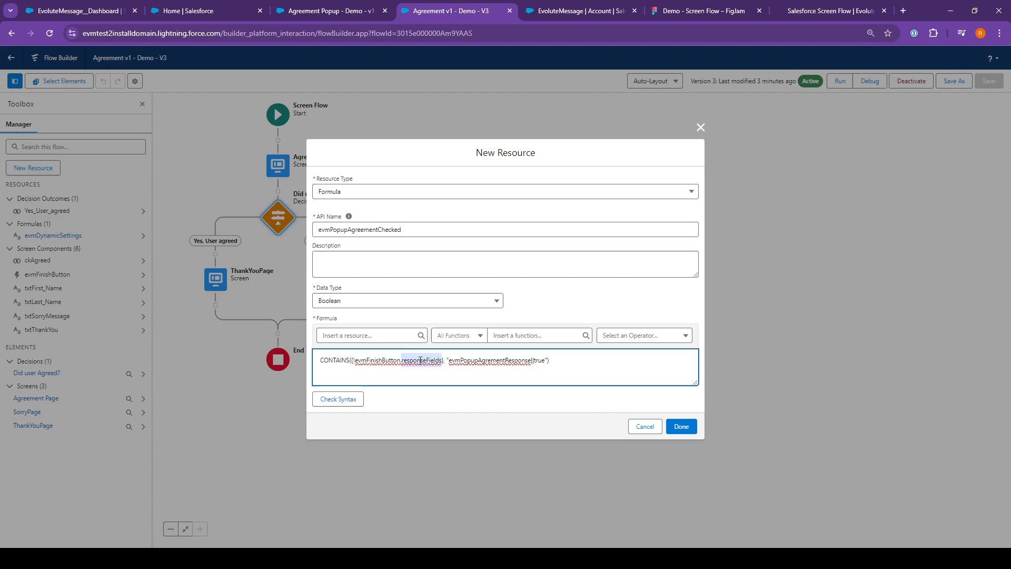
pyautogui.click(701, 10)
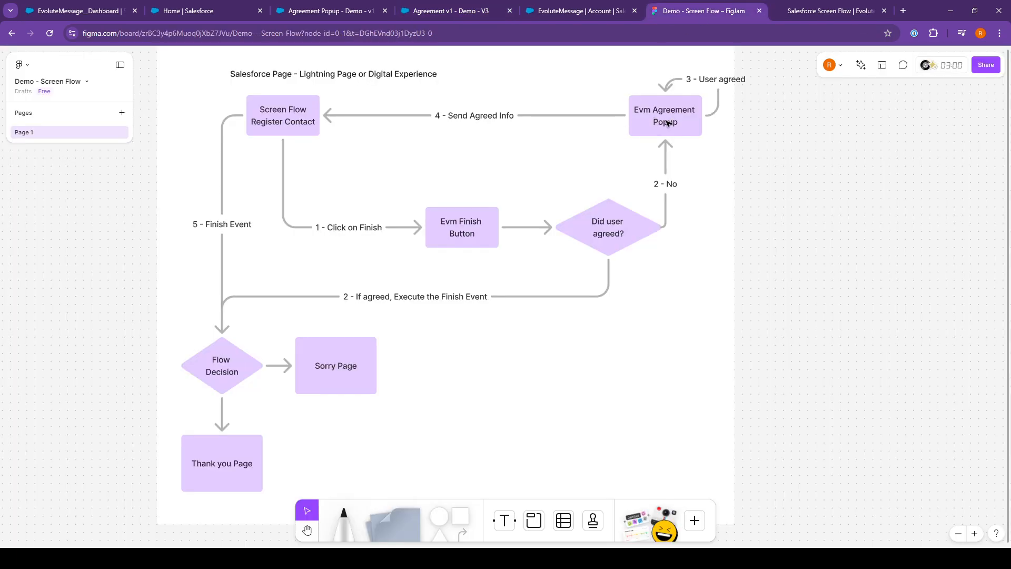
pyautogui.click(331, 11)
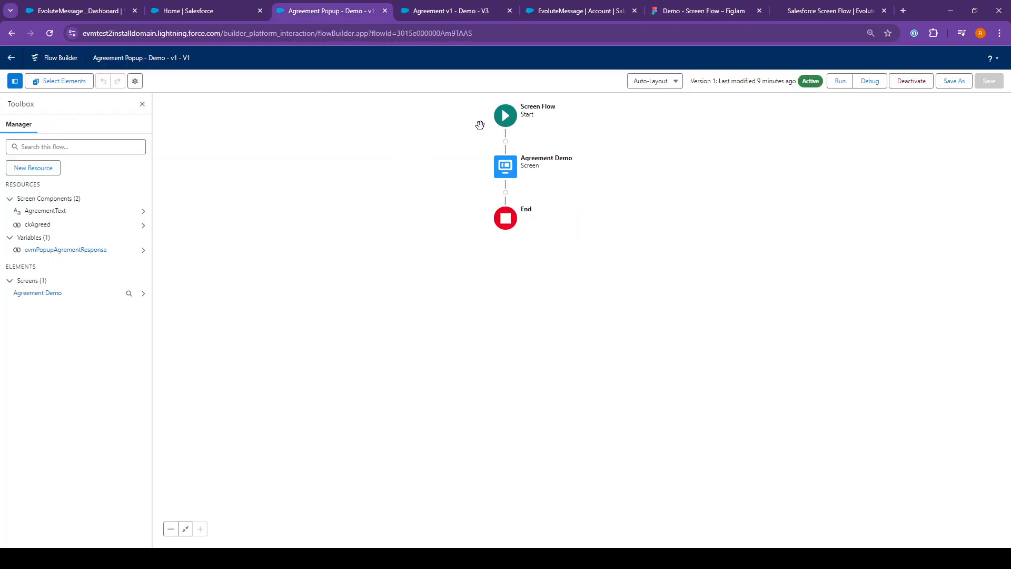
pyautogui.hotkey('ctrl', 'Tab')
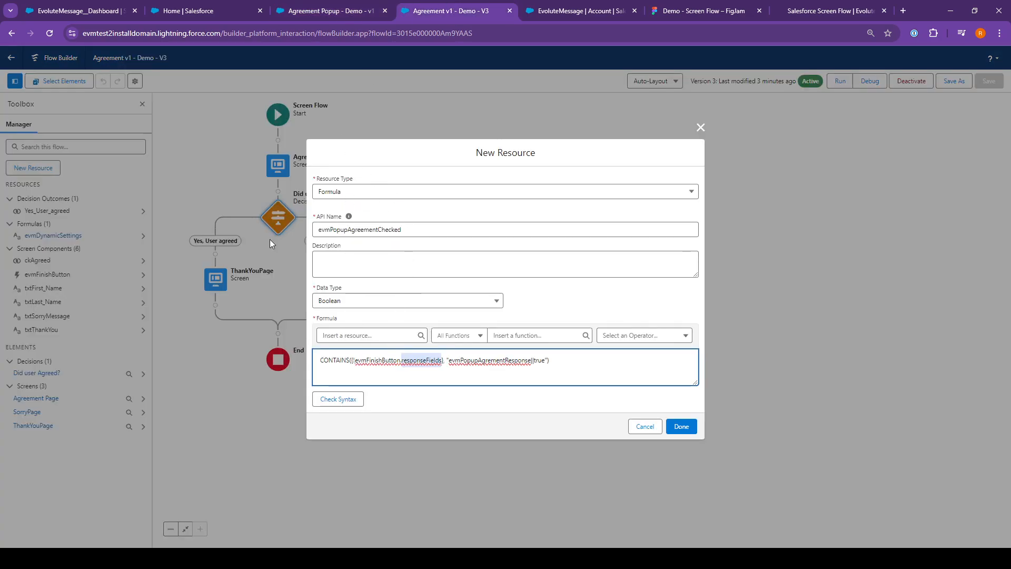
# - Examine the formula's evmFinishButton.responseFields reference, the evmPopupAgrementResponse variable name and the true value it looks for
pyautogui.doubleClick(368, 358)
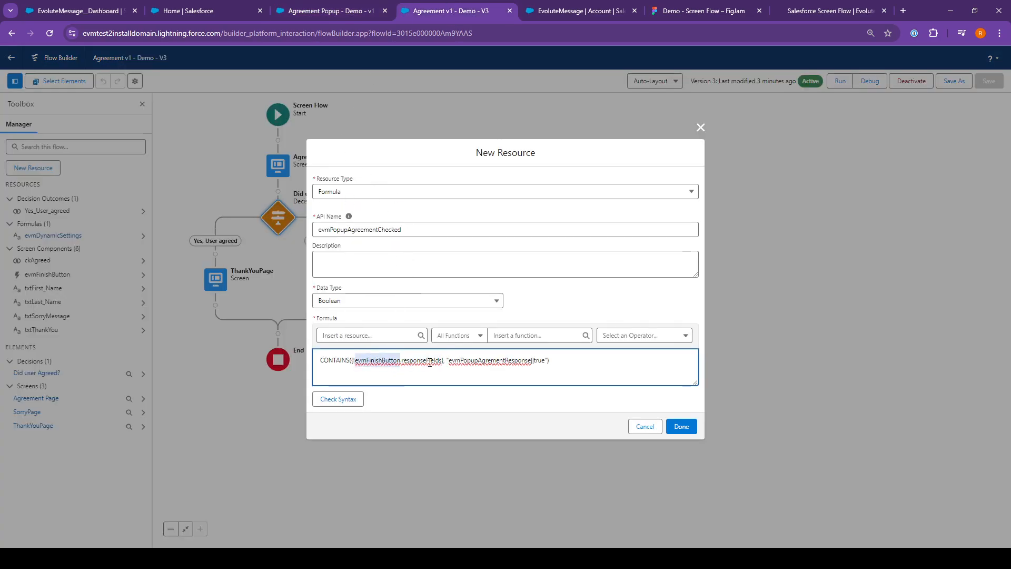
pyautogui.doubleClick(430, 361)
pyautogui.click(496, 361)
pyautogui.doubleClick(409, 360)
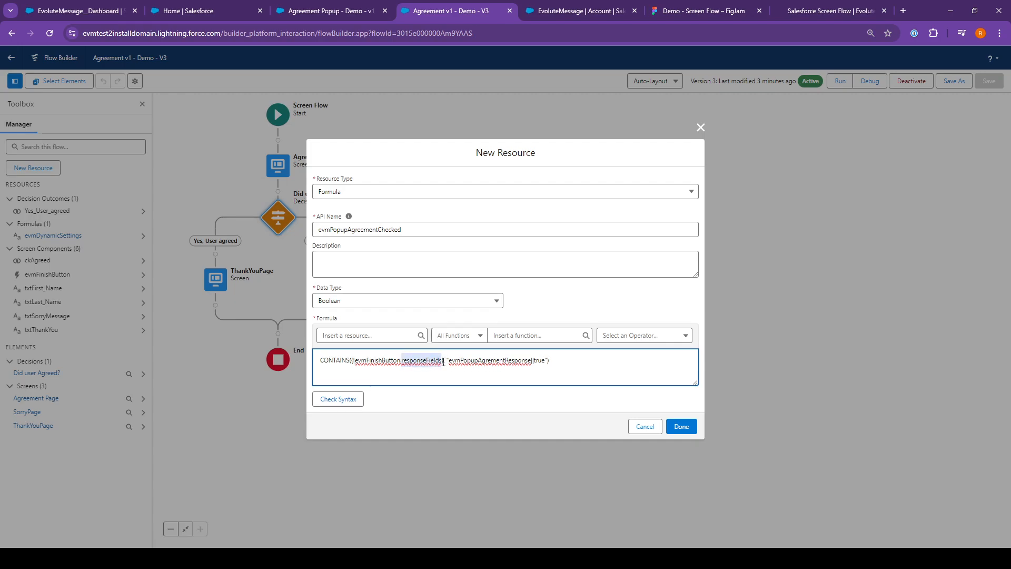
pyautogui.doubleClick(484, 361)
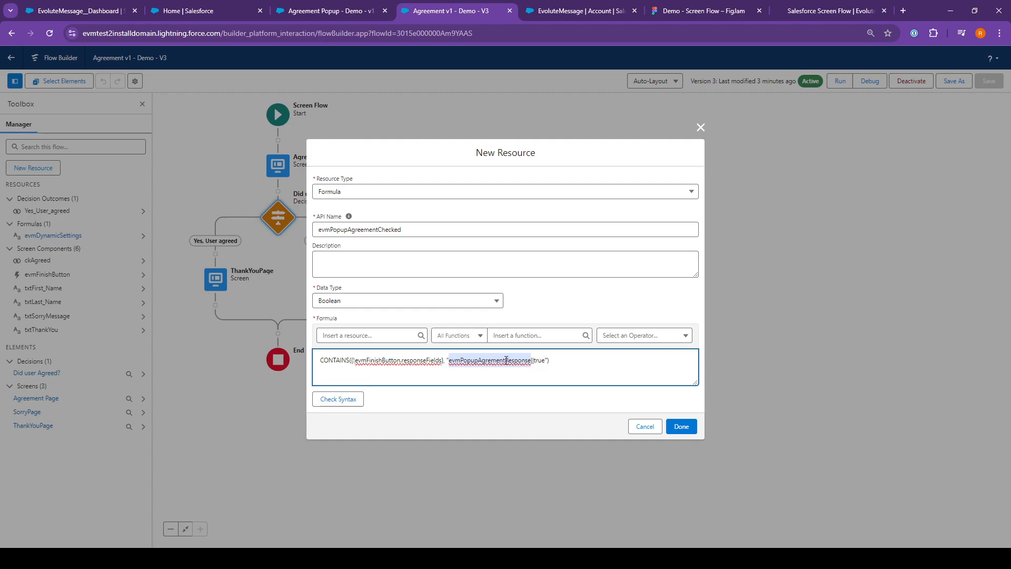
pyautogui.click(534, 361)
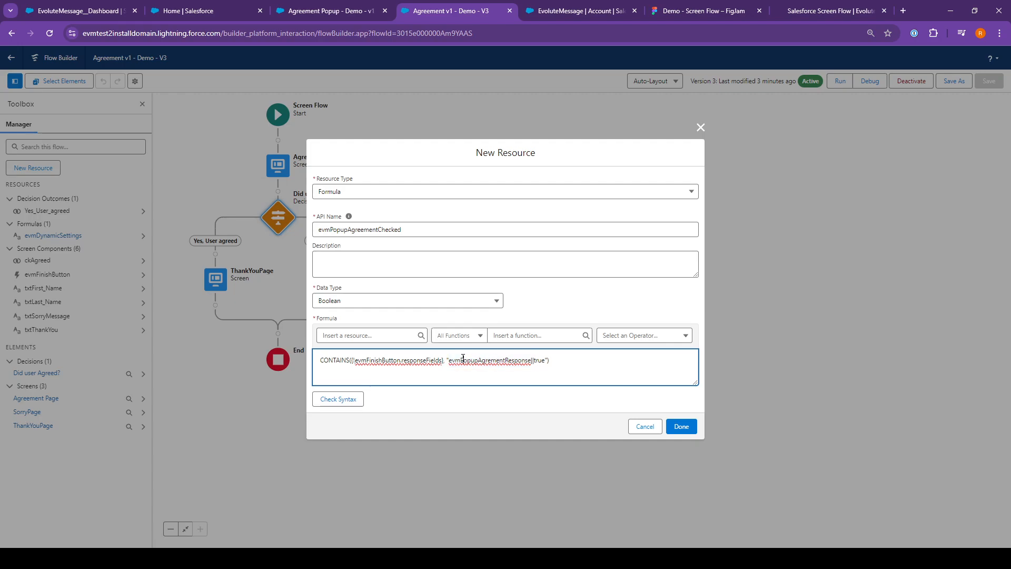
pyautogui.doubleClick(487, 362)
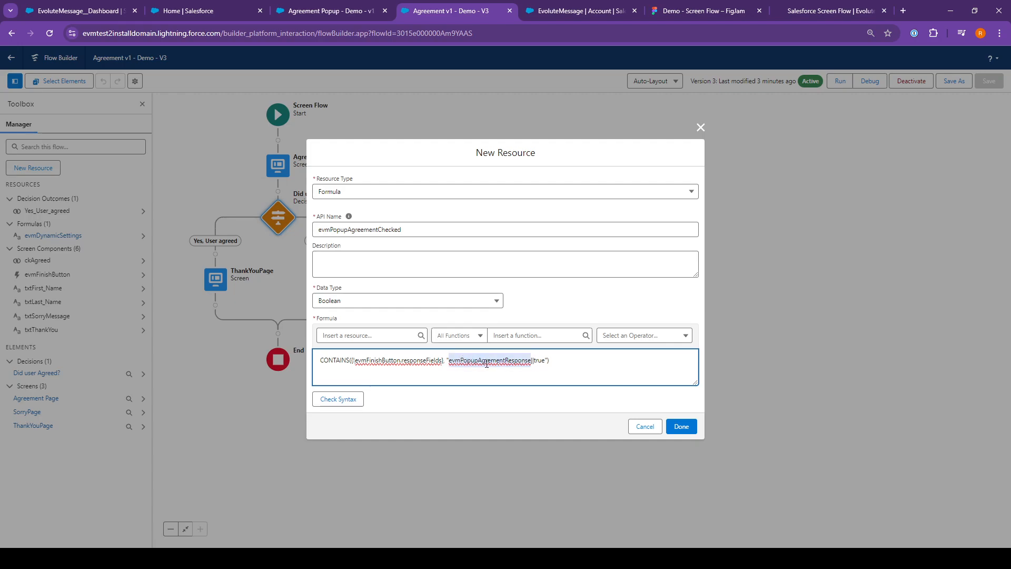
pyautogui.click(537, 361)
pyautogui.doubleClick(536, 362)
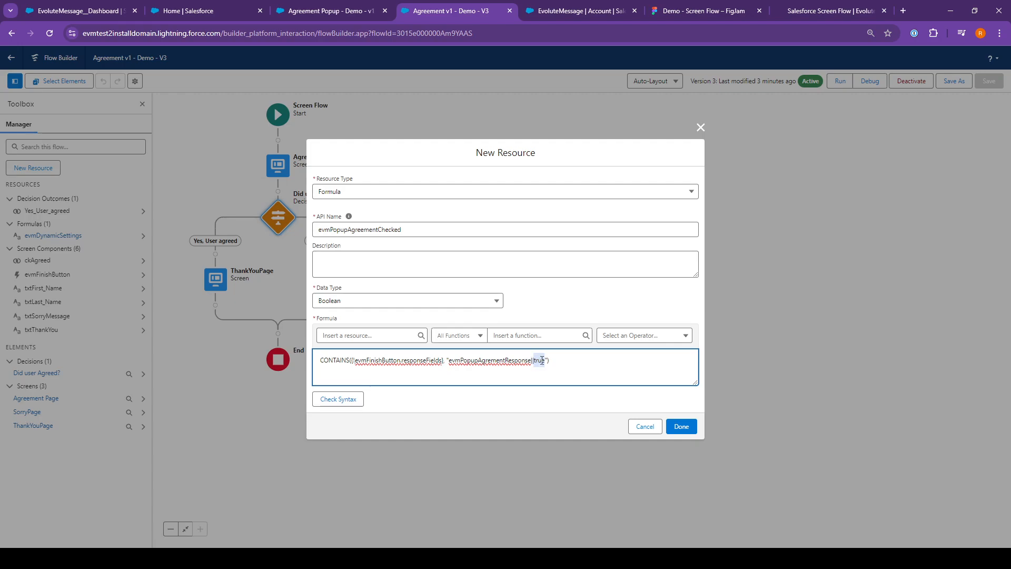
pyautogui.doubleClick(517, 362)
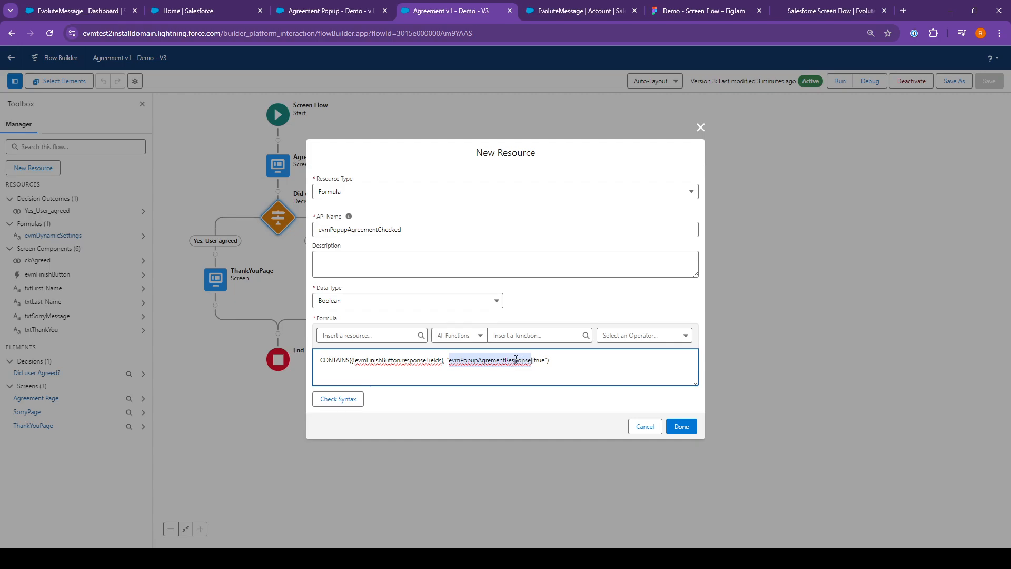
pyautogui.click(546, 359)
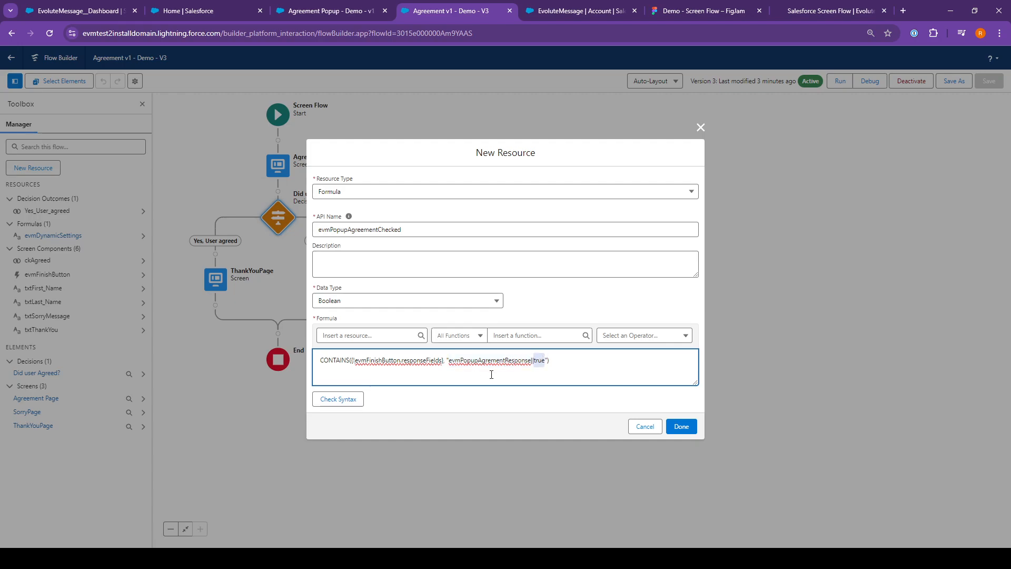
# - Check the formula's syntax and save the evmPopupAgreementChecked resource
pyautogui.click(349, 399)
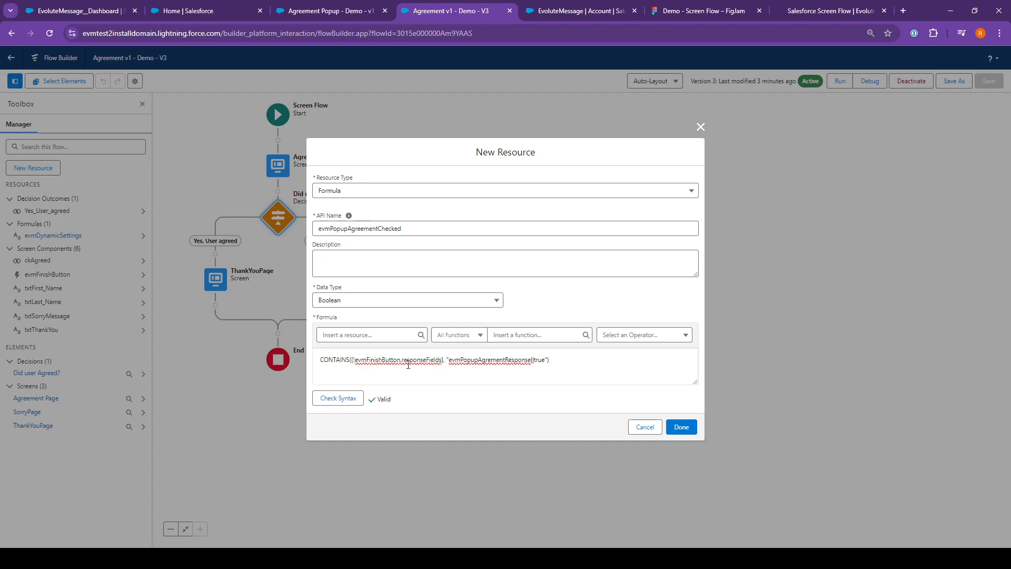
pyautogui.click(681, 428)
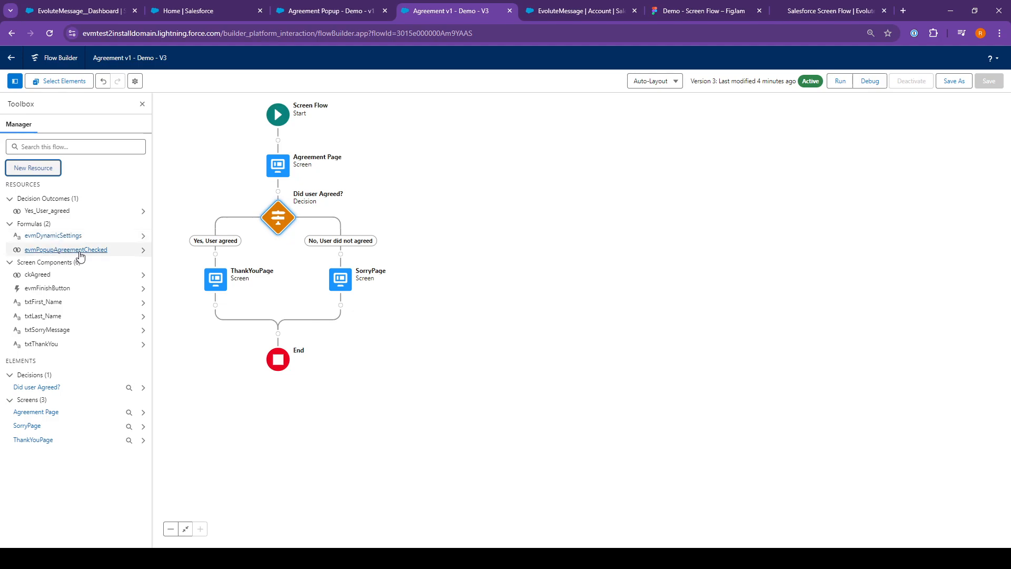
# - Set the "Yes, User agreed" outcome of the "Did user Agreed?" decision to execute when Any Condition Is Met (OR)
pyautogui.click(278, 217)
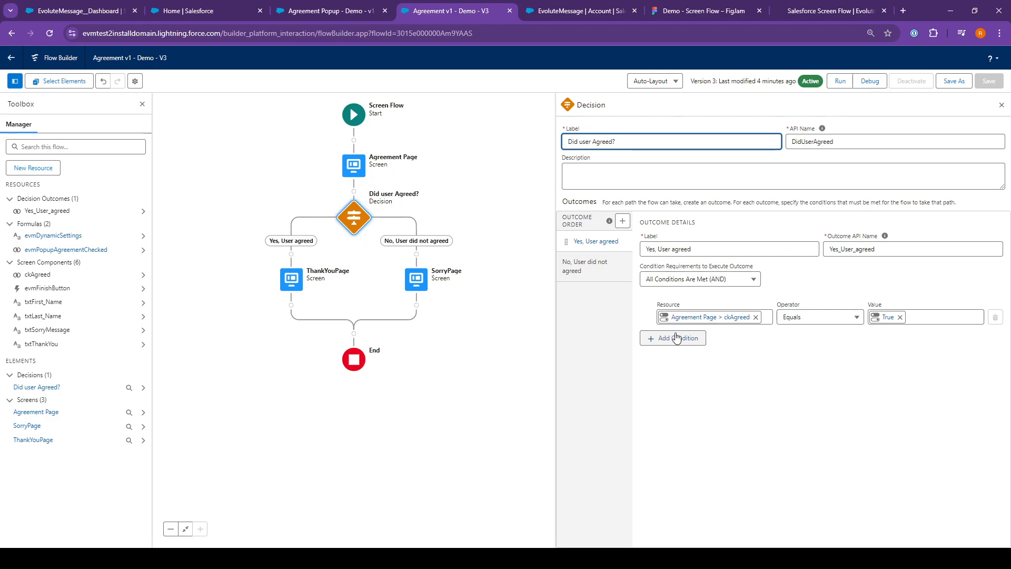
pyautogui.click(720, 279)
pyautogui.click(729, 317)
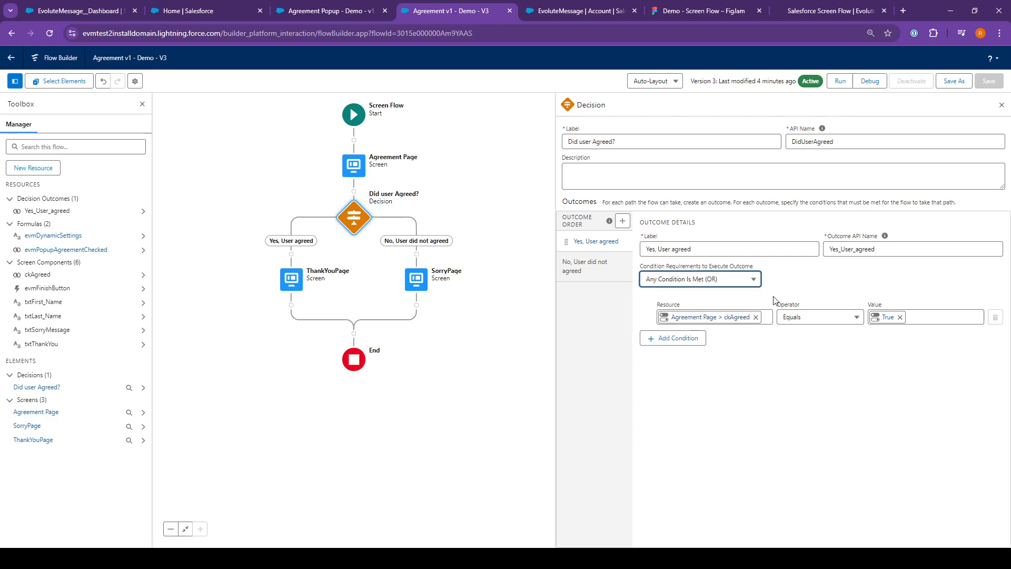
# - Add a second condition to the "Yes, User agreed" outcome: evmPopupAgreementChecked Equals True
pyautogui.click(679, 342)
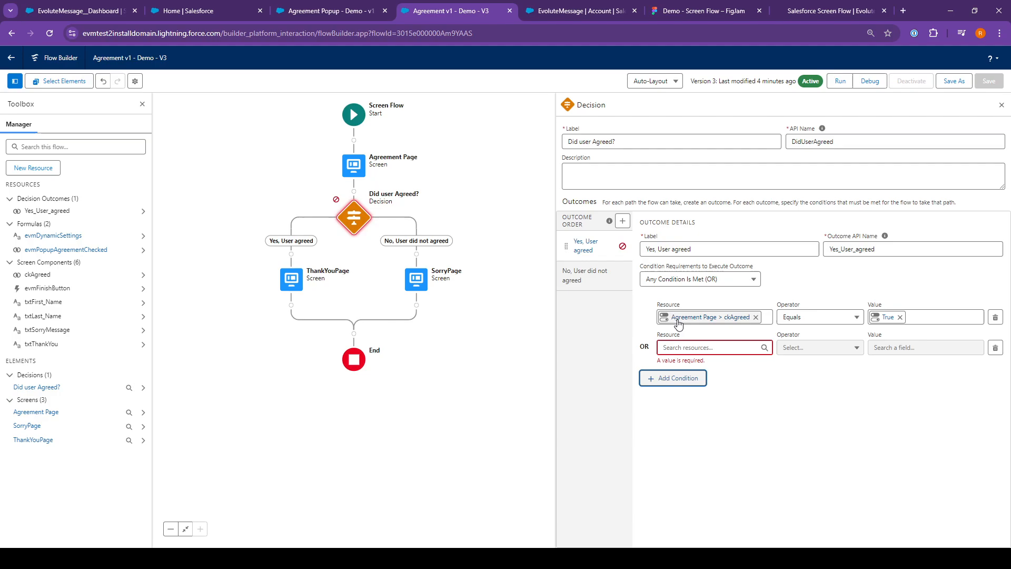
pyautogui.click(675, 350)
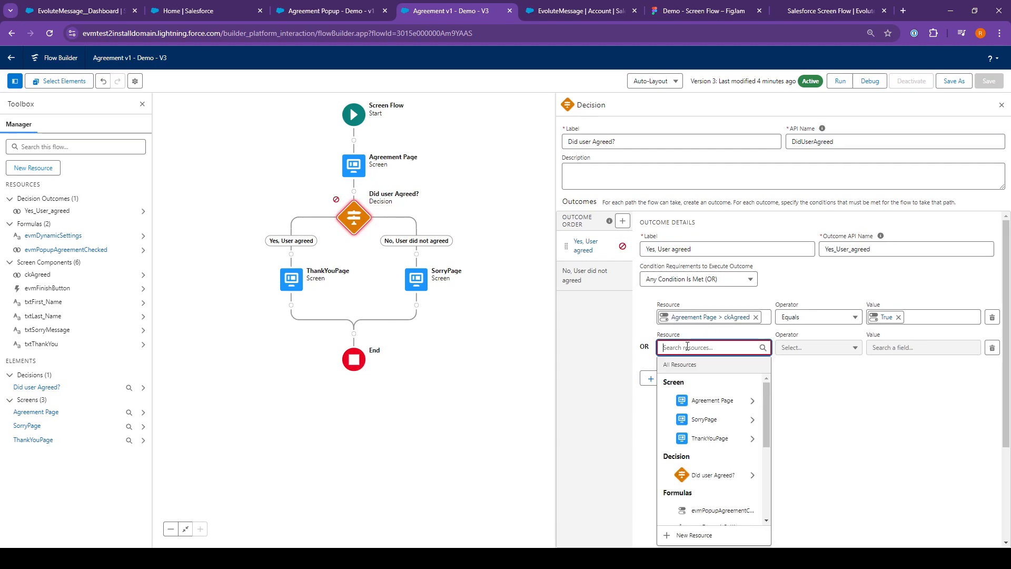
pyautogui.scroll(-3, 733, 433)
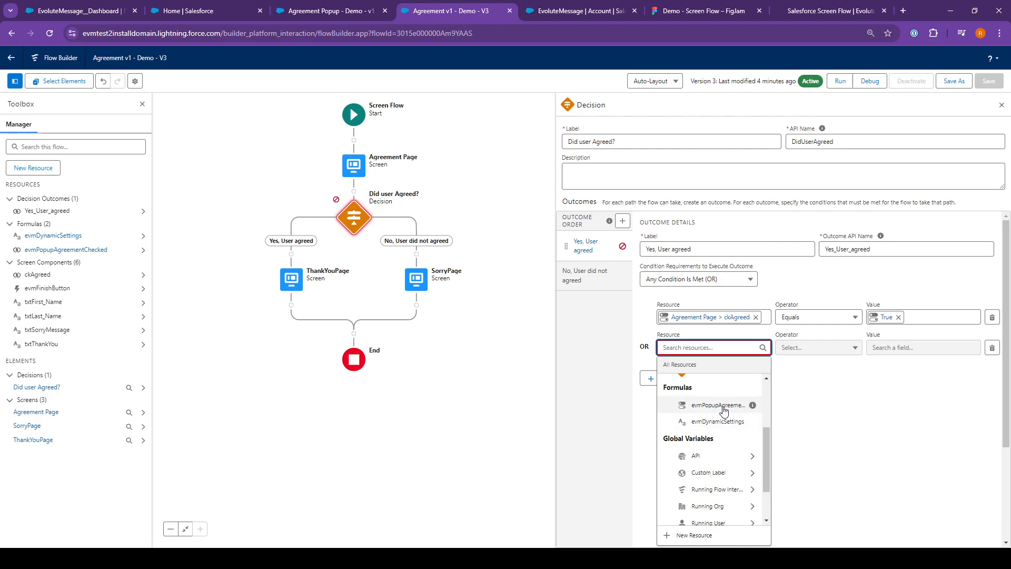
pyautogui.click(724, 410)
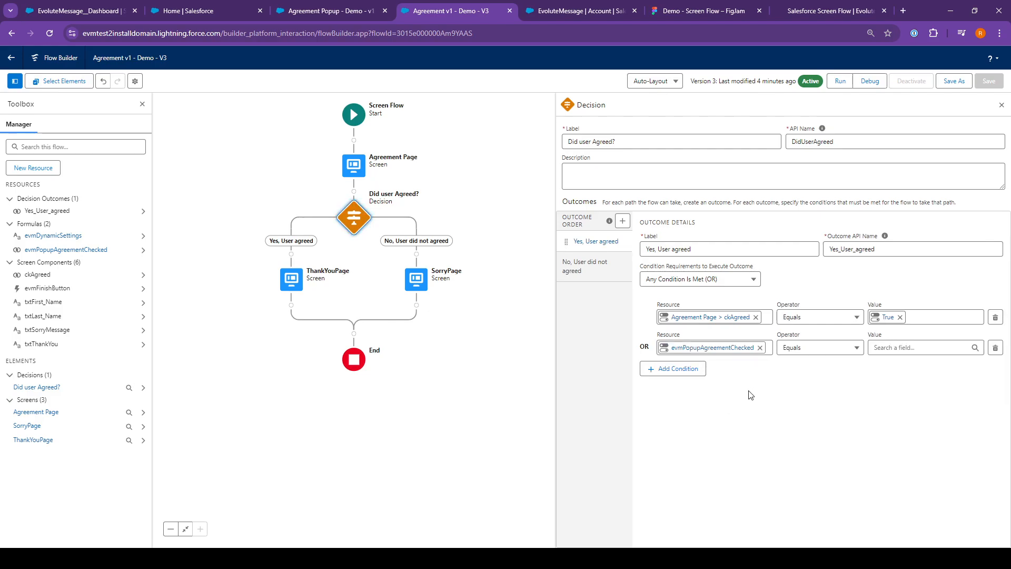
pyautogui.click(910, 346)
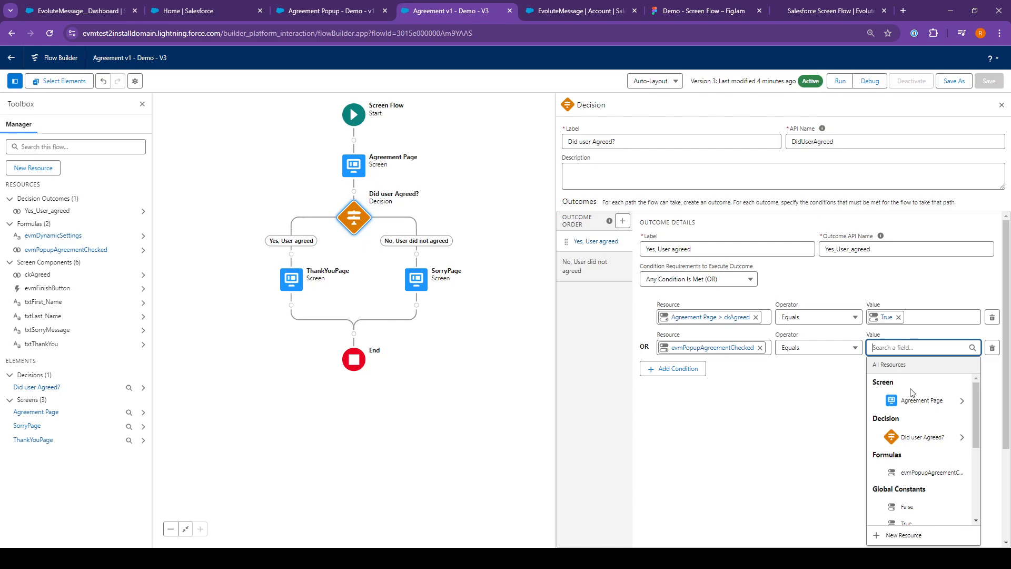
pyautogui.click(910, 523)
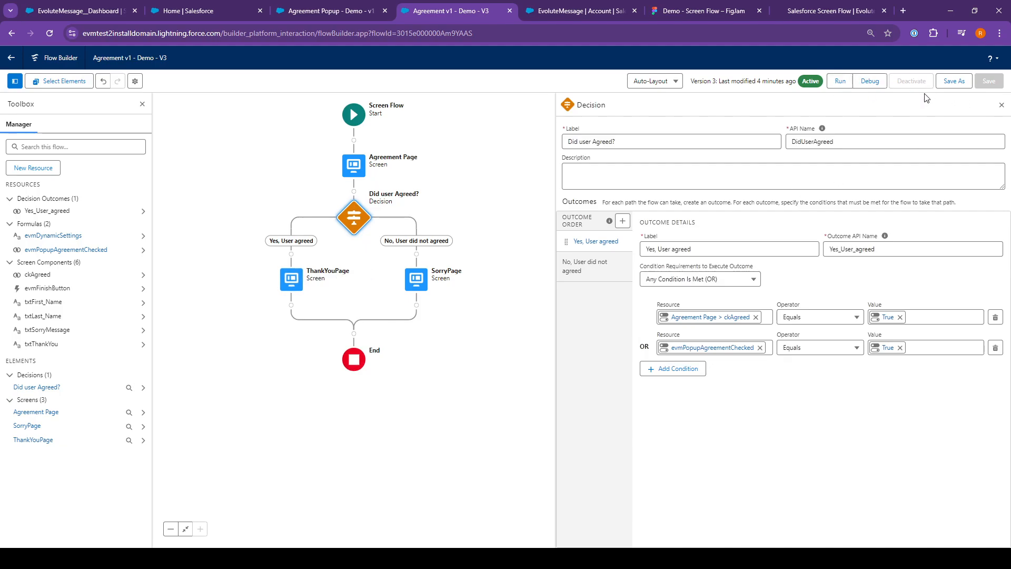
# - Save the Agreement v1 - Demo flow as a new version, close the decision's settings and activate that version
pyautogui.click(956, 85)
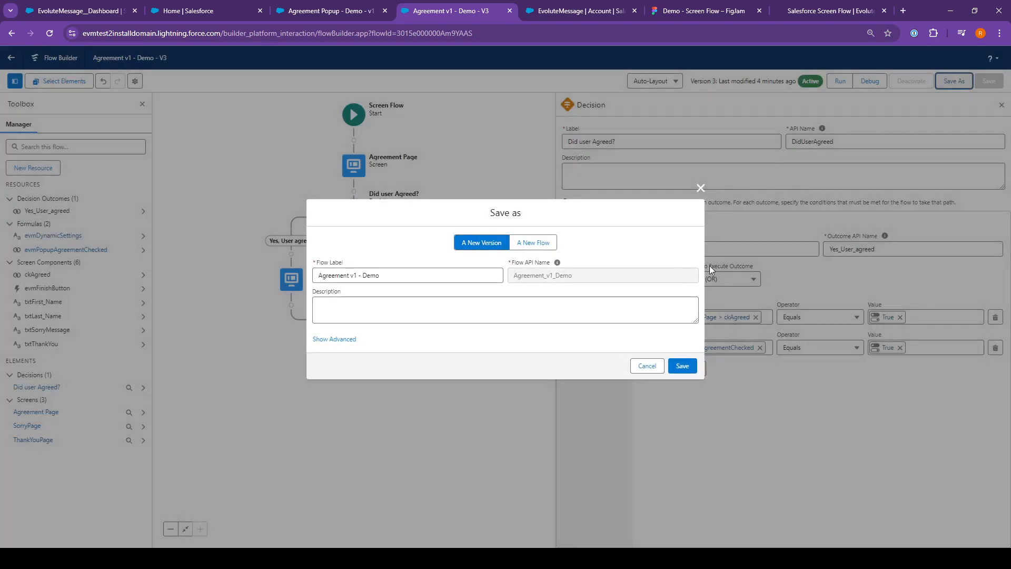
pyautogui.click(685, 367)
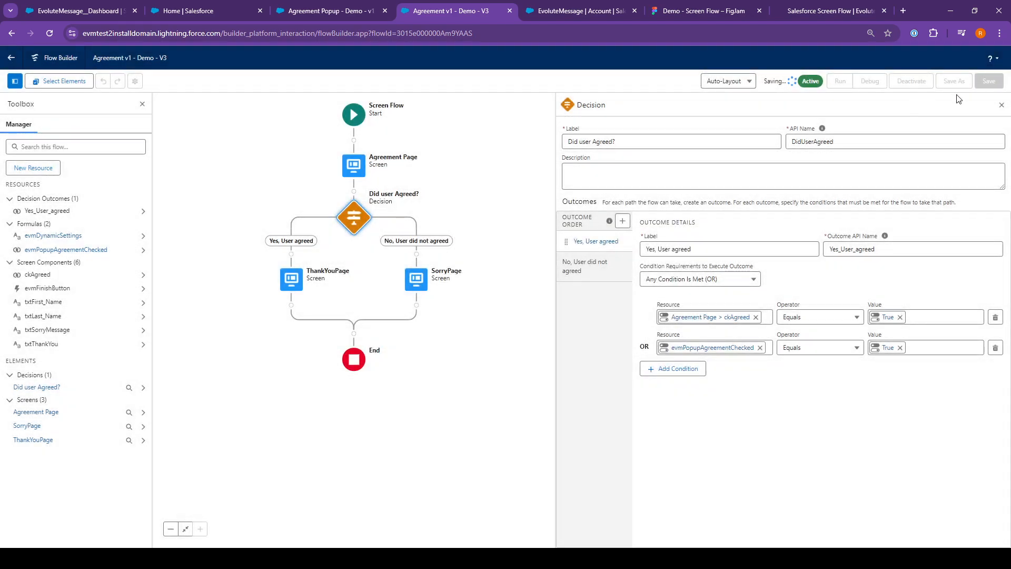
pyautogui.click(1001, 105)
pyautogui.click(907, 83)
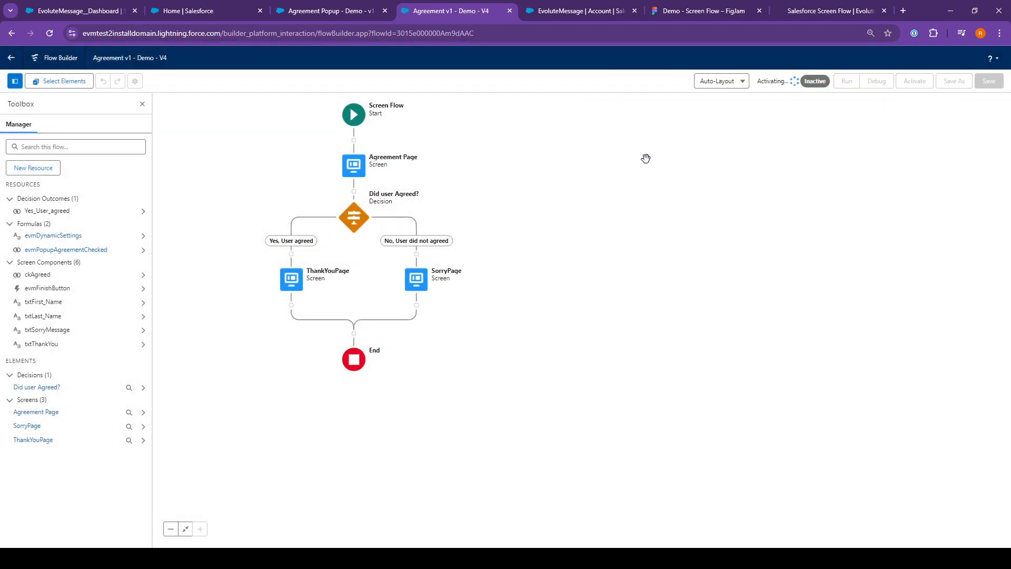
# - Reload the EvoluteMessage account page and test Agreement v1 - Demo with Agreed unchecked, checking Agreed in the popup before finishing it
pyautogui.click(579, 12)
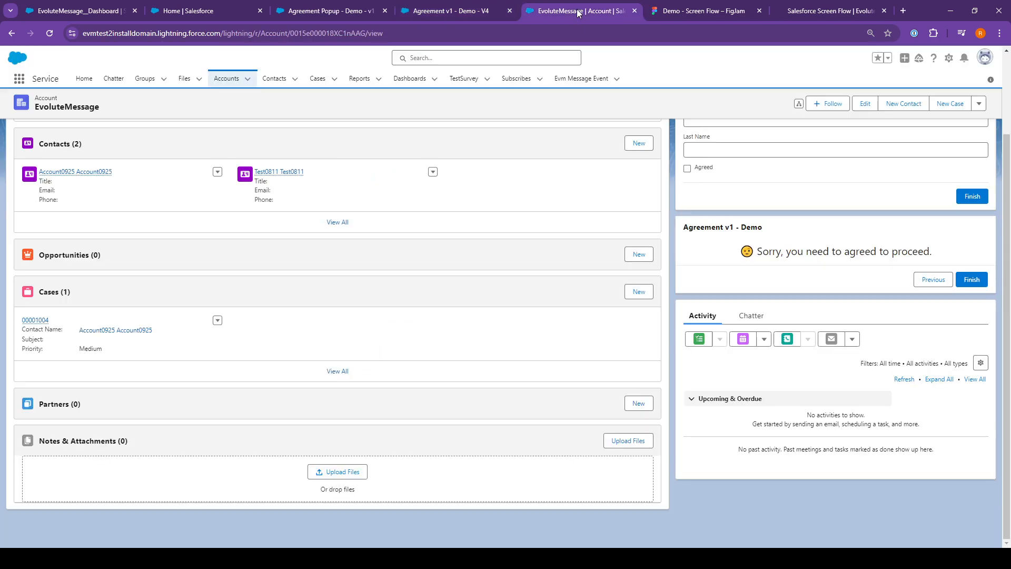
pyautogui.click(49, 33)
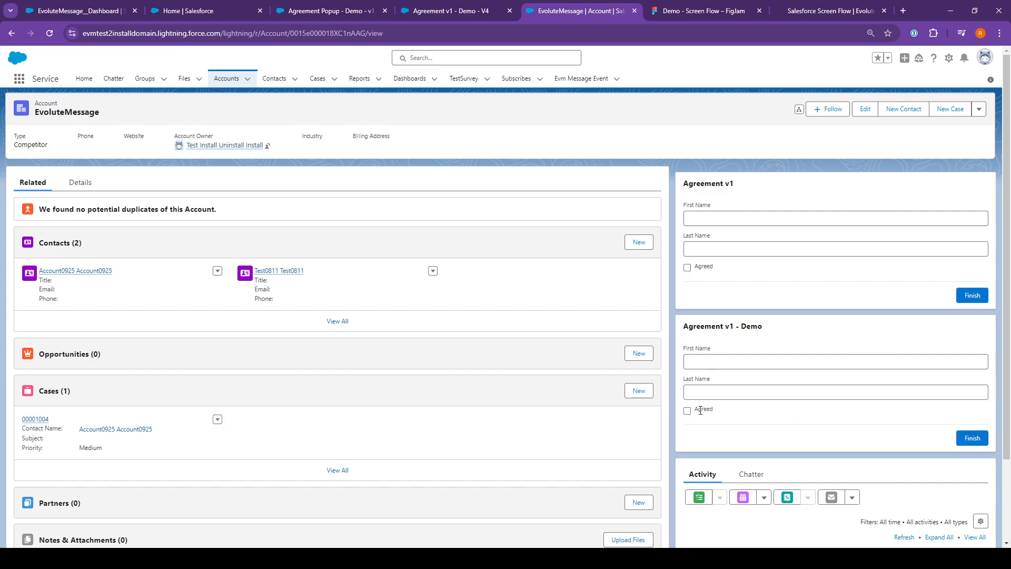
pyautogui.click(972, 438)
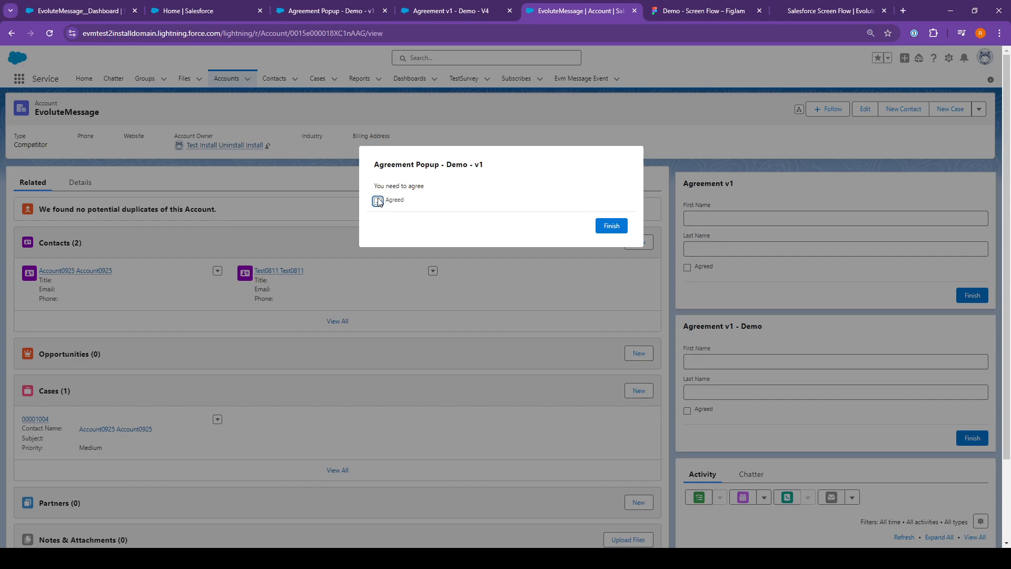
pyautogui.click(618, 226)
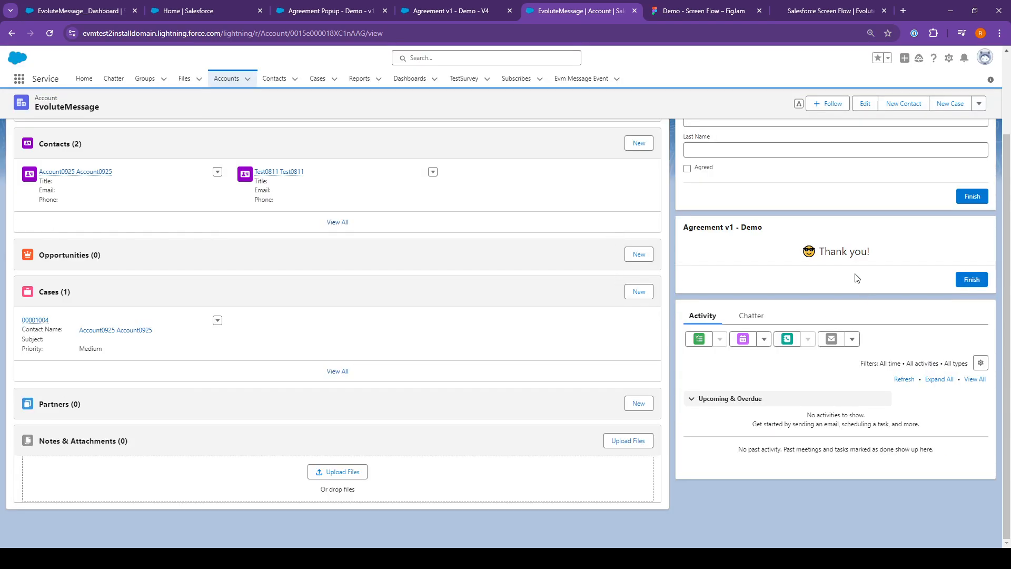
pyautogui.moveTo(821, 250); pyautogui.dragTo(880, 257)
# - Restart Agreement v1 - Demo and test it with Agreed left unchecked both in the form and in the popup
pyautogui.click(970, 280)
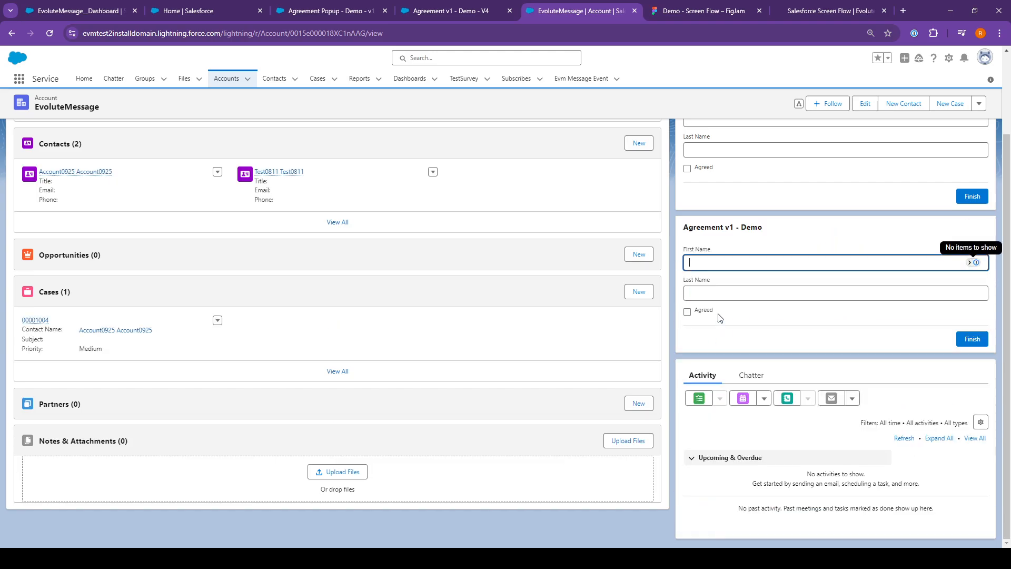
pyautogui.click(960, 345)
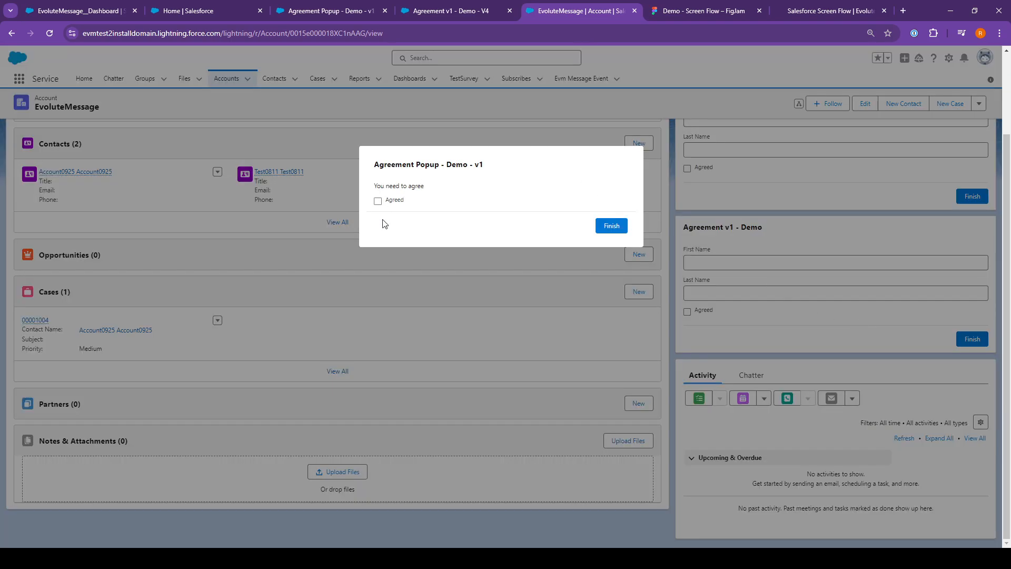
pyautogui.click(619, 230)
pyautogui.moveTo(758, 254); pyautogui.dragTo(902, 262)
pyautogui.click(903, 263)
# - Restart Agreement v1 - Demo and test it with Agreed checked directly in the form
pyautogui.click(974, 285)
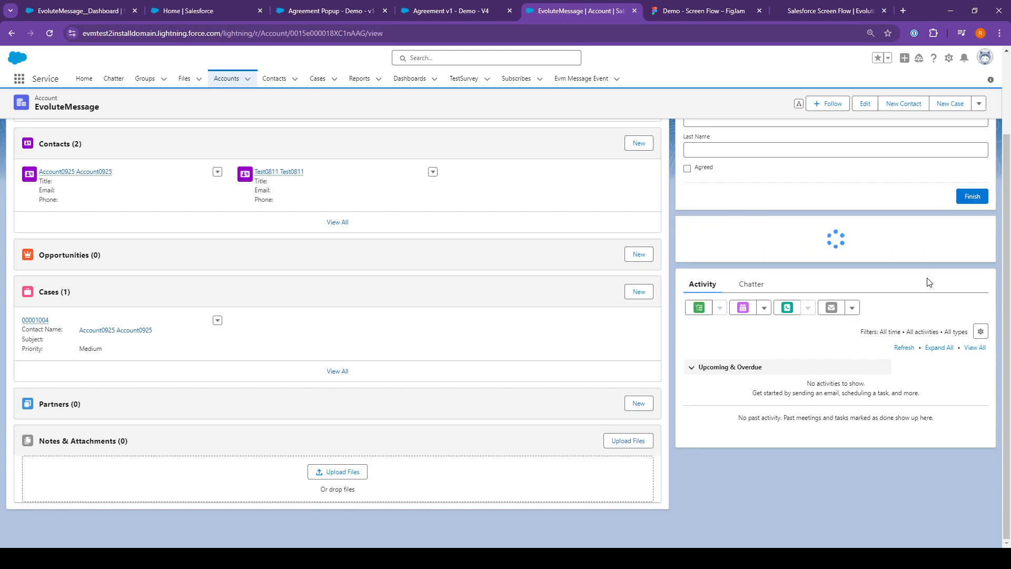
pyautogui.click(688, 312)
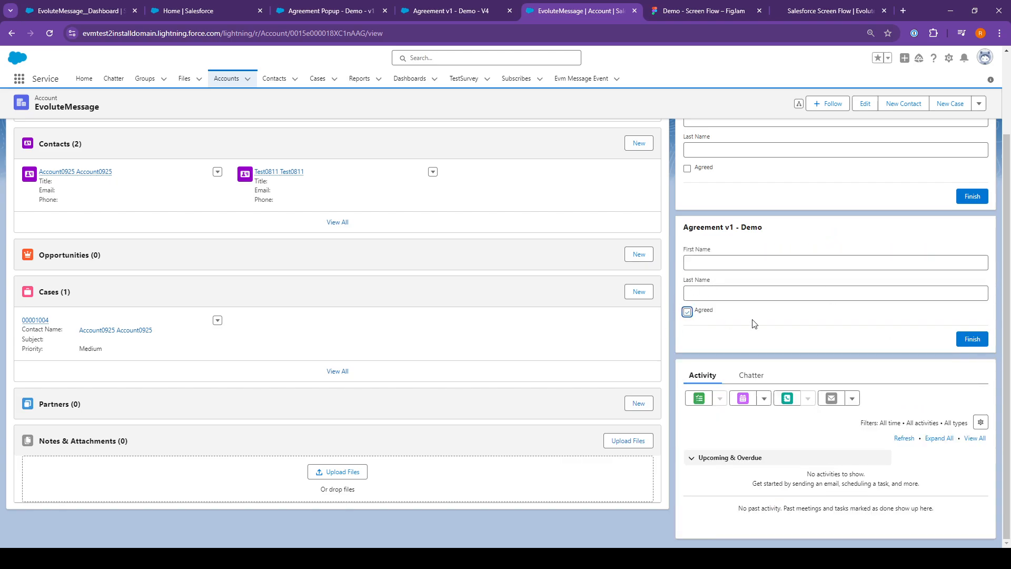
pyautogui.click(972, 340)
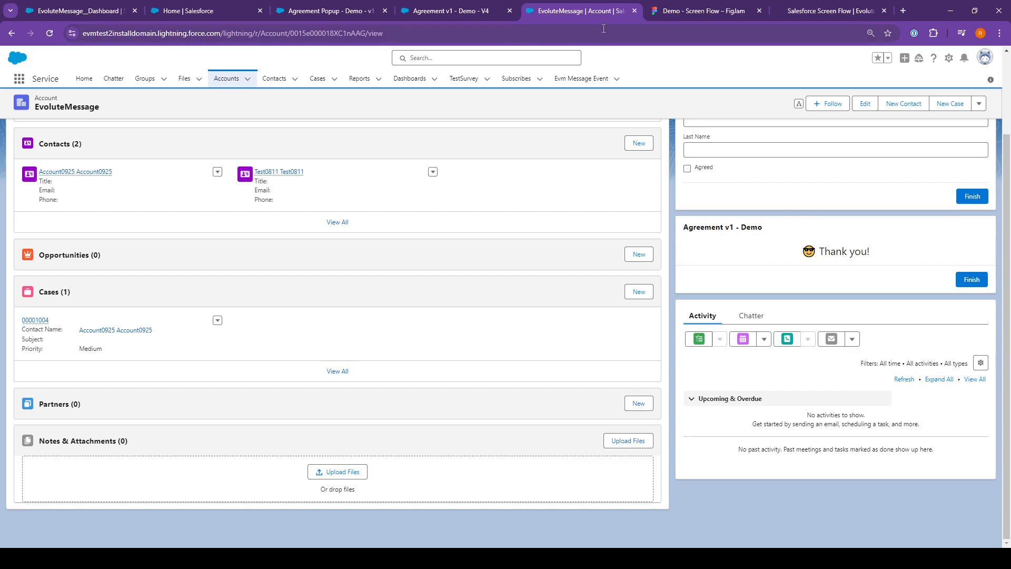
# - Review the Next/Finish popup instructions and index in the EvoluteMessage Salesforce Screen Flow documentation, and open the site's Contact Us page
pyautogui.click(811, 12)
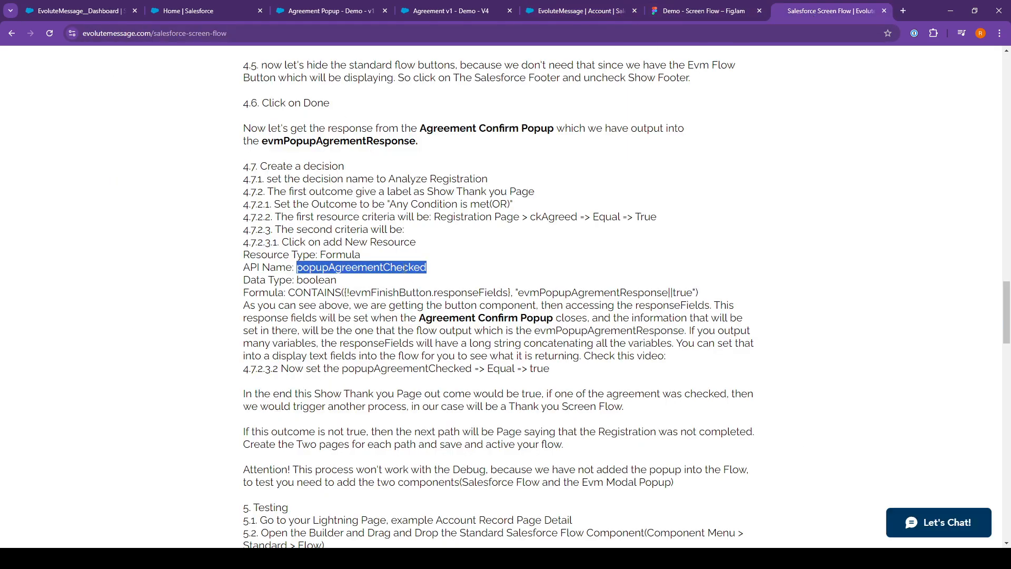
pyautogui.scroll(20, 400, 246)
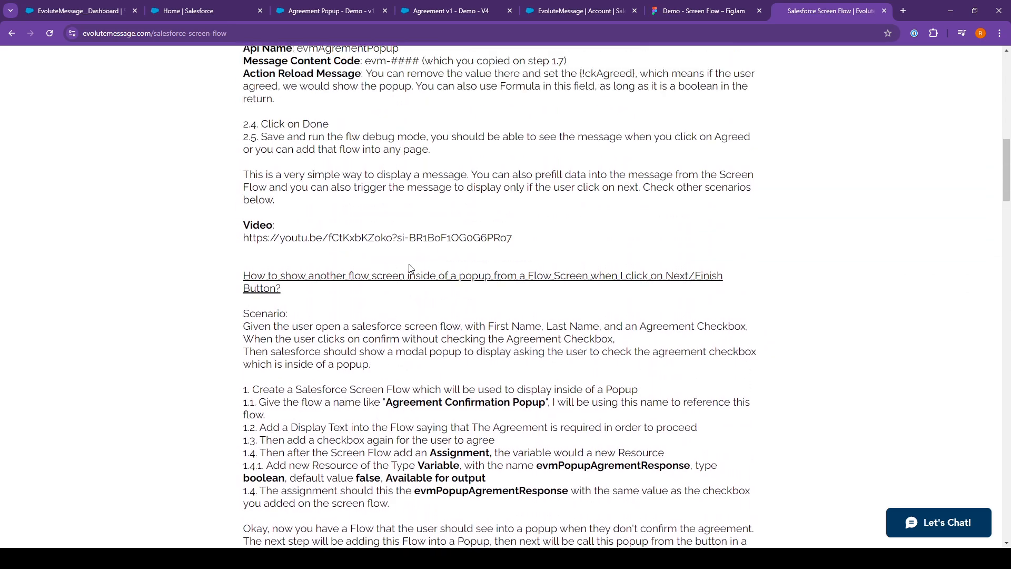
pyautogui.scroll(-4, 403, 270)
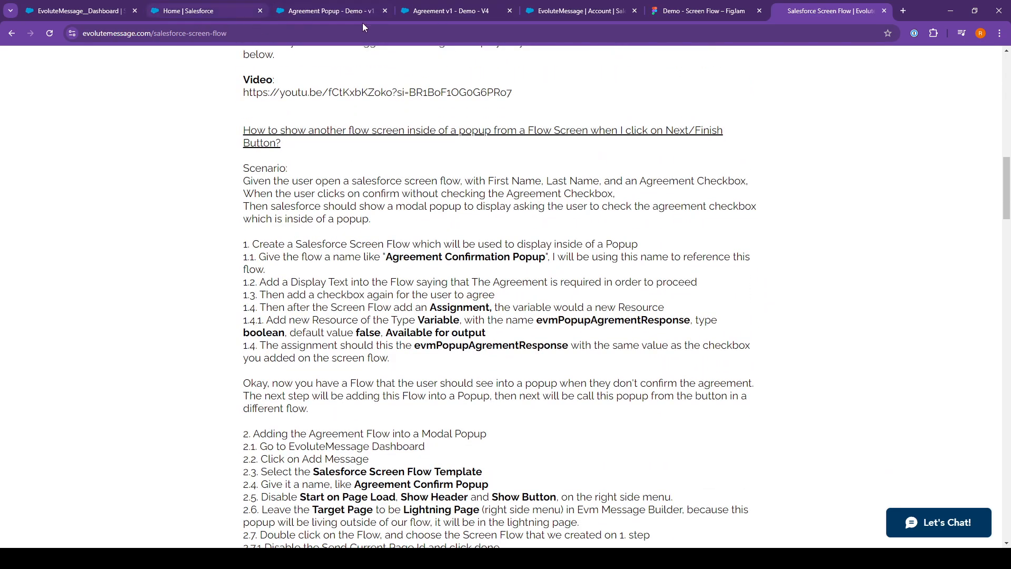
pyautogui.moveTo(253, 186); pyautogui.dragTo(300, 285)
pyautogui.click(301, 309)
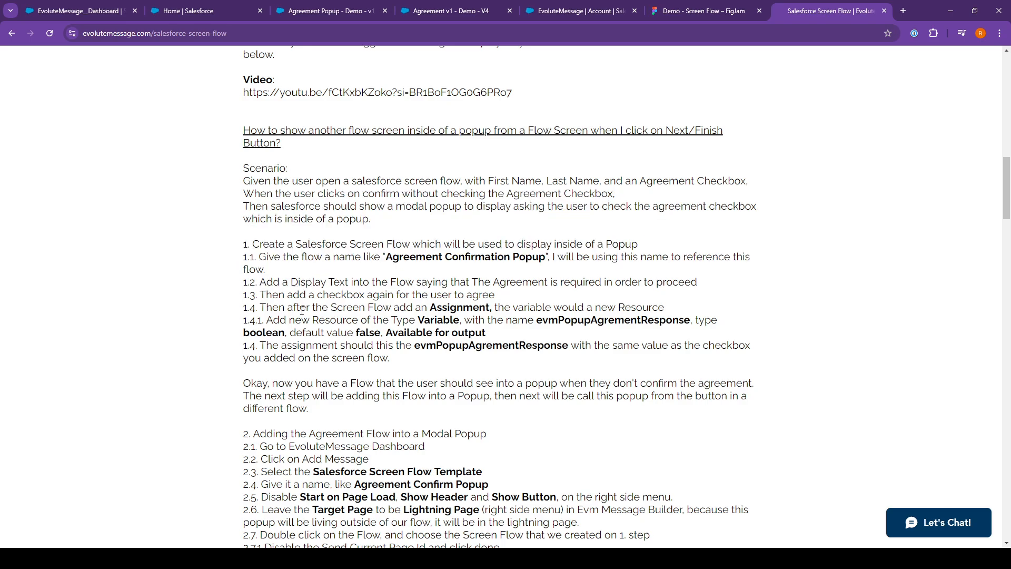
pyautogui.scroll(-12, 289, 283)
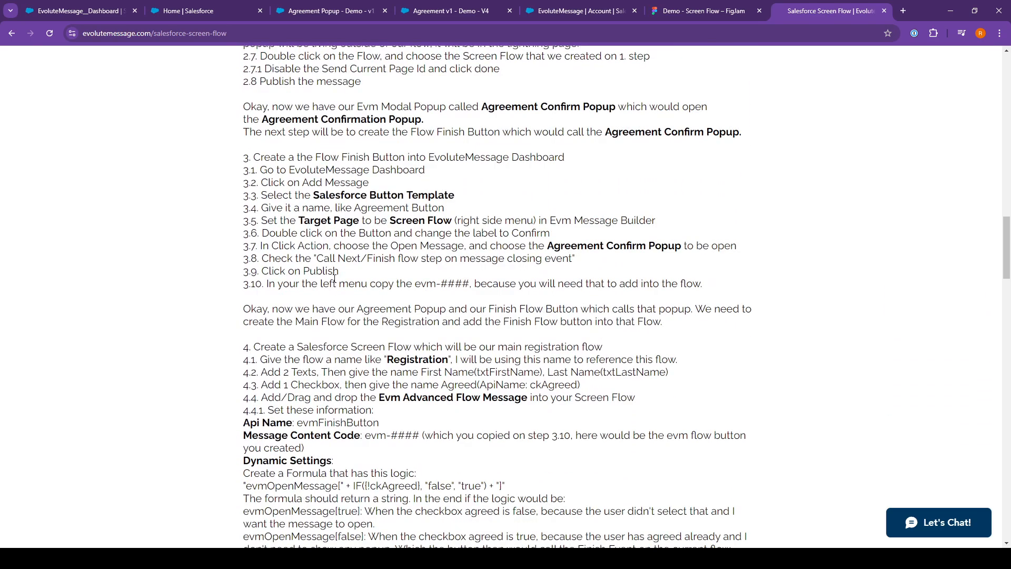
pyautogui.scroll(-5, 336, 305)
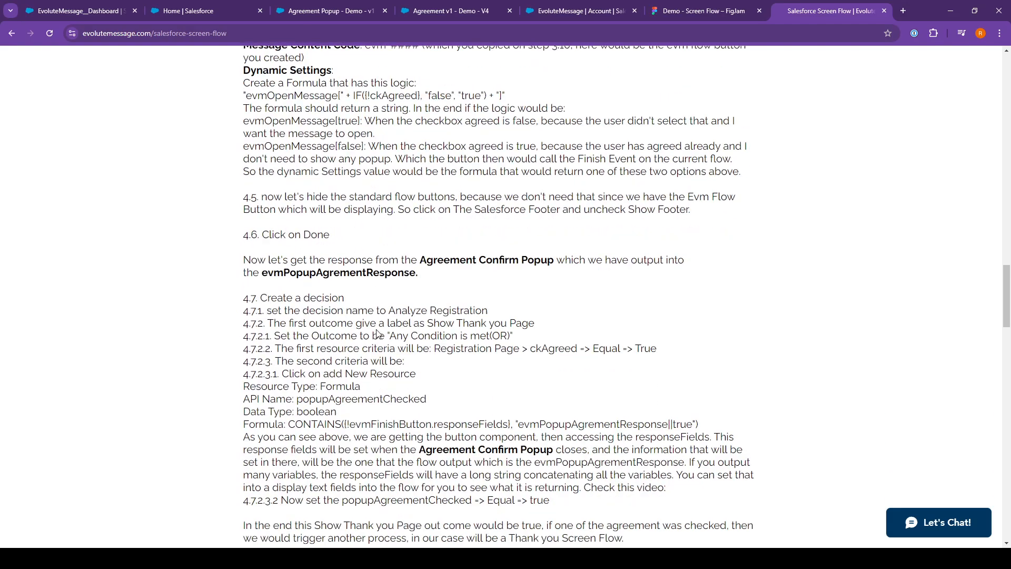
pyautogui.scroll(20, 487, 317)
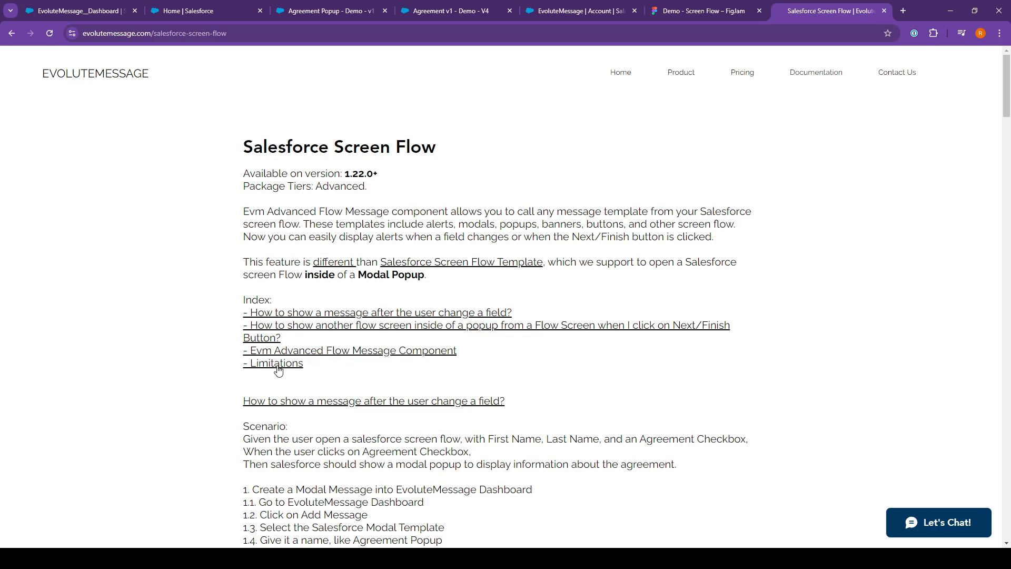
pyautogui.click(897, 75)
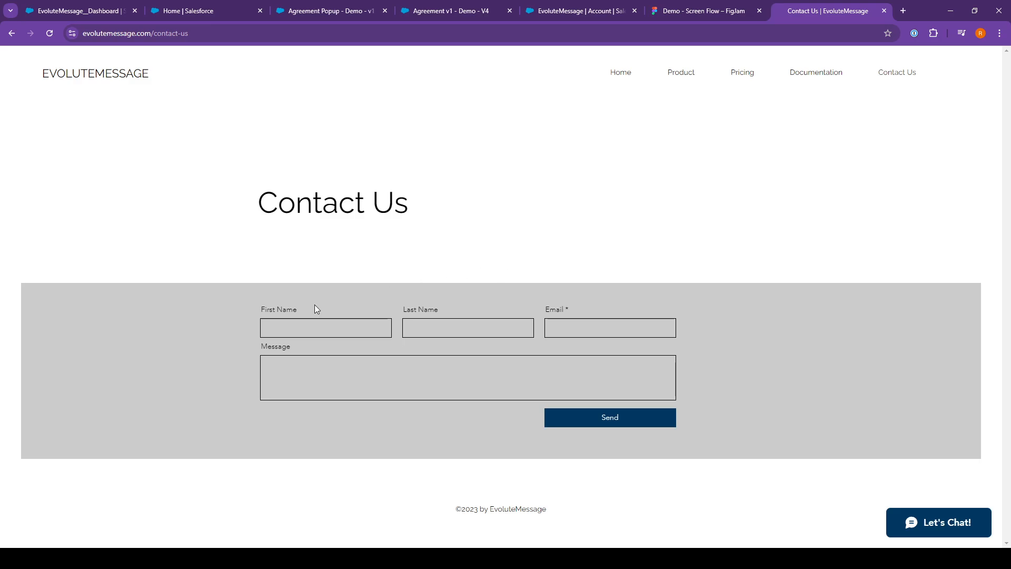